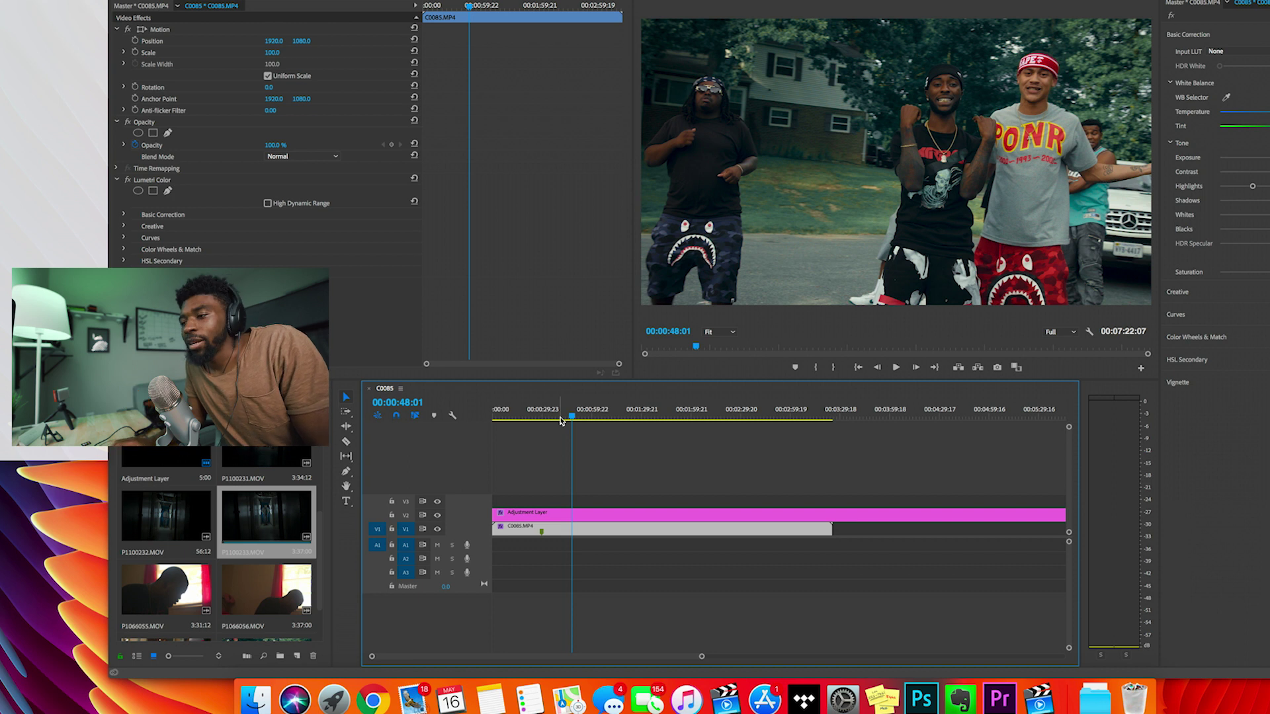
# Step: Compare clip C0085.MP4 with its Lumetri Color effect off and on, and review the graded footage around 00:00:30:07
pyautogui.click(609, 452)
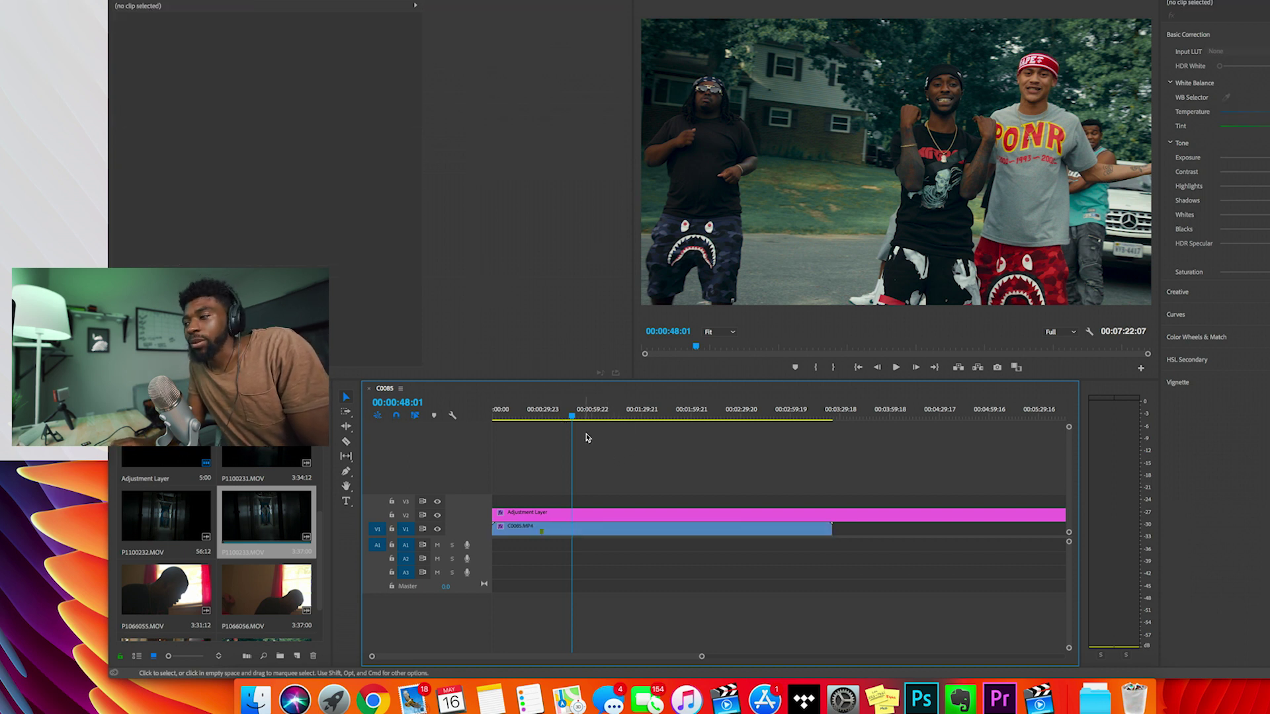
pyautogui.click(606, 529)
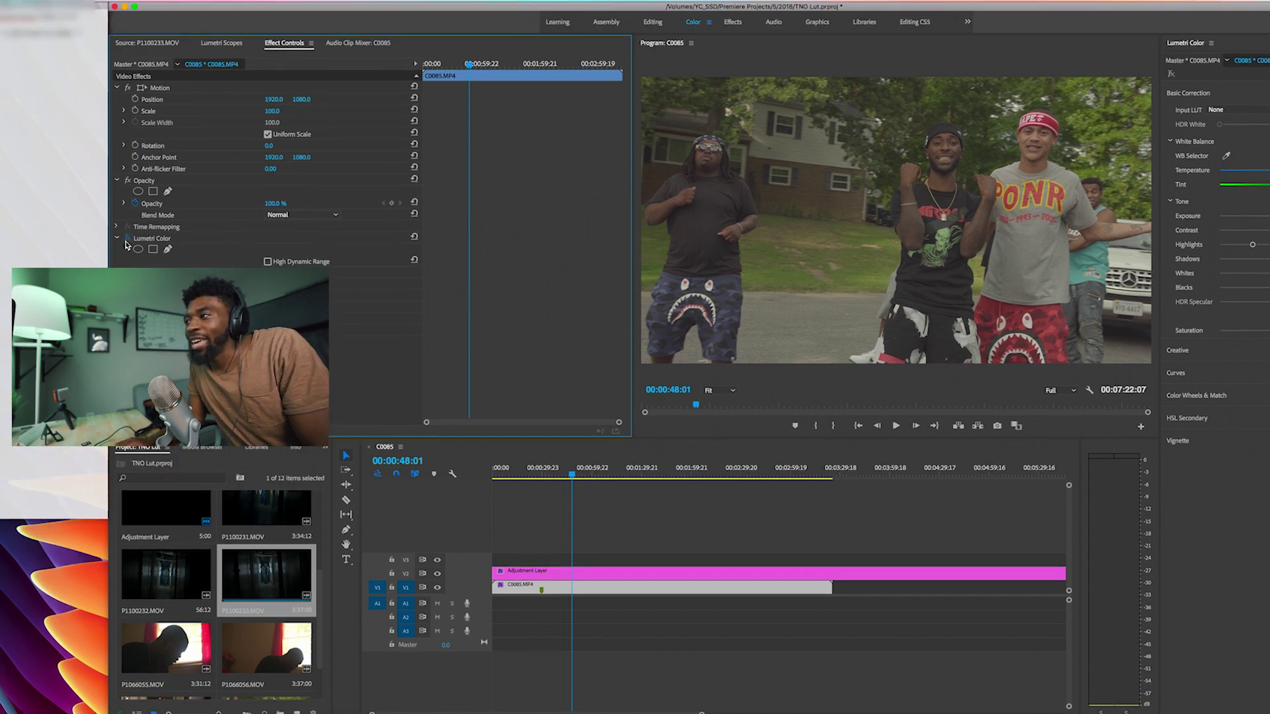
pyautogui.click(129, 180)
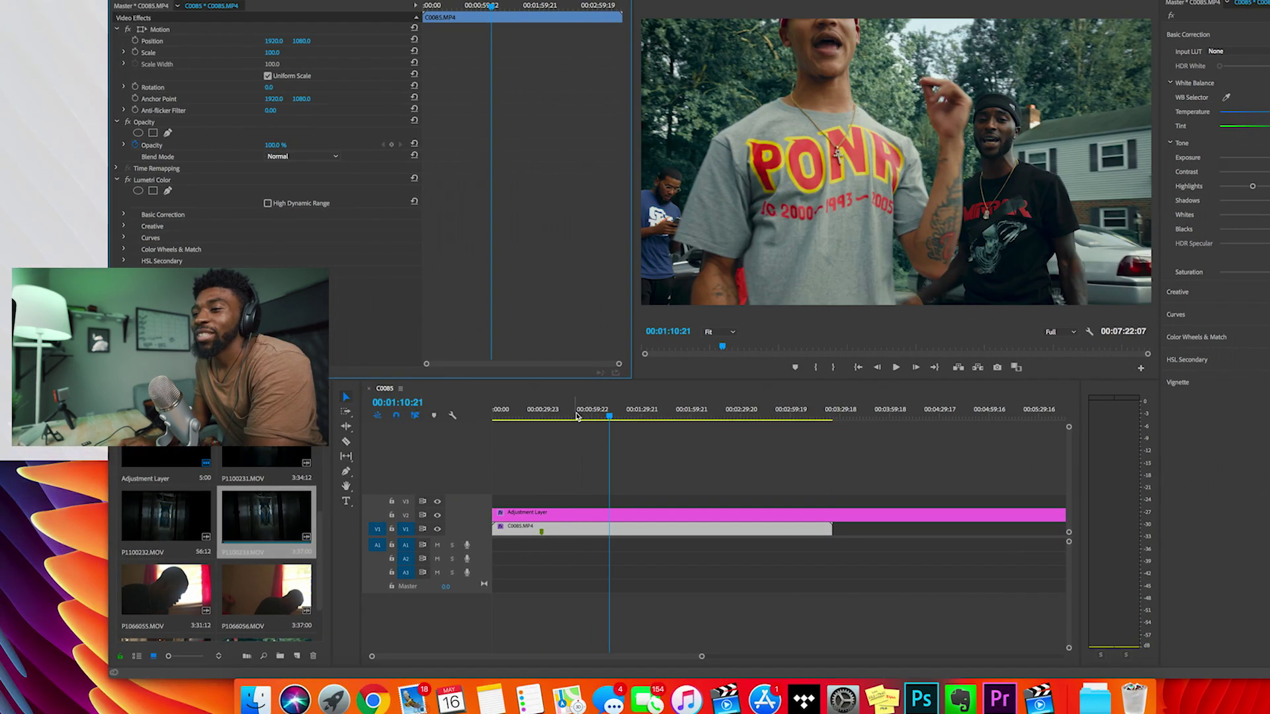
pyautogui.moveTo(436, 467); pyautogui.dragTo(422, 467)
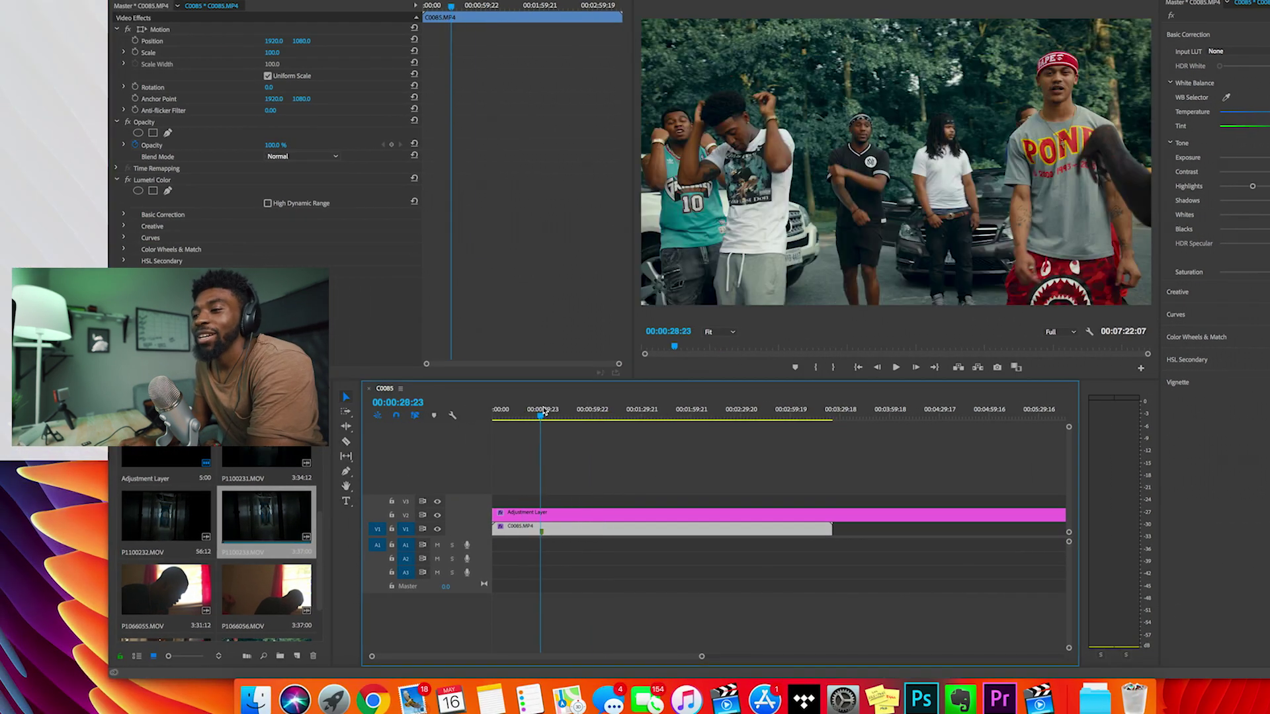
pyautogui.press('space')
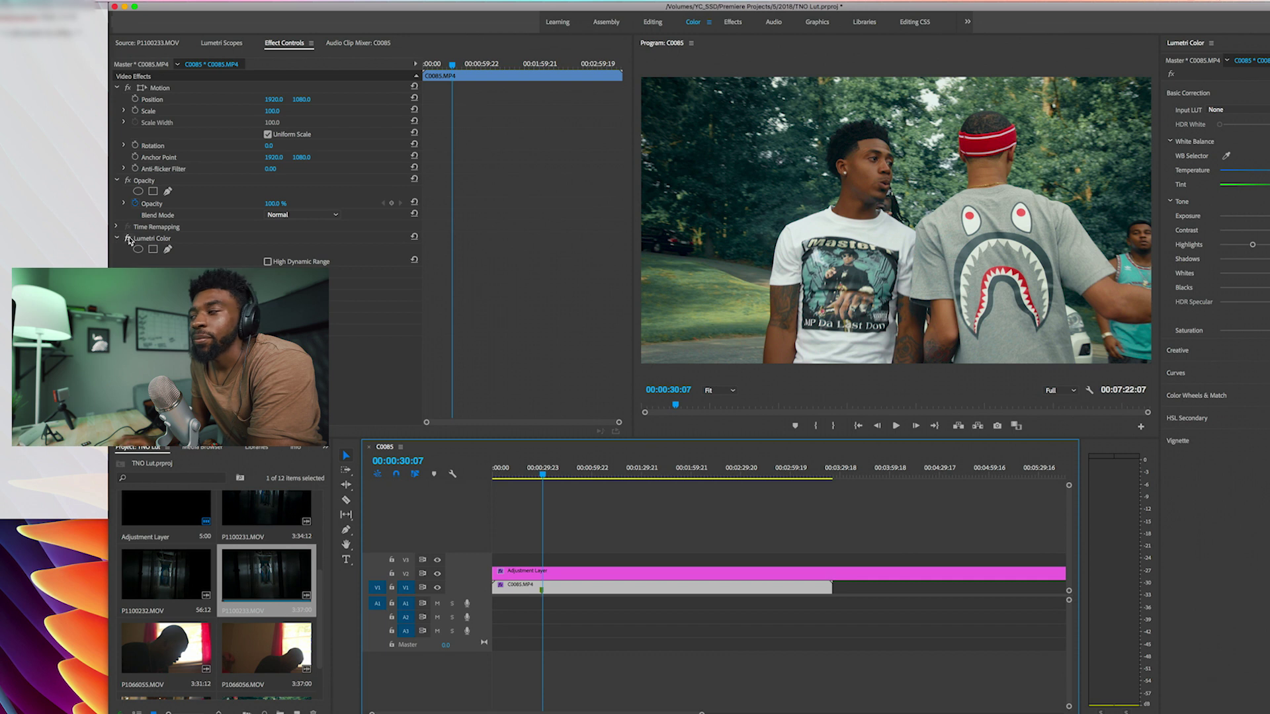
# Step: Toggle the Lumetri Color effect on clip C0085.MP4 for a before/after check and delete the effect from the clip
pyautogui.click(129, 240)
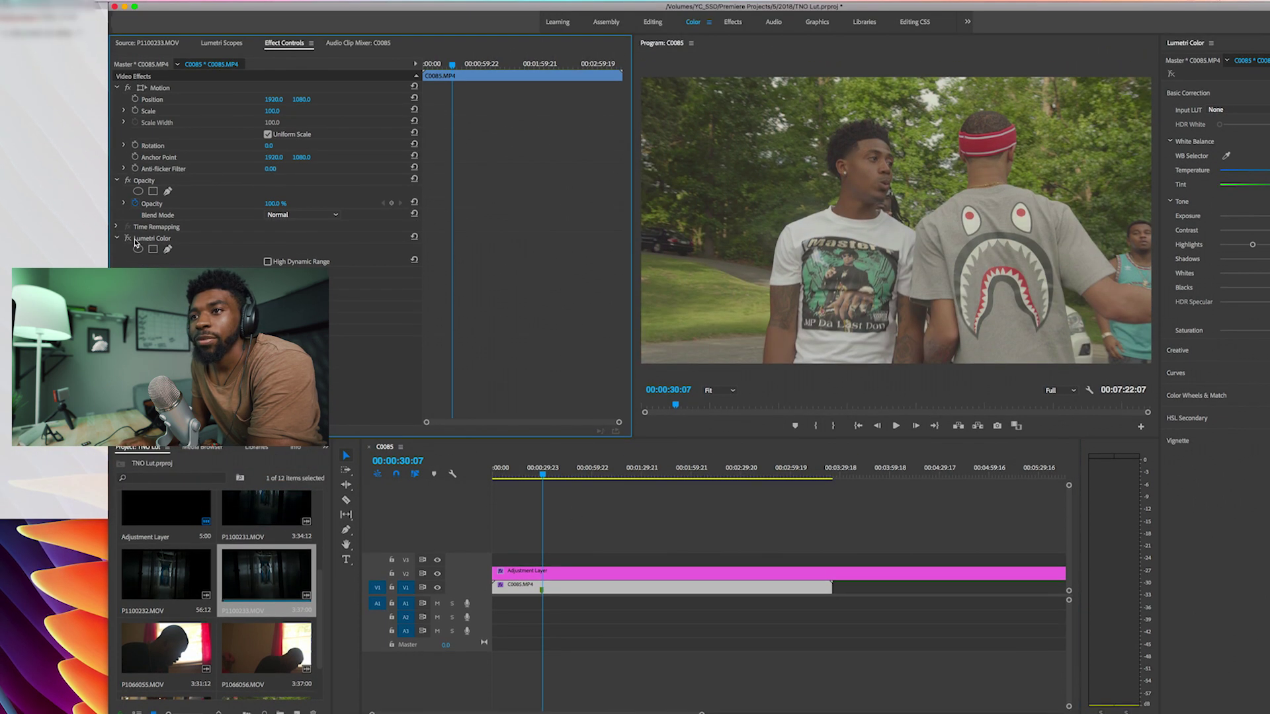
pyautogui.click(130, 239)
pyautogui.click(130, 240)
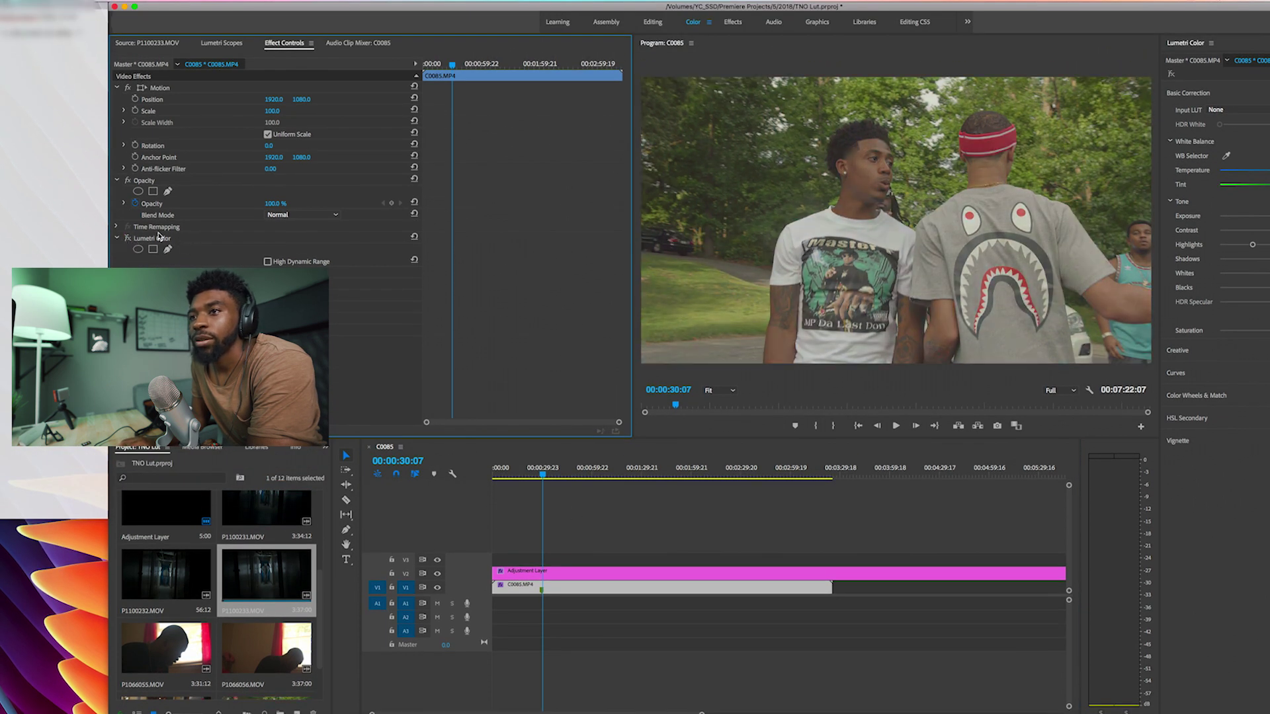
pyautogui.click(159, 237)
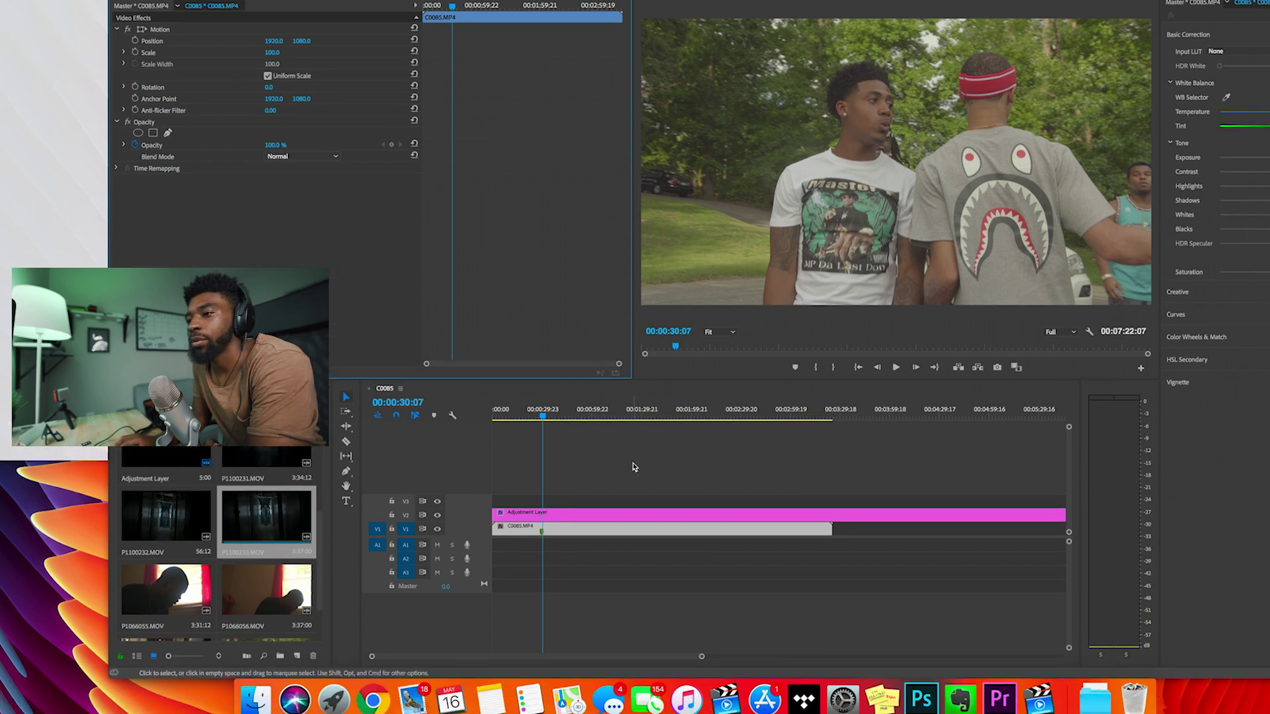
# Step: Move the playhead to the group shot at 00:00:29:15 and select clip C0085.MP4 for grading
pyautogui.click(633, 530)
pyautogui.click(610, 527)
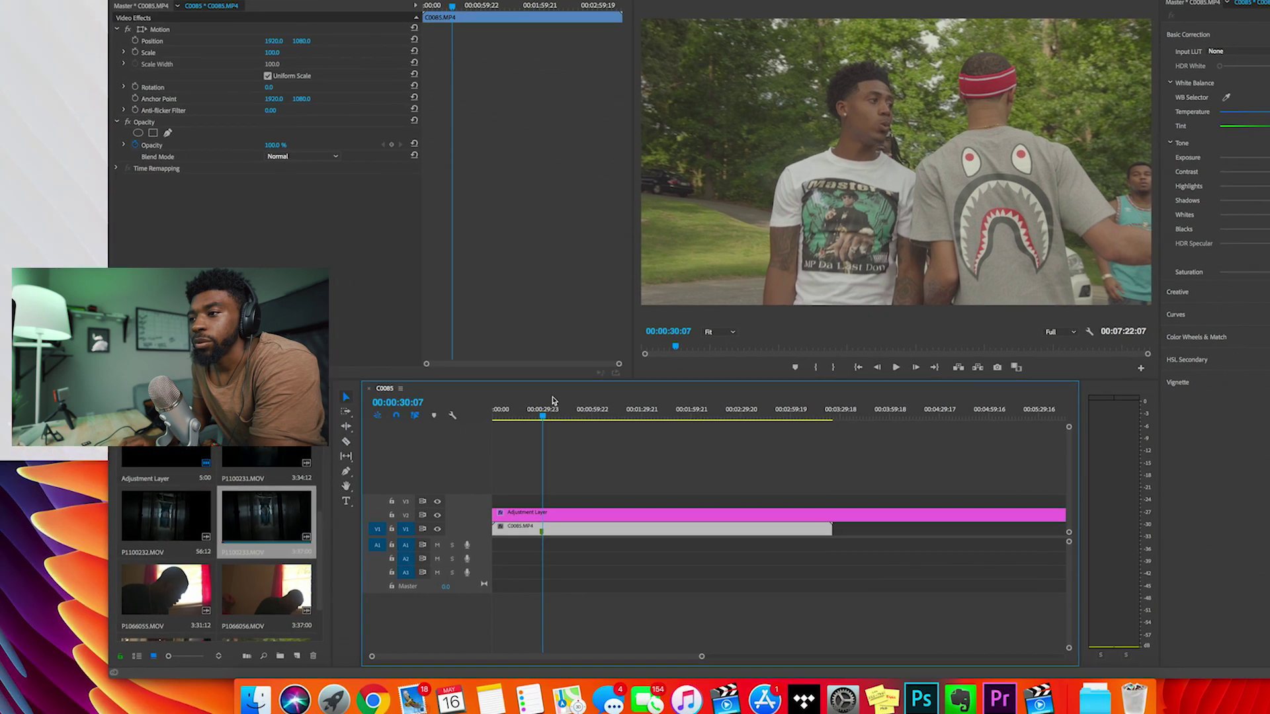
pyautogui.click(447, 415)
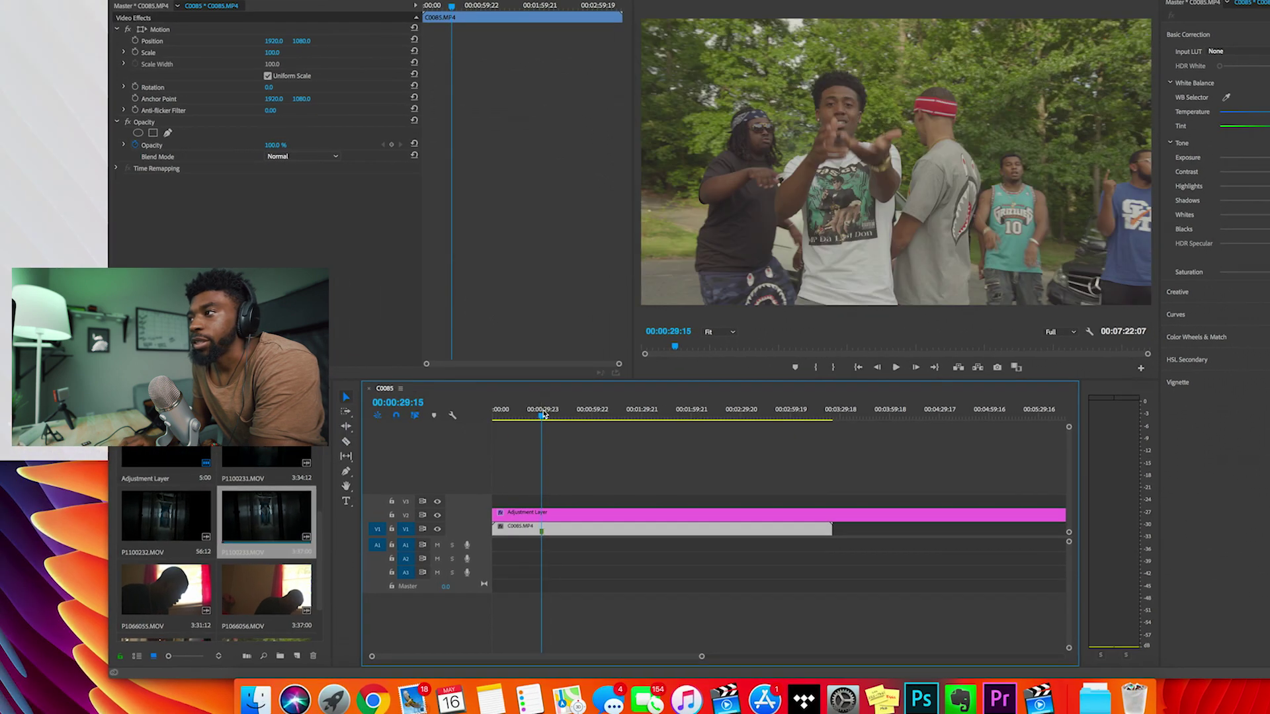
pyautogui.click(542, 414)
pyautogui.moveTo(542, 414); pyautogui.dragTo(541, 414)
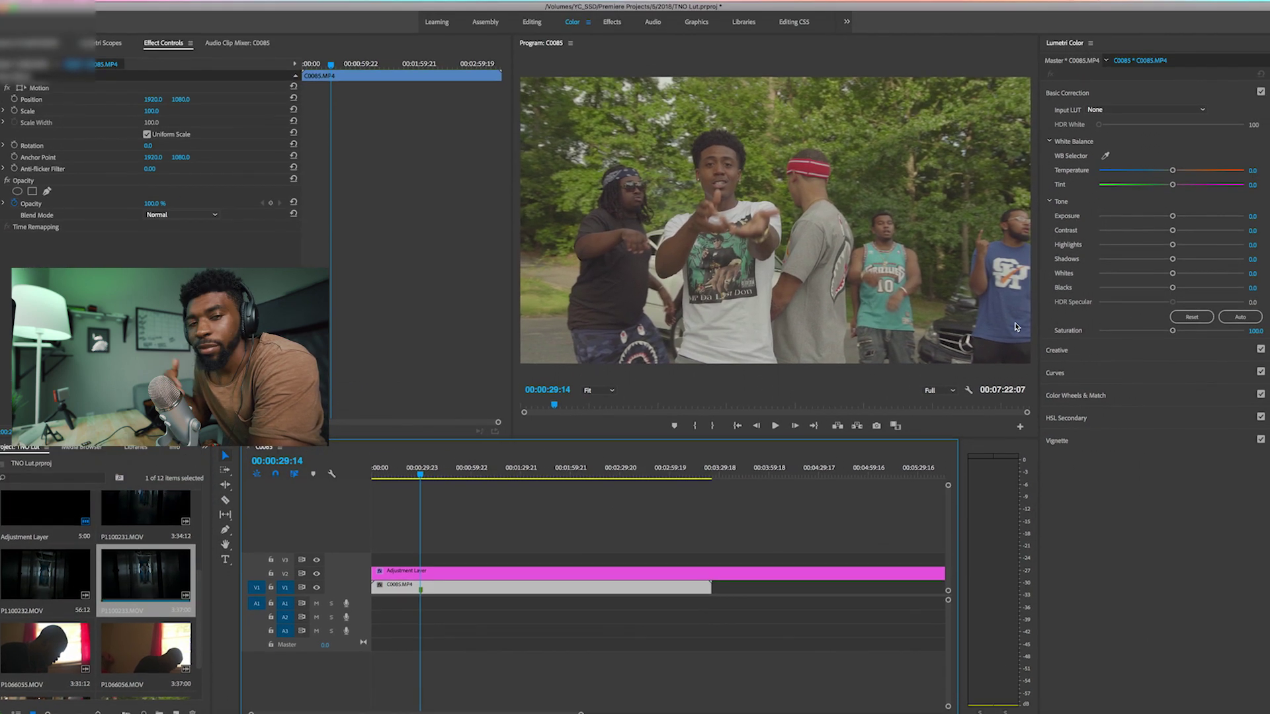
pyautogui.moveTo(498, 468); pyautogui.dragTo(514, 468)
pyautogui.moveTo(444, 417); pyautogui.dragTo(444, 417)
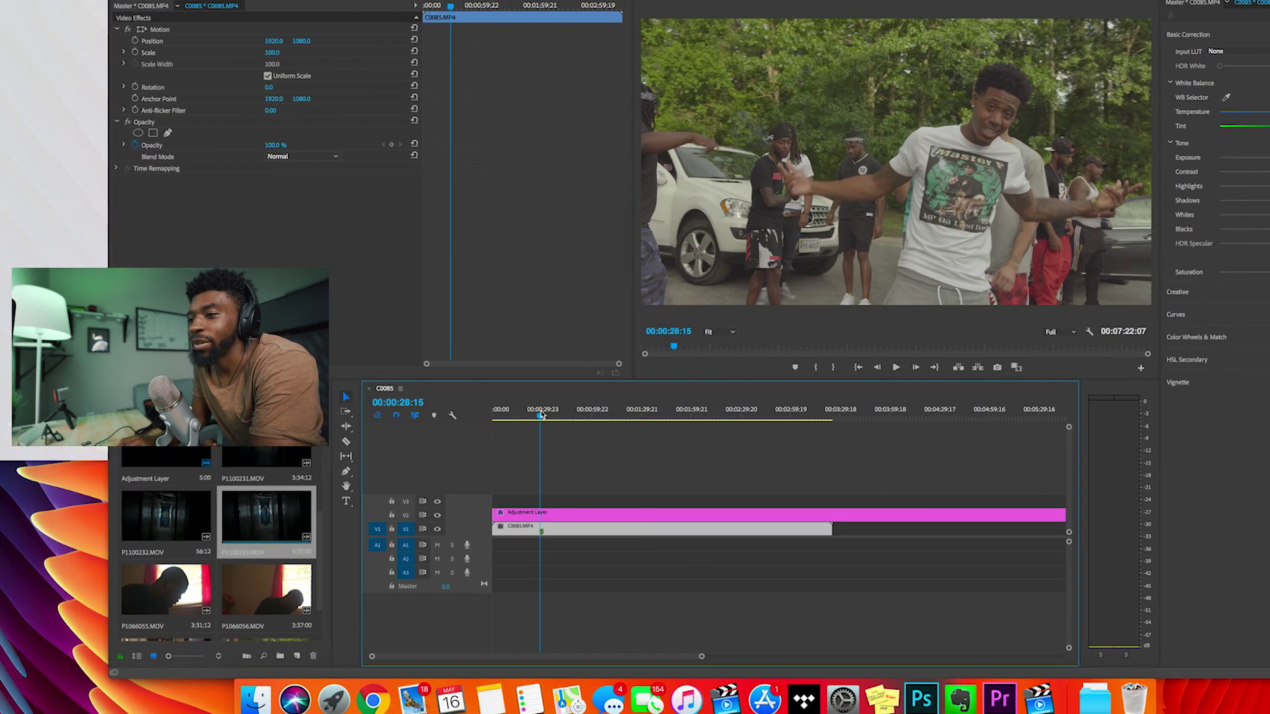
pyautogui.moveTo(541, 414); pyautogui.dragTo(542, 413)
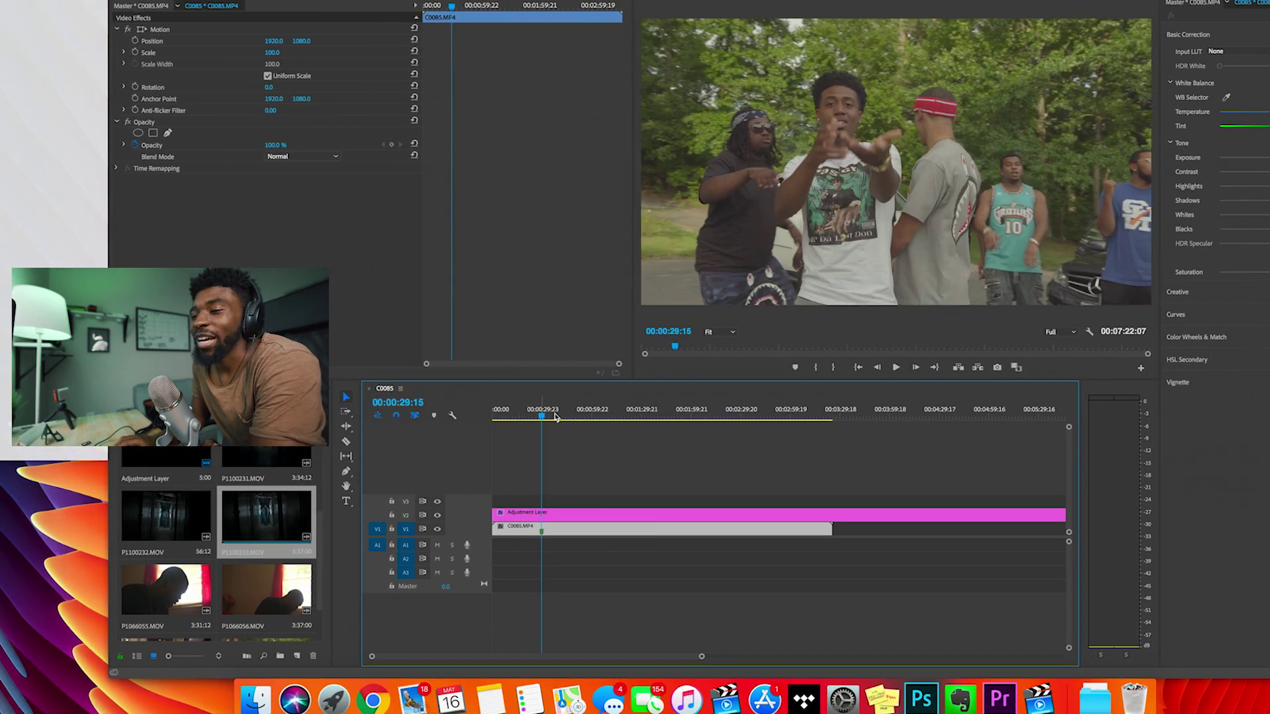
pyautogui.click(728, 532)
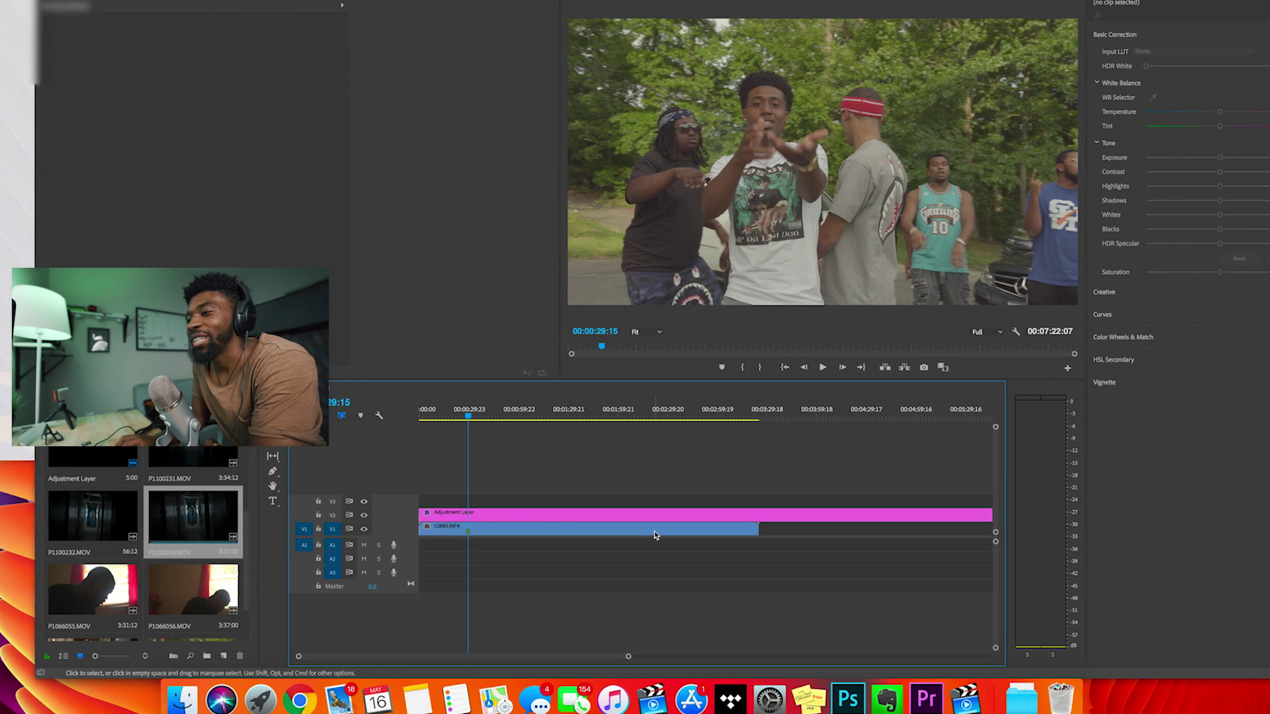
pyautogui.click(655, 535)
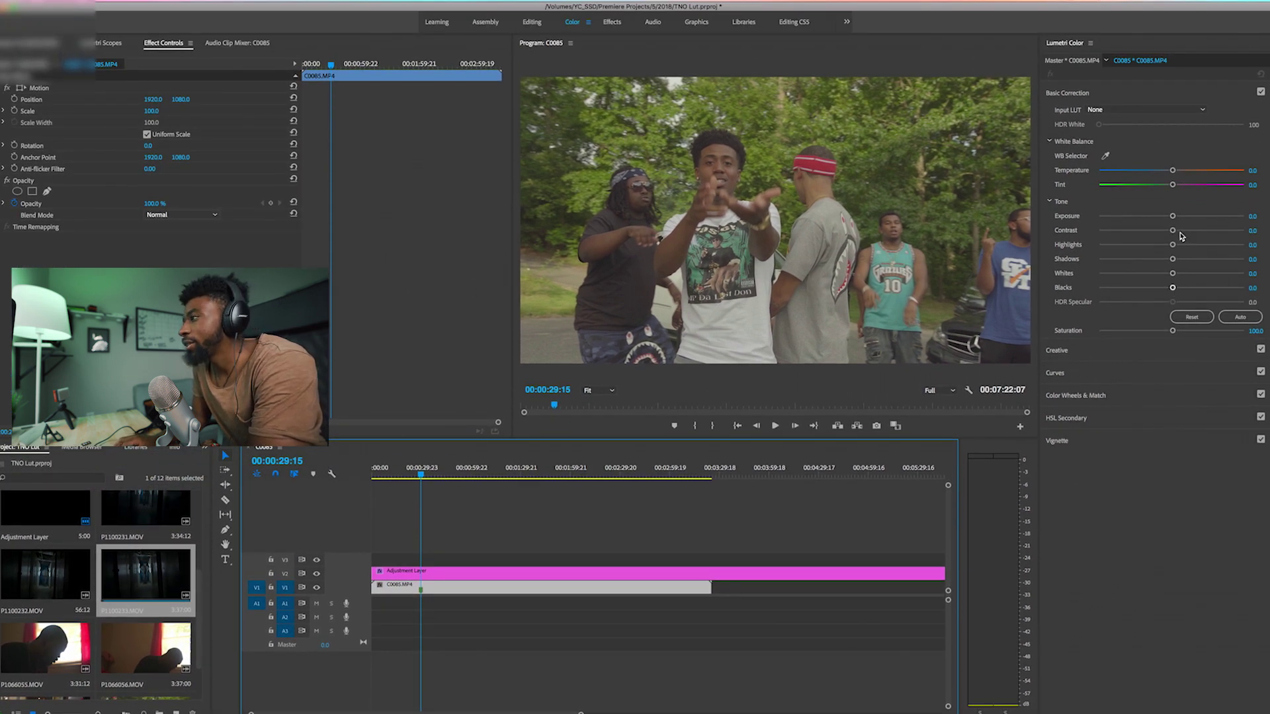
# Step: Raise the clip's basic Contrast to 78.0 and lower its Shadows to -44.7
pyautogui.moveTo(1175, 233); pyautogui.dragTo(1200, 233)
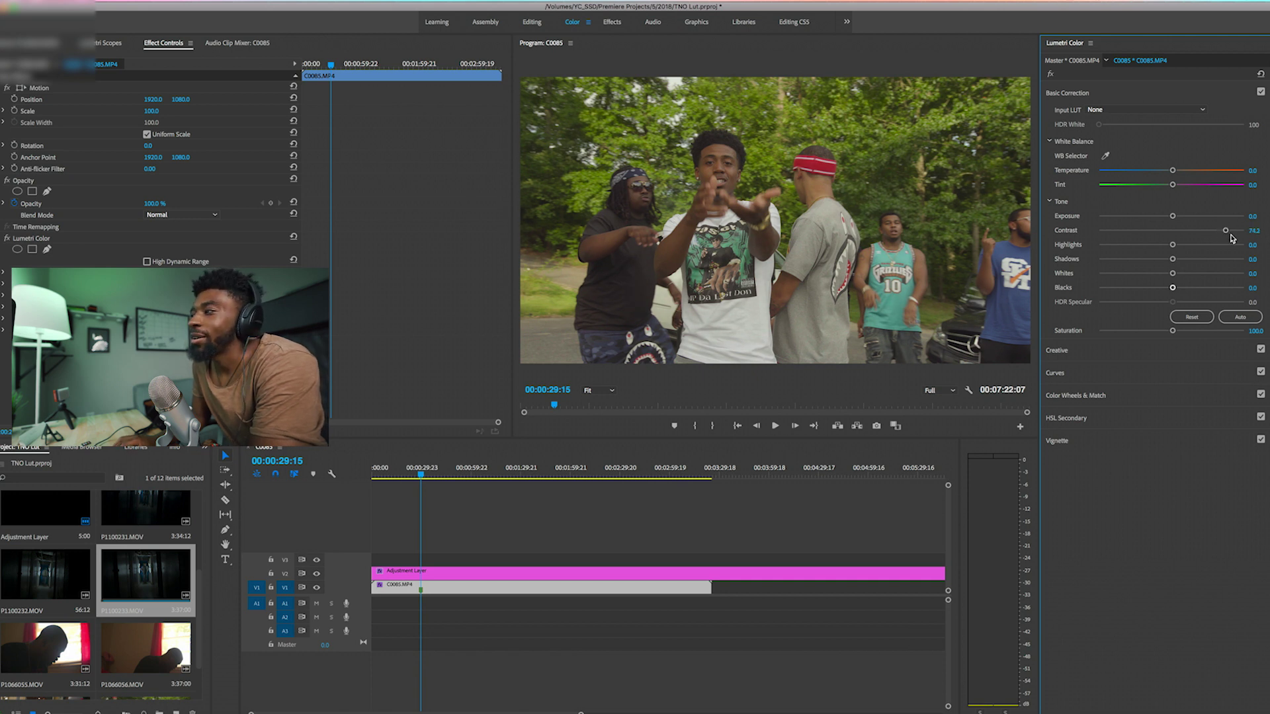
pyautogui.moveTo(1227, 233); pyautogui.dragTo(1229, 232)
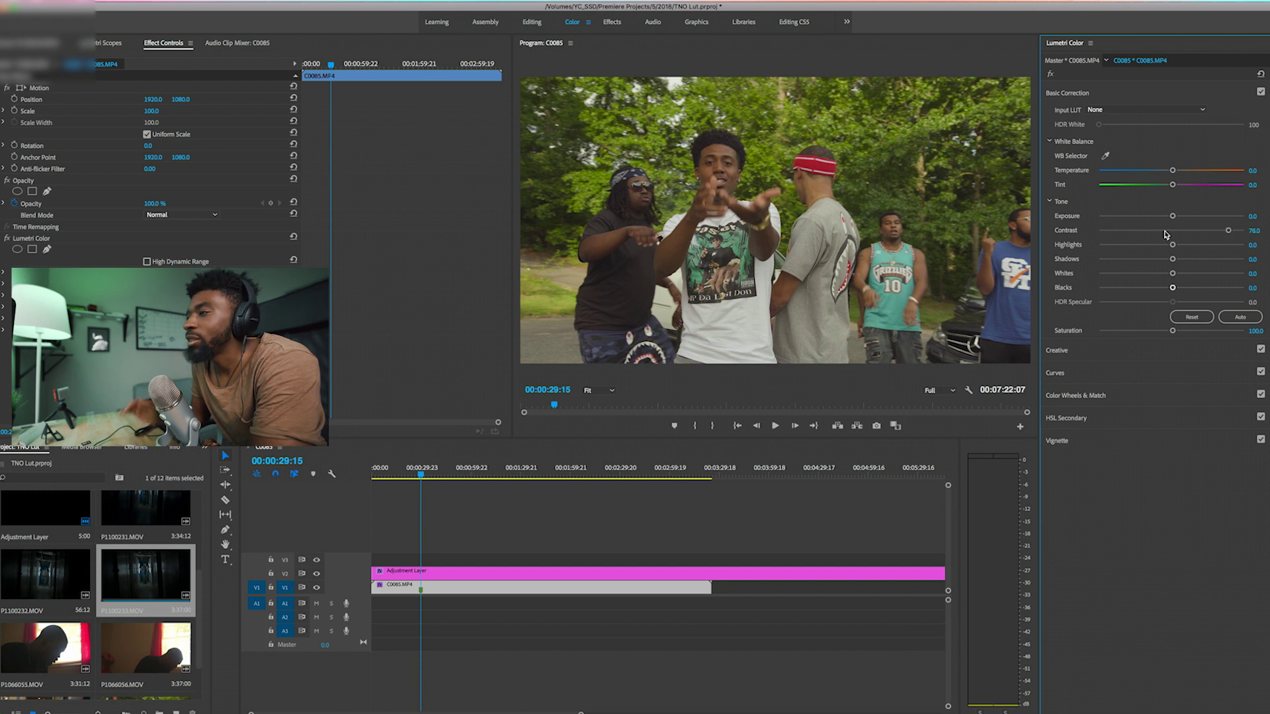
pyautogui.moveTo(1173, 260); pyautogui.dragTo(1142, 262)
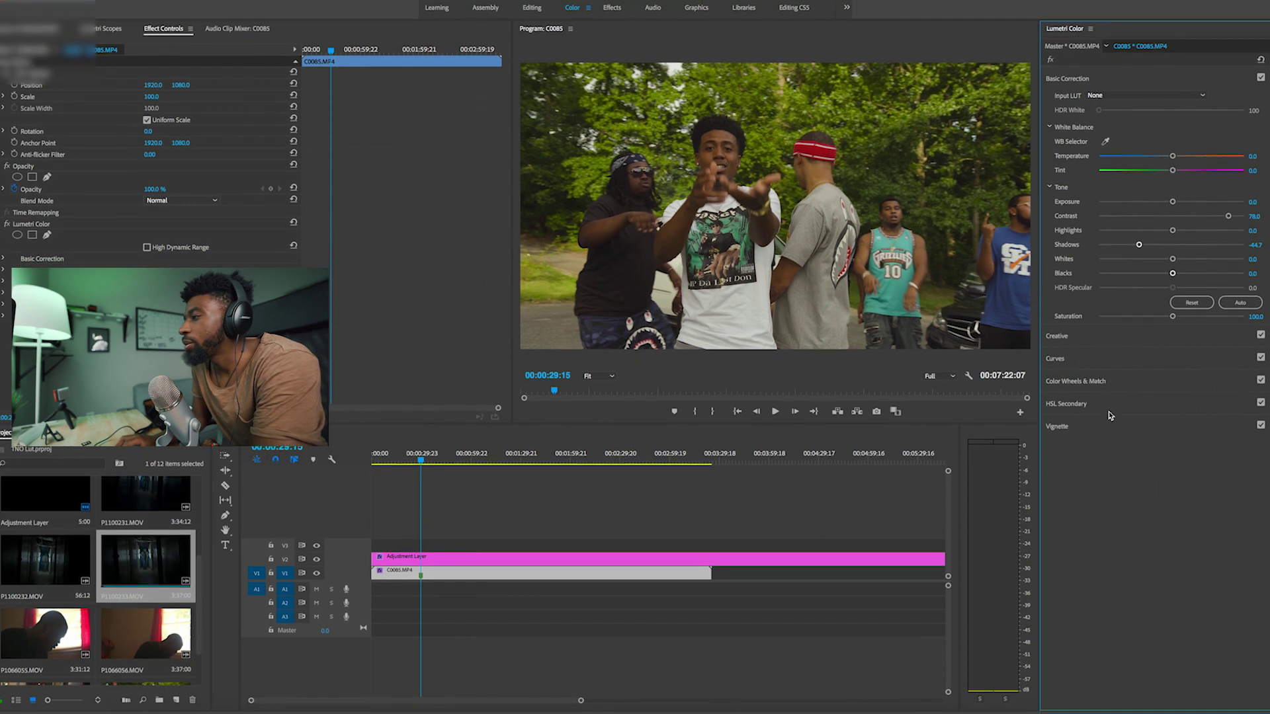
# Step: Expand the Color Wheels & Match settings and display the Lumetri Scopes for clip C0085.MP4
pyautogui.click(1077, 374)
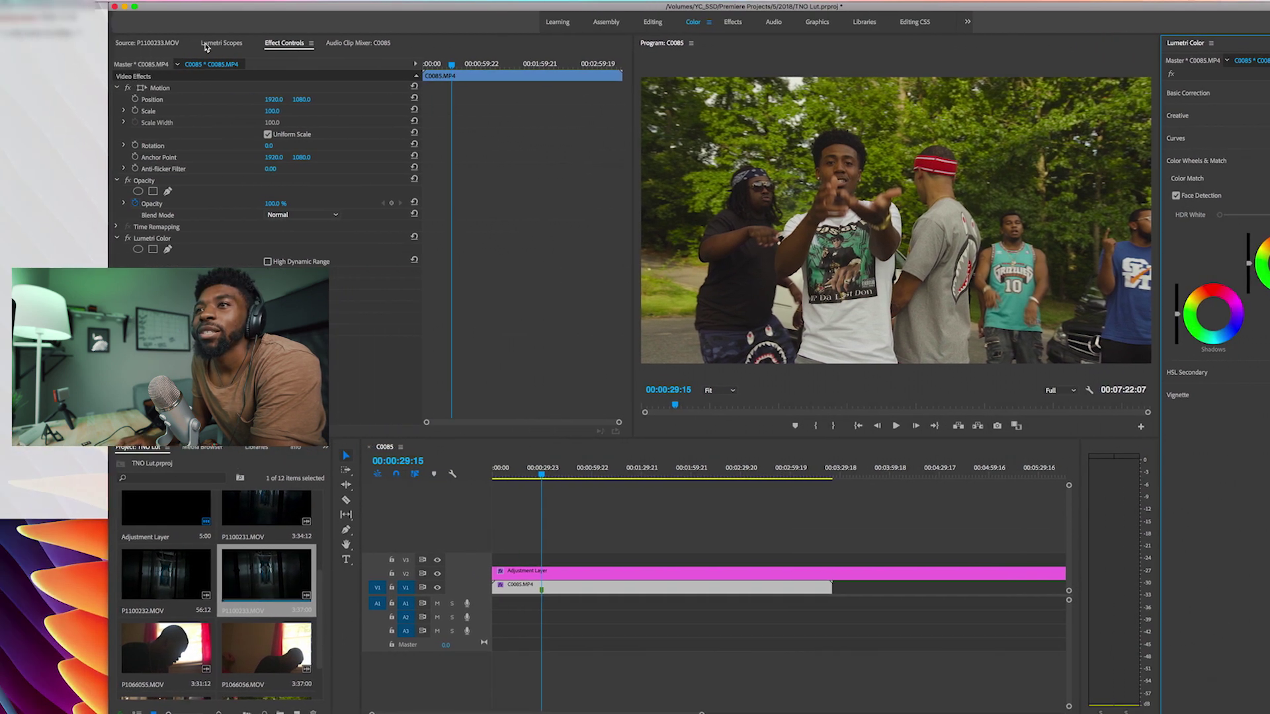
pyautogui.click(205, 46)
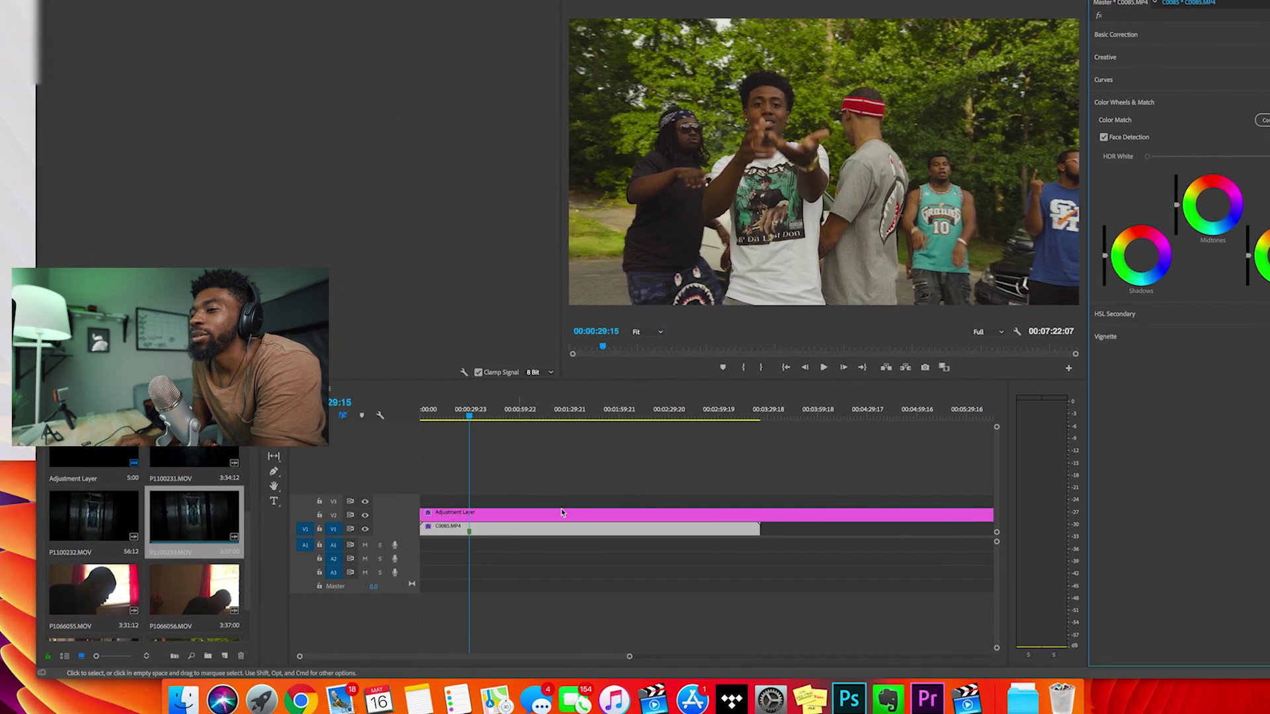
pyautogui.click(676, 598)
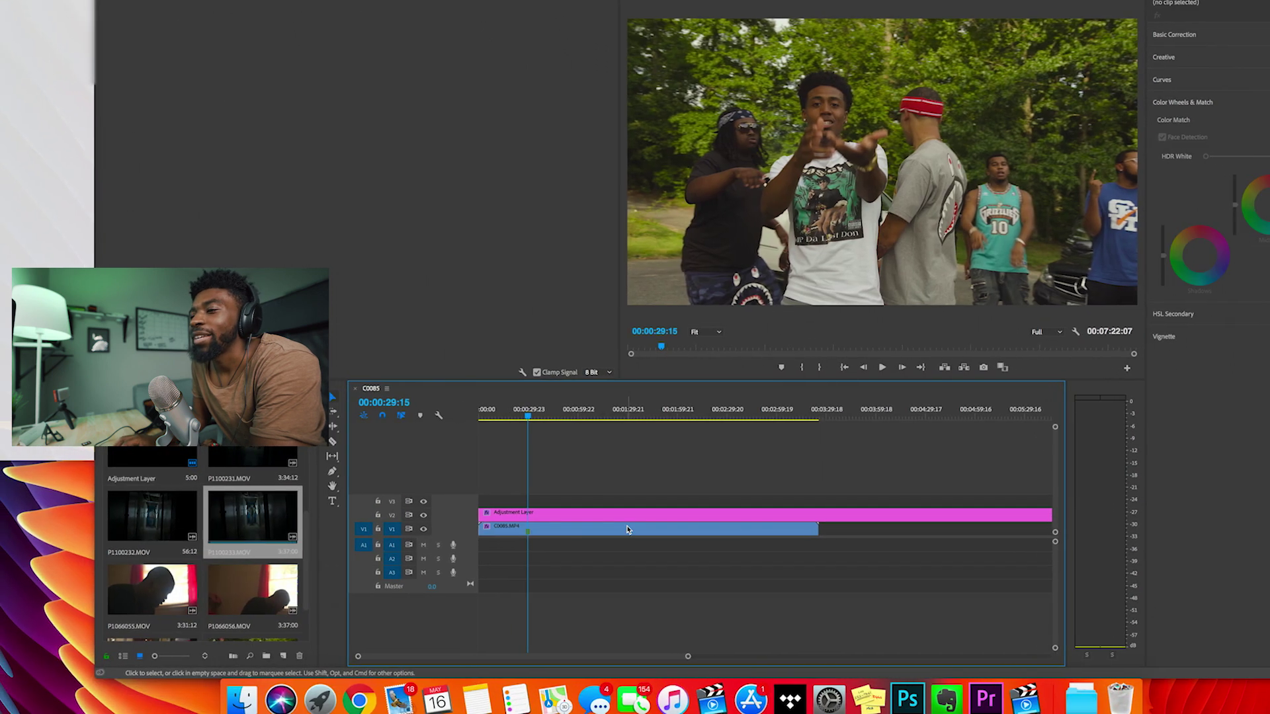
pyautogui.click(628, 530)
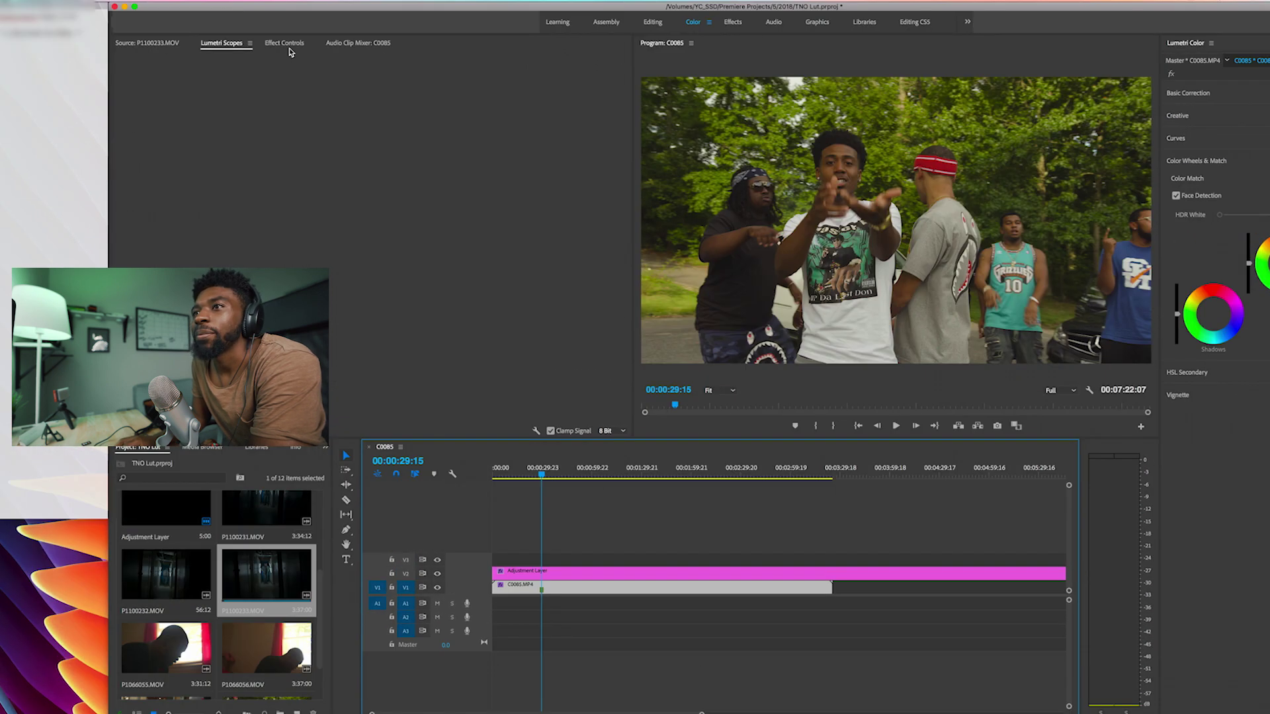
pyautogui.click(274, 0)
pyautogui.click(211, 0)
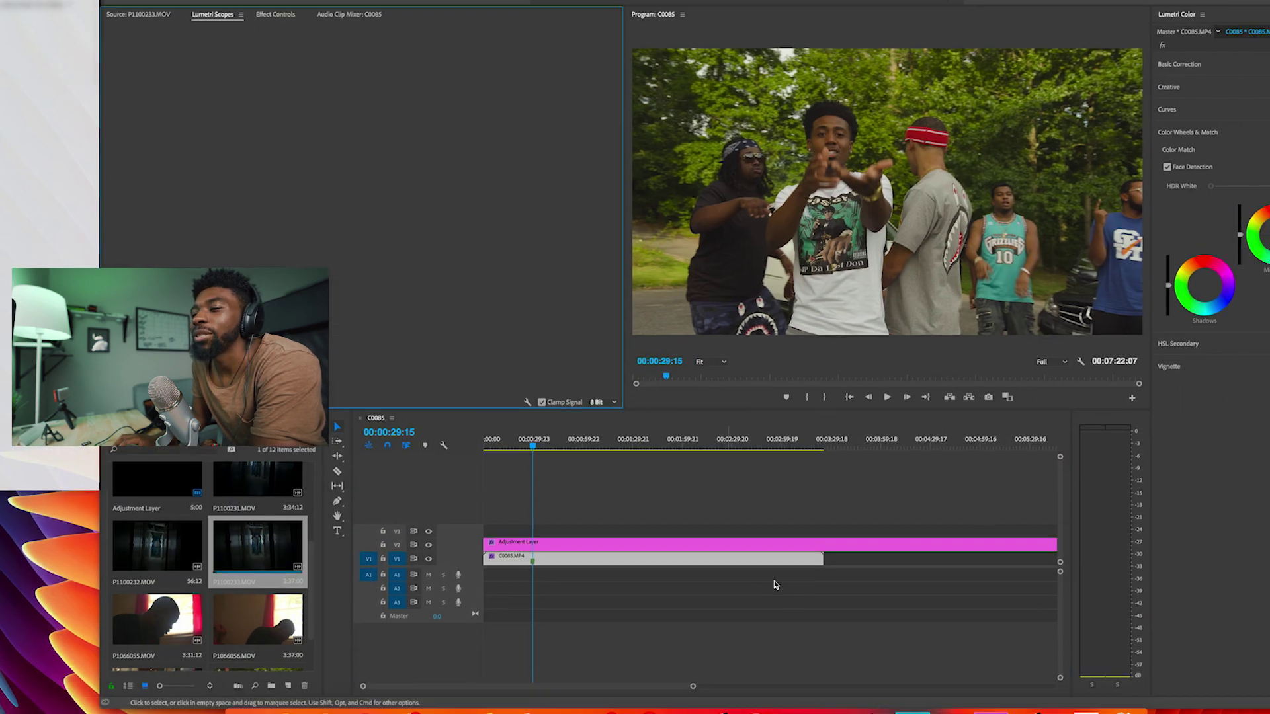
pyautogui.click(703, 468)
pyautogui.click(675, 528)
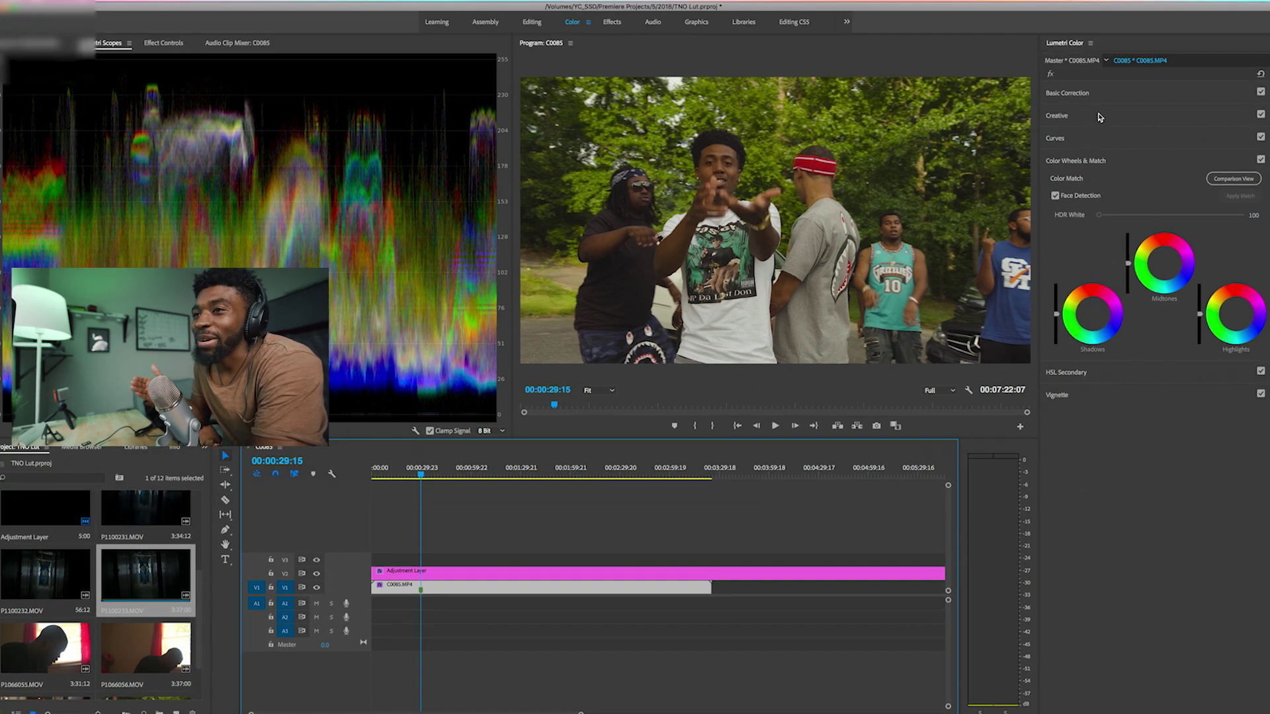
# Step: Reset the clip's Shadows in Basic Correction to 0.0
pyautogui.click(1100, 117)
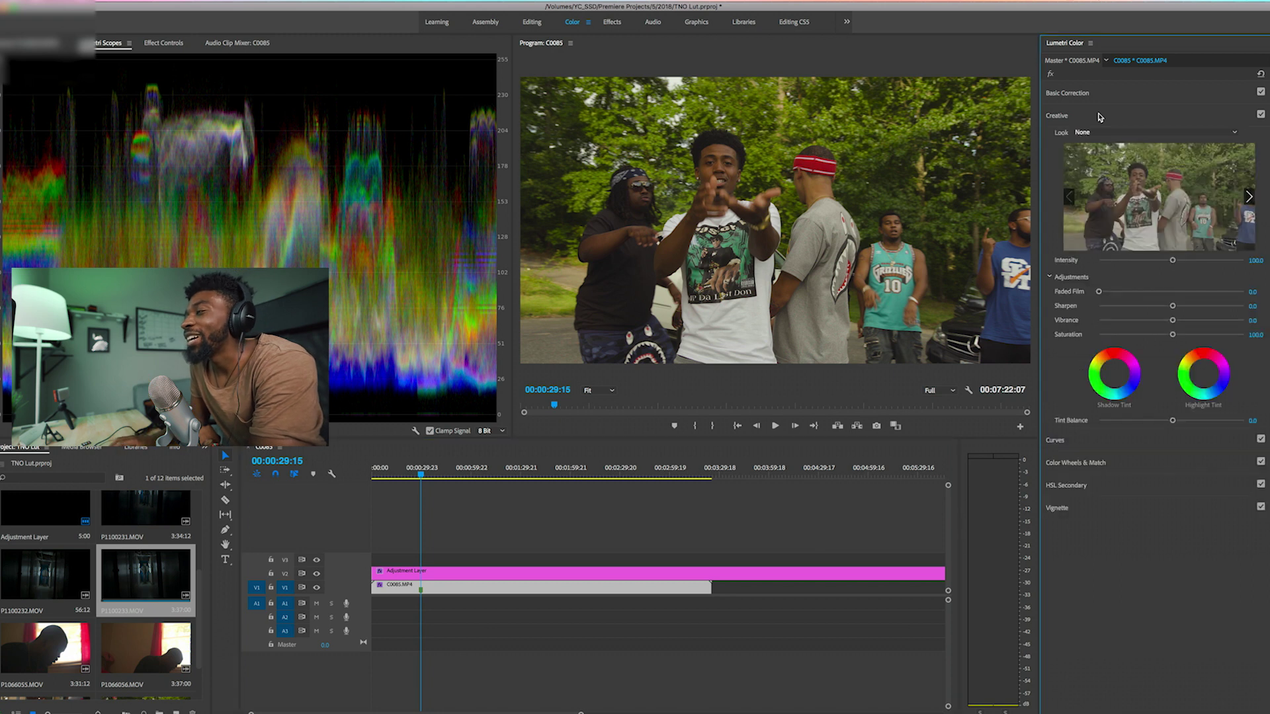
pyautogui.click(1103, 96)
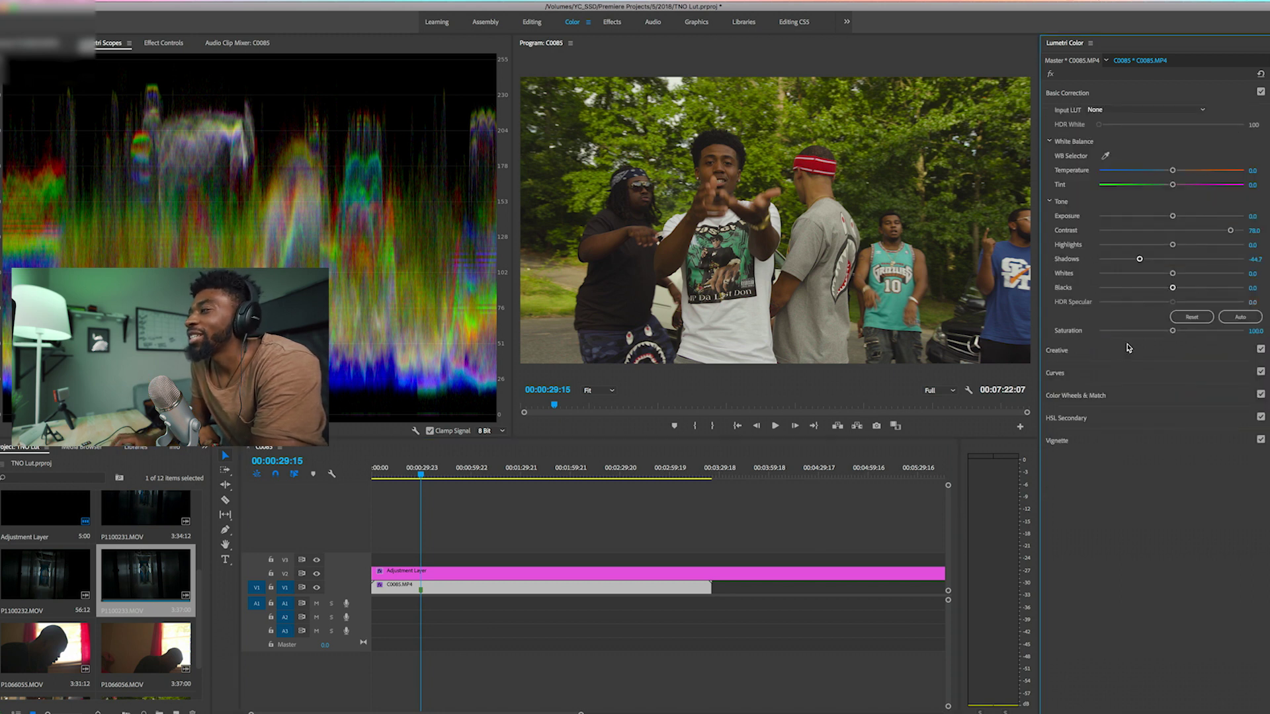
pyautogui.doubleClick(1140, 260)
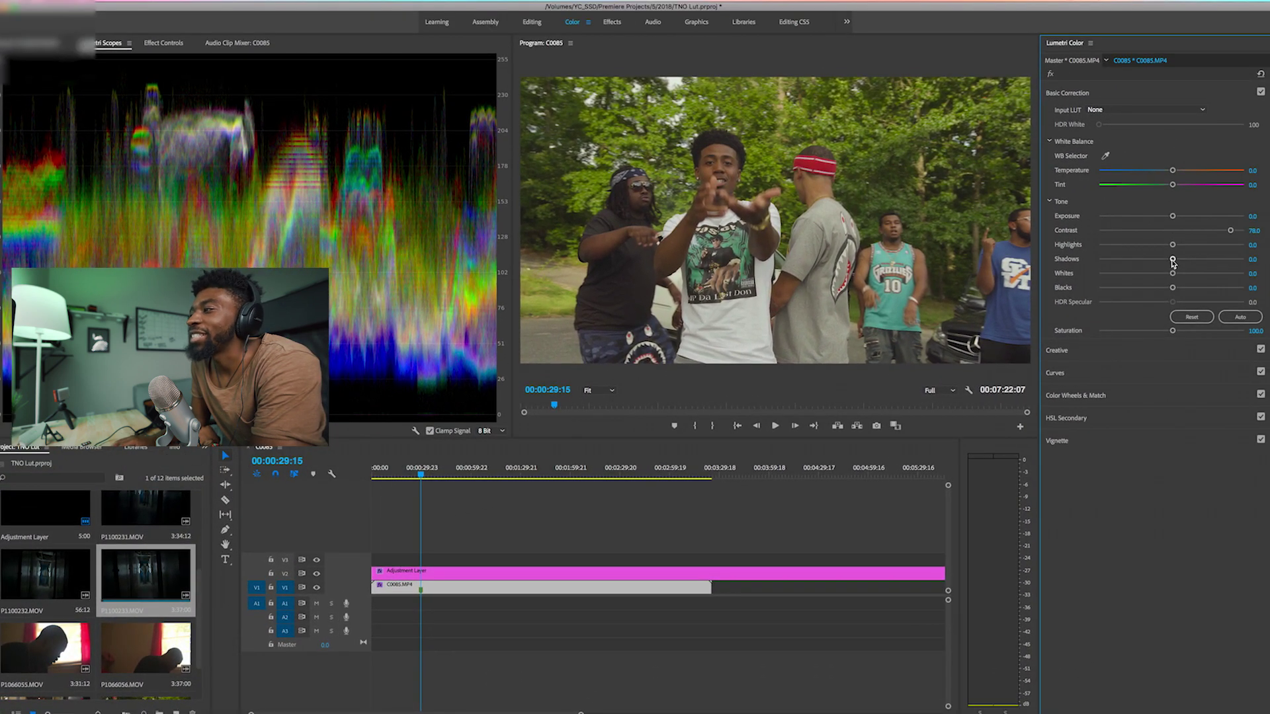
# Step: Try lowering the basic Shadows to -100.0 while watching the scopes, and reset the value to 0.0
pyautogui.moveTo(1173, 260); pyautogui.dragTo(1110, 262)
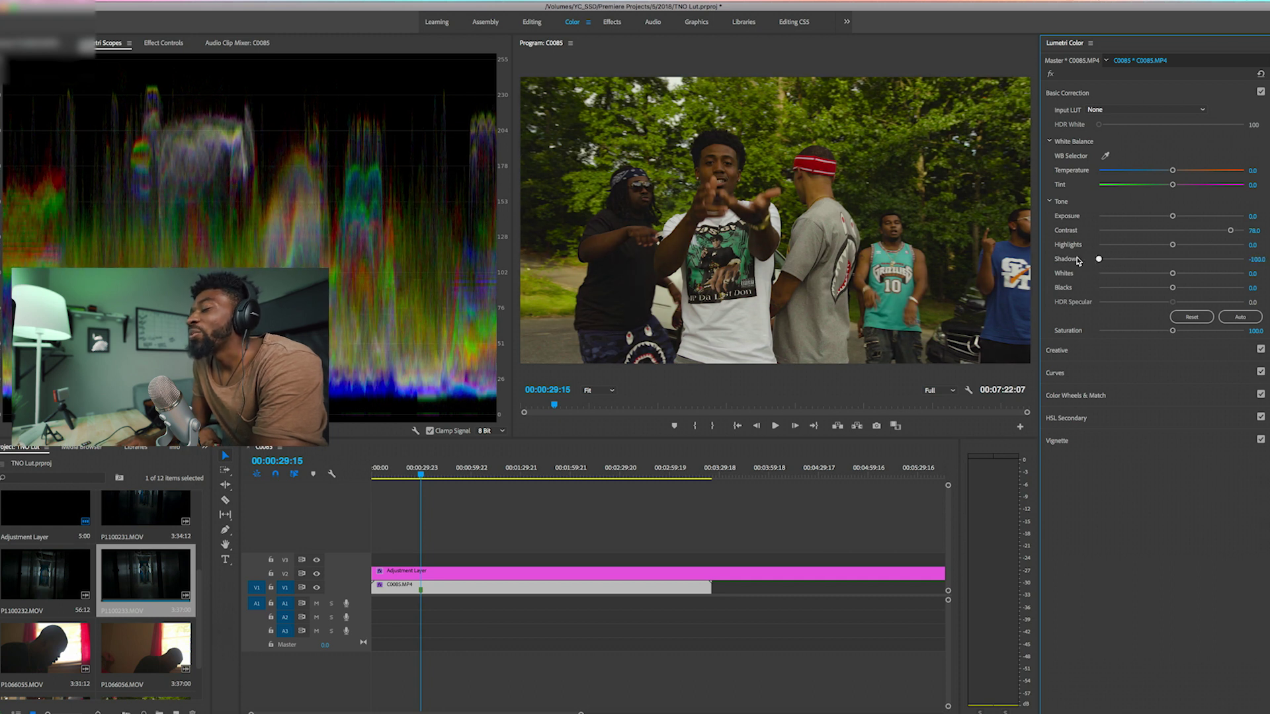
pyautogui.moveTo(1080, 260)
pyautogui.mouseDown()
pyautogui.moveTo(1178, 260)
pyautogui.moveTo(1079, 261)
pyautogui.moveTo(1120, 260)
pyautogui.moveTo(1092, 258)
pyautogui.mouseUp()
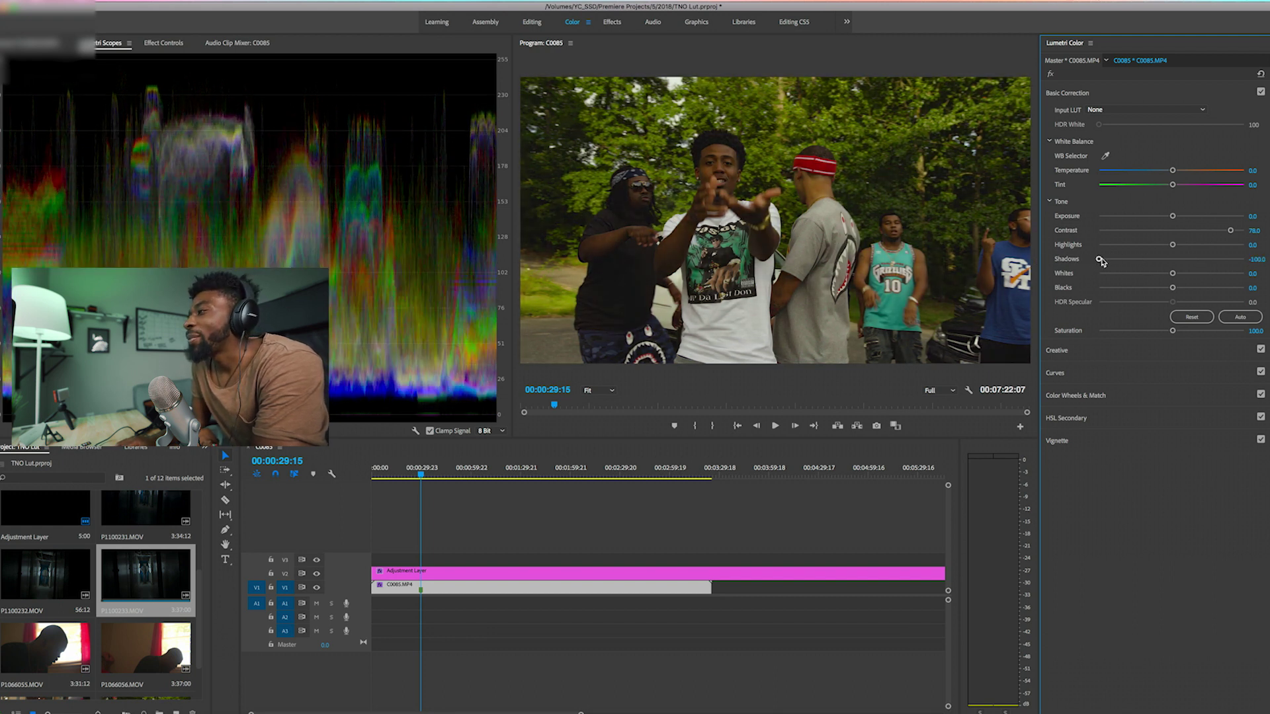
pyautogui.doubleClick(1101, 260)
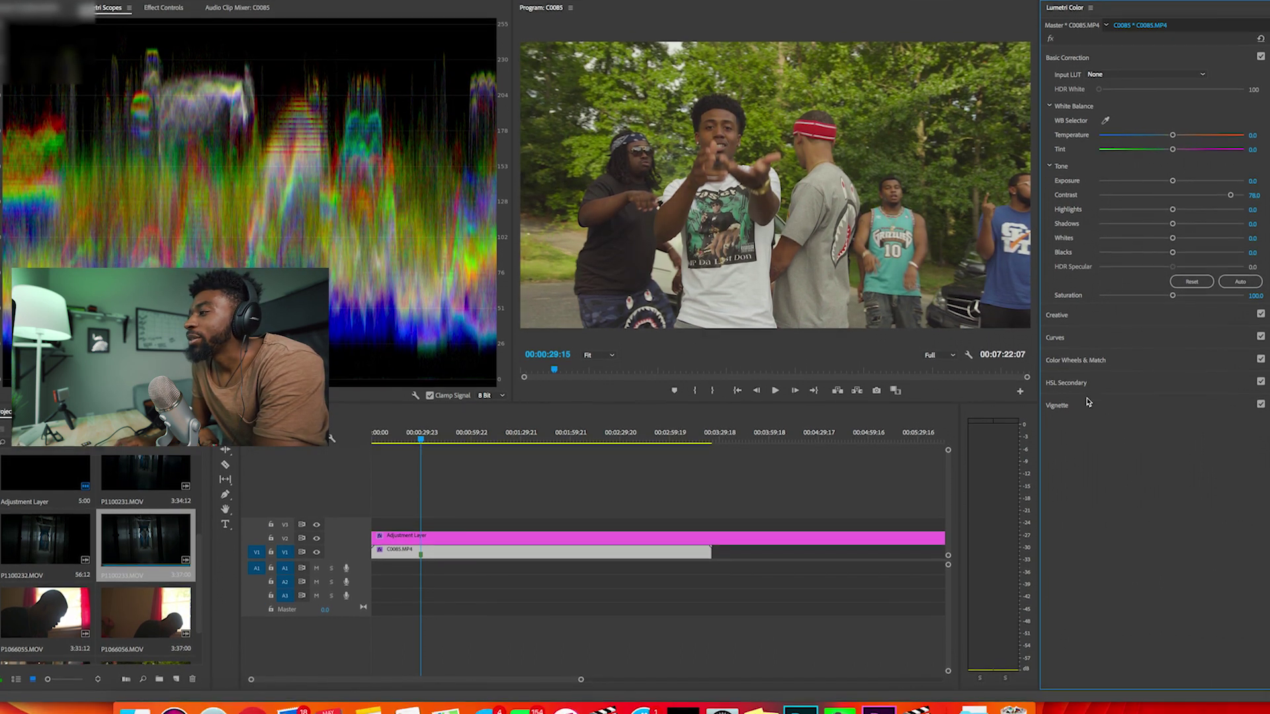
# Step: Darken the clip's shadows by lowering the luminance slider of the Shadows color wheel about halfway below its center
pyautogui.click(1075, 359)
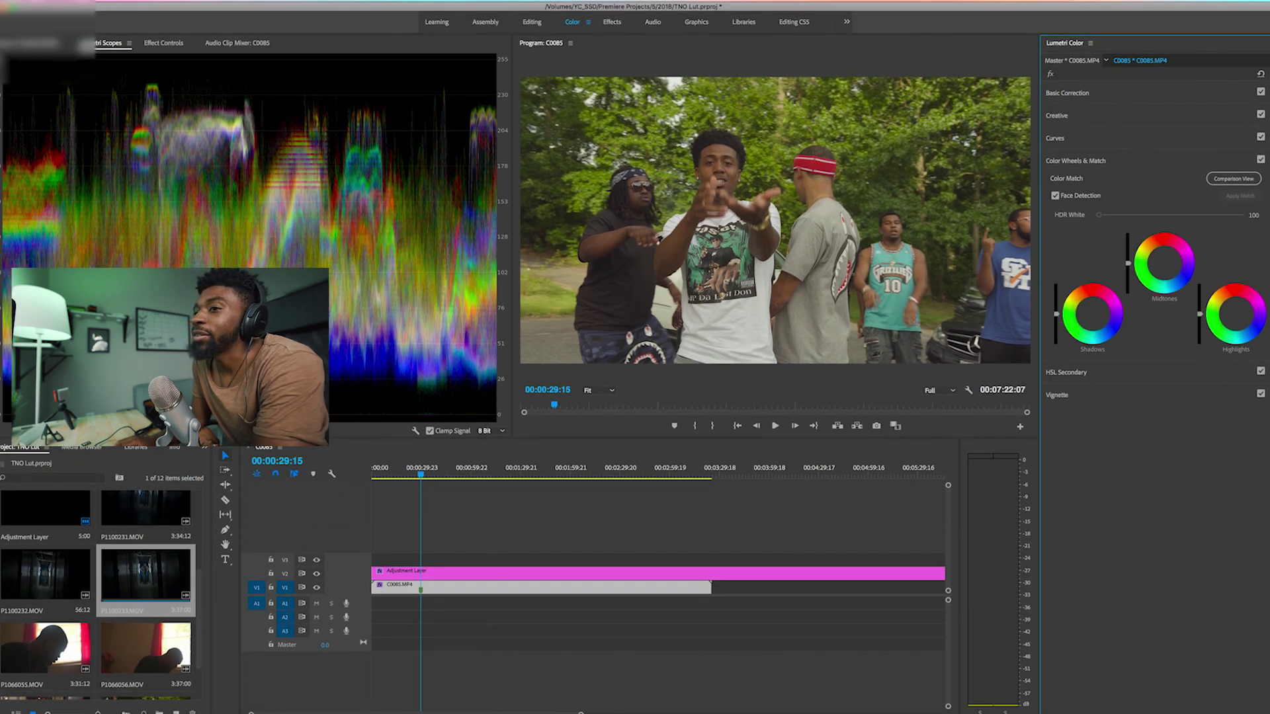
pyautogui.moveTo(1056, 314); pyautogui.dragTo(1056, 328)
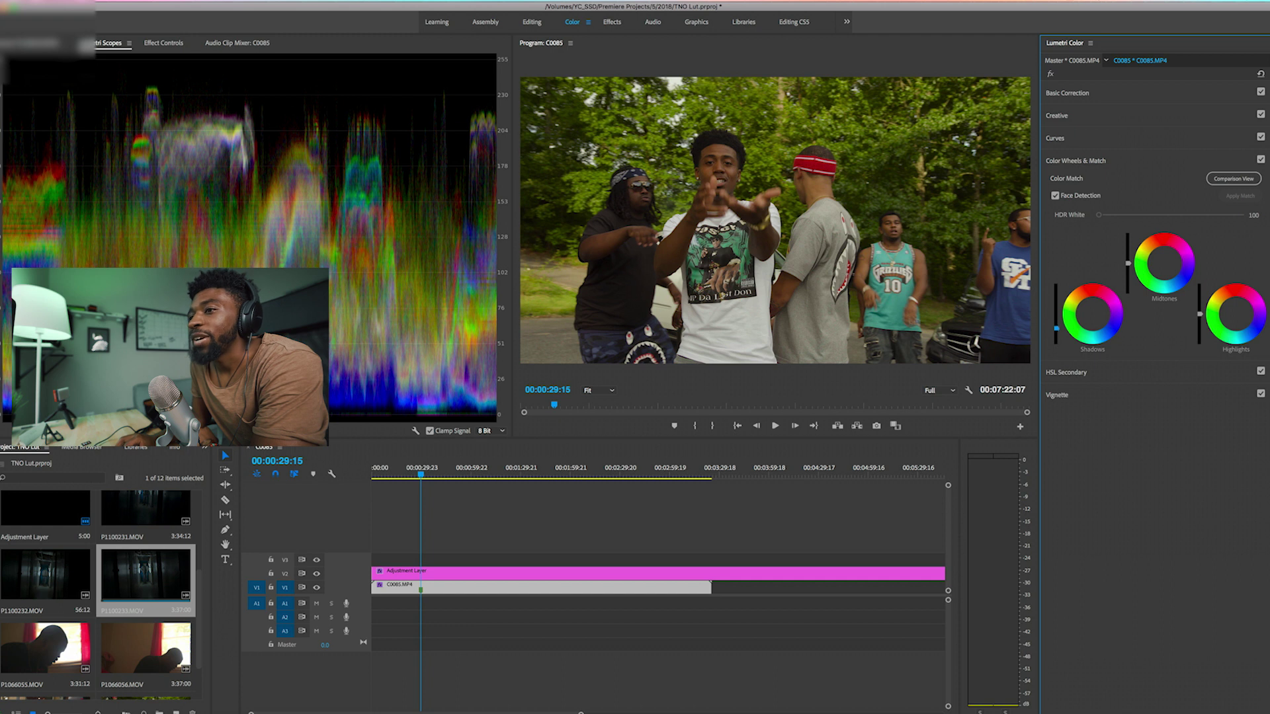
pyautogui.moveTo(1056, 329); pyautogui.dragTo(1056, 344)
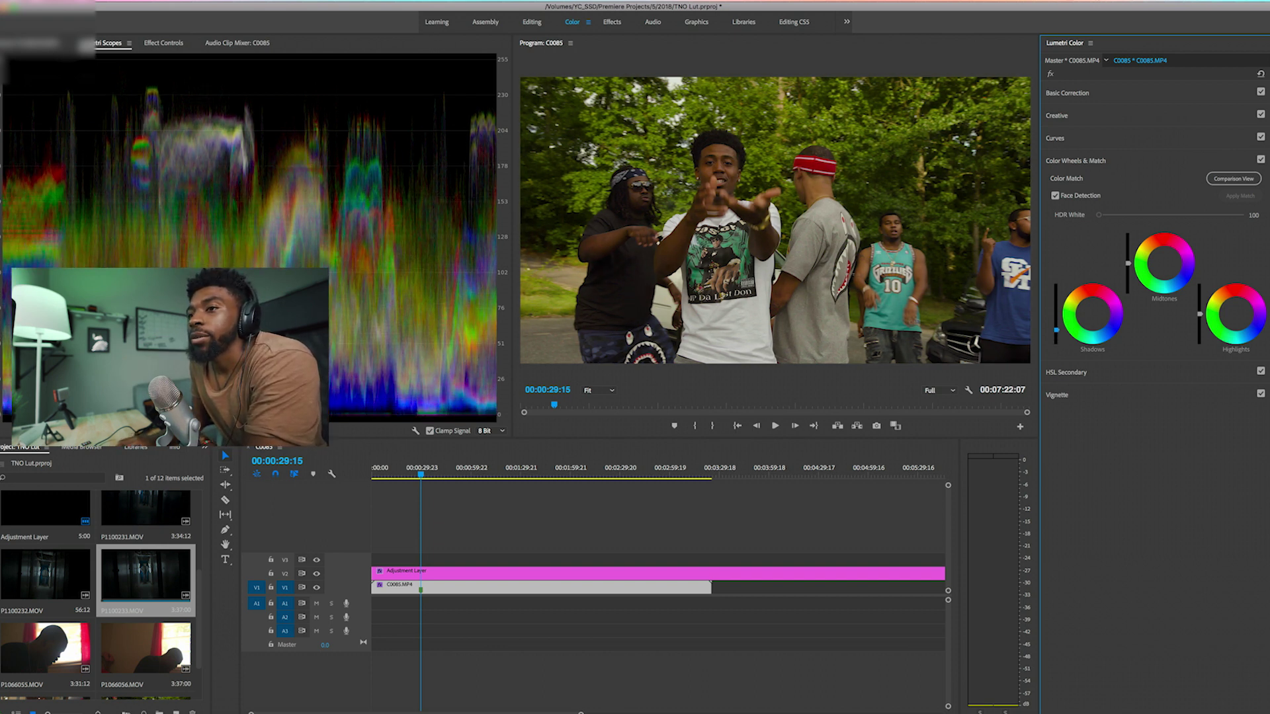
pyautogui.moveTo(1057, 324); pyautogui.dragTo(1055, 335)
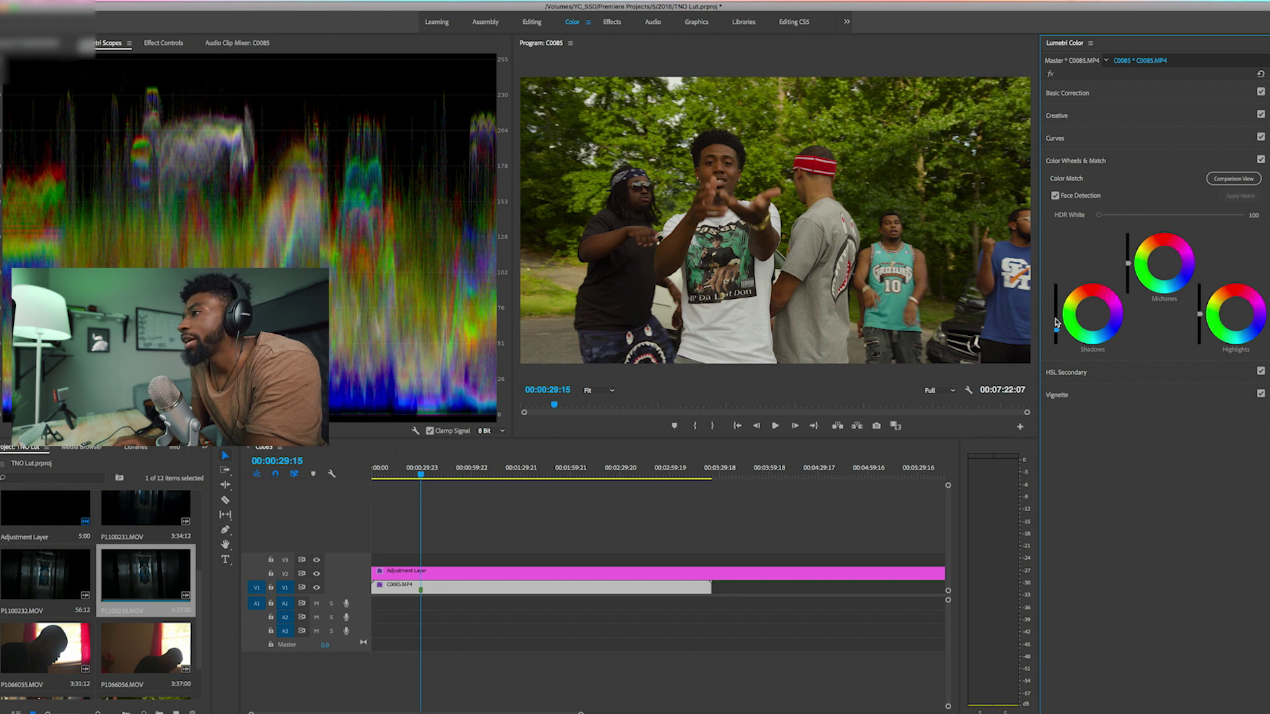
# Step: In the clip's Basic Correction settings, lower Shadows to -4.5 and raise Whites to 11.4
pyautogui.click(1085, 95)
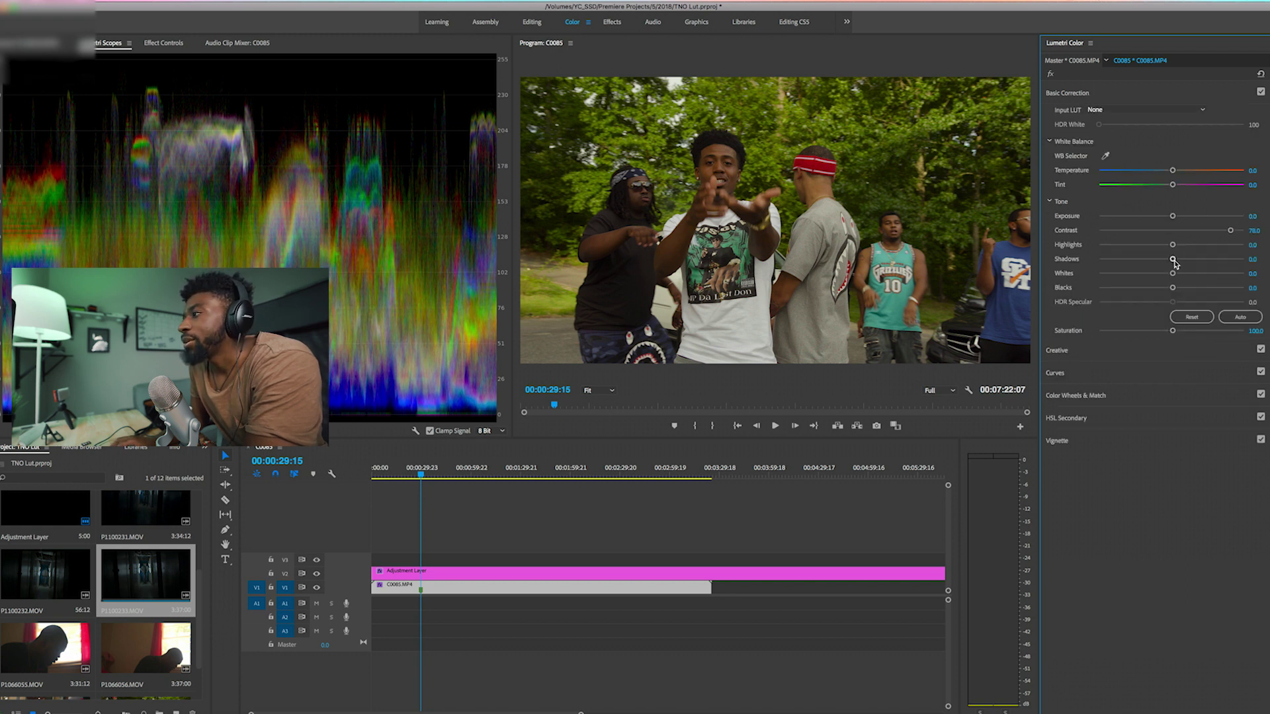
pyautogui.moveTo(1175, 265); pyautogui.dragTo(1171, 263)
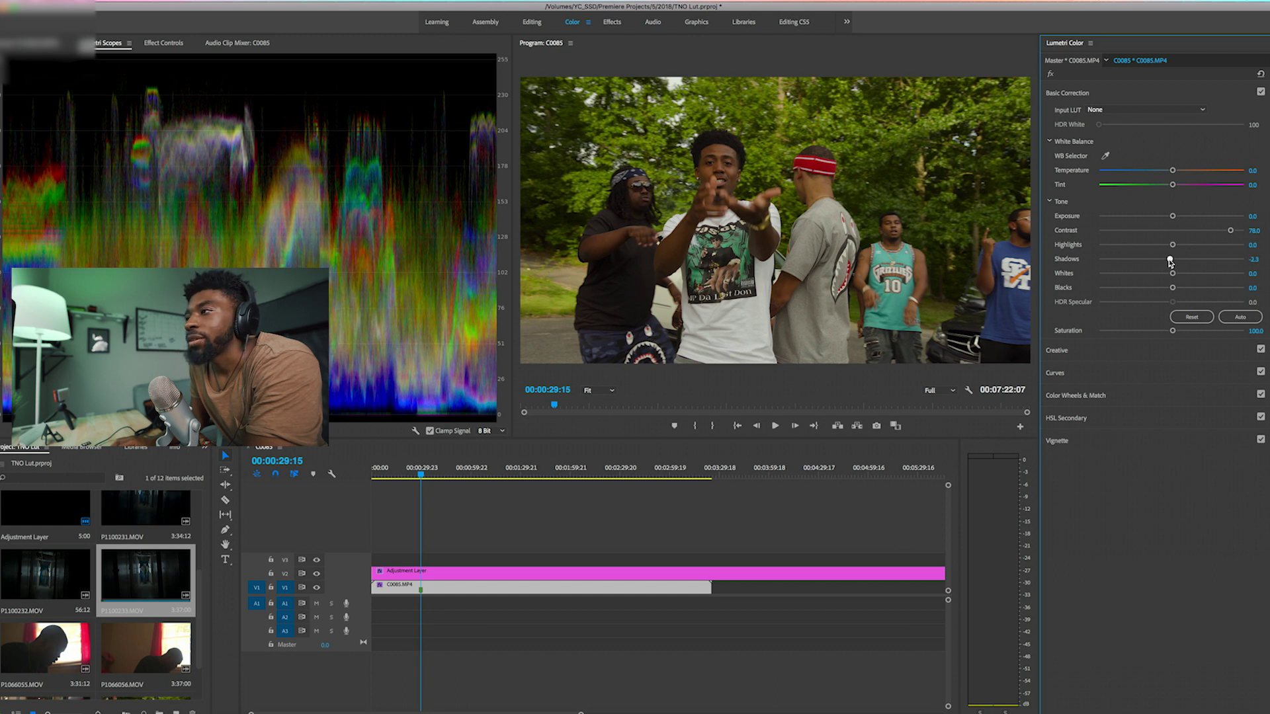
pyautogui.moveTo(1170, 263); pyautogui.dragTo(1168, 260)
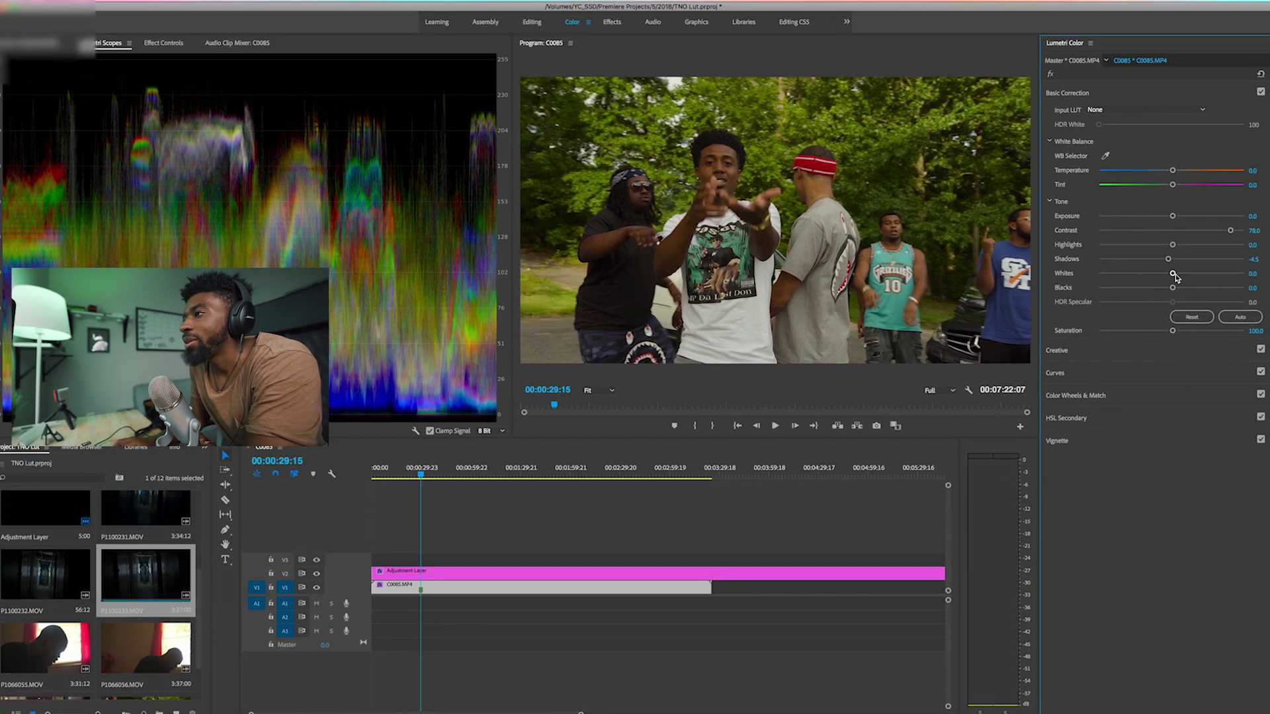
pyautogui.moveTo(1174, 275); pyautogui.dragTo(1181, 276)
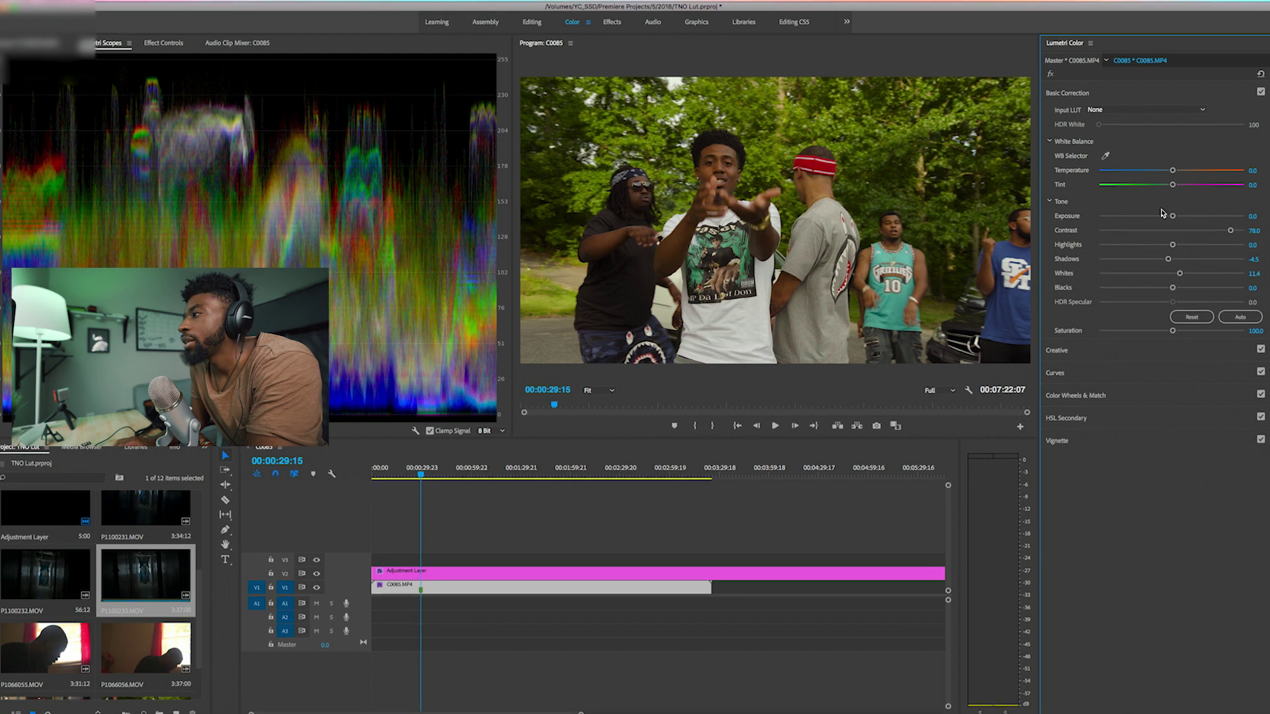
# Step: Lower the clip's basic Highlights to -12.1 and raise the Saturation to 122.7
pyautogui.moveTo(1172, 245); pyautogui.dragTo(1163, 247)
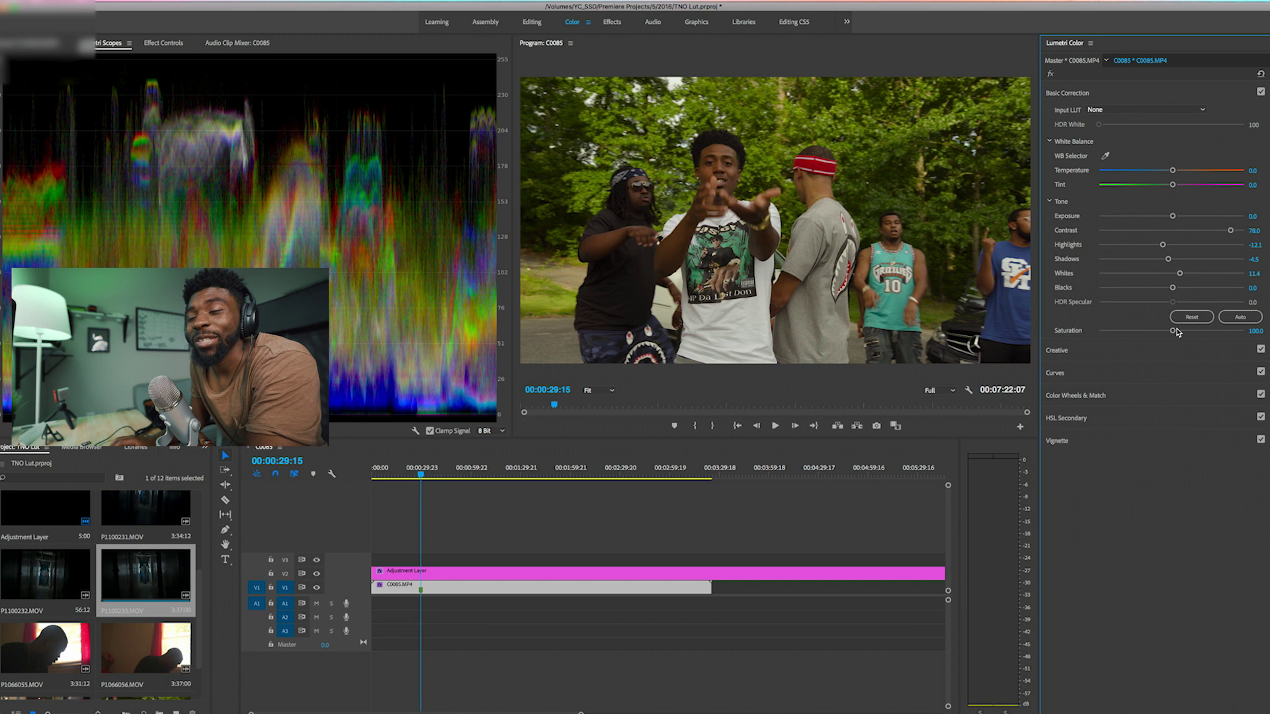
pyautogui.moveTo(1174, 335); pyautogui.dragTo(1181, 334)
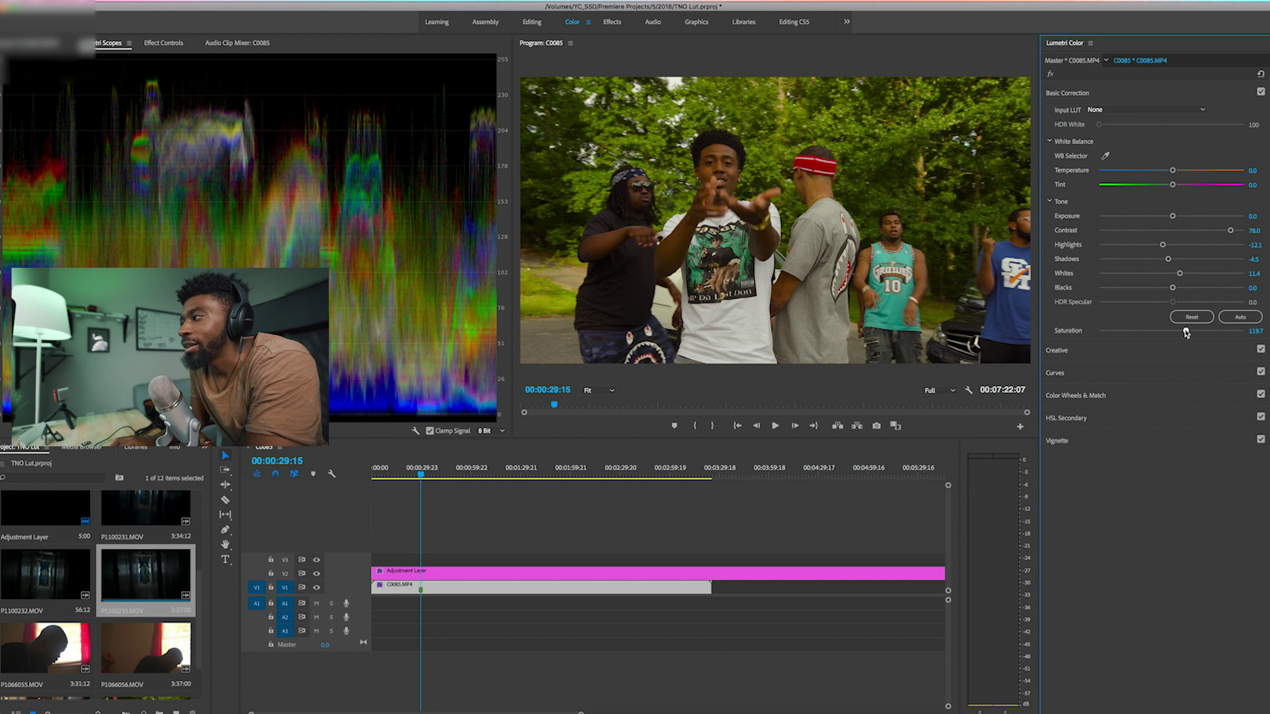
pyautogui.moveTo(1187, 333); pyautogui.dragTo(1189, 333)
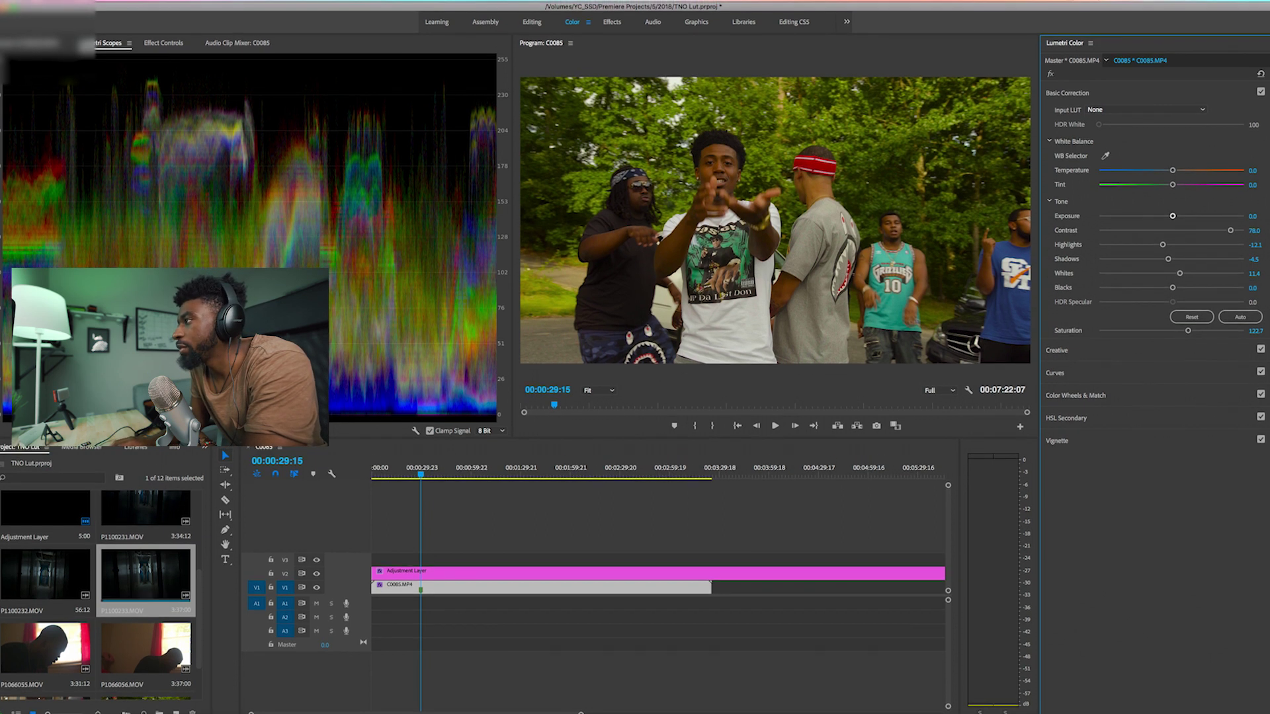
# Step: Add two control points to the white RGB curve, at its upper and lower quarter positions, without bending the line
pyautogui.click(1154, 99)
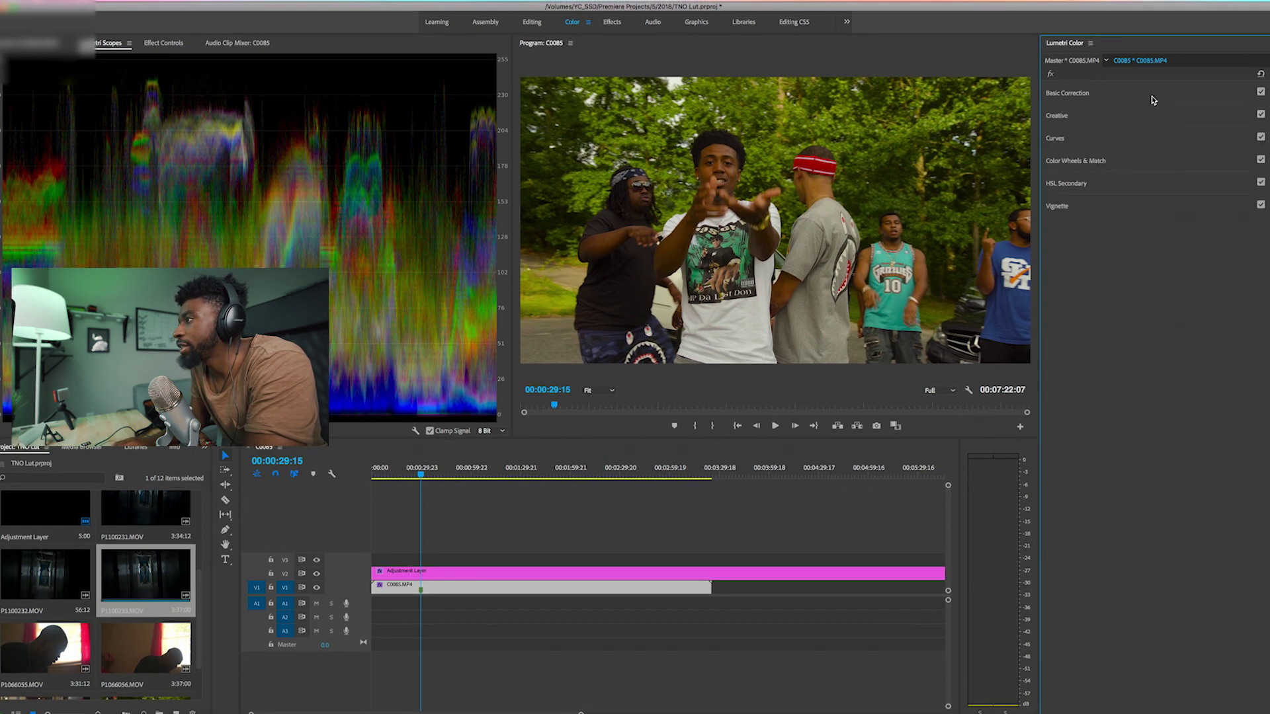
pyautogui.click(1120, 137)
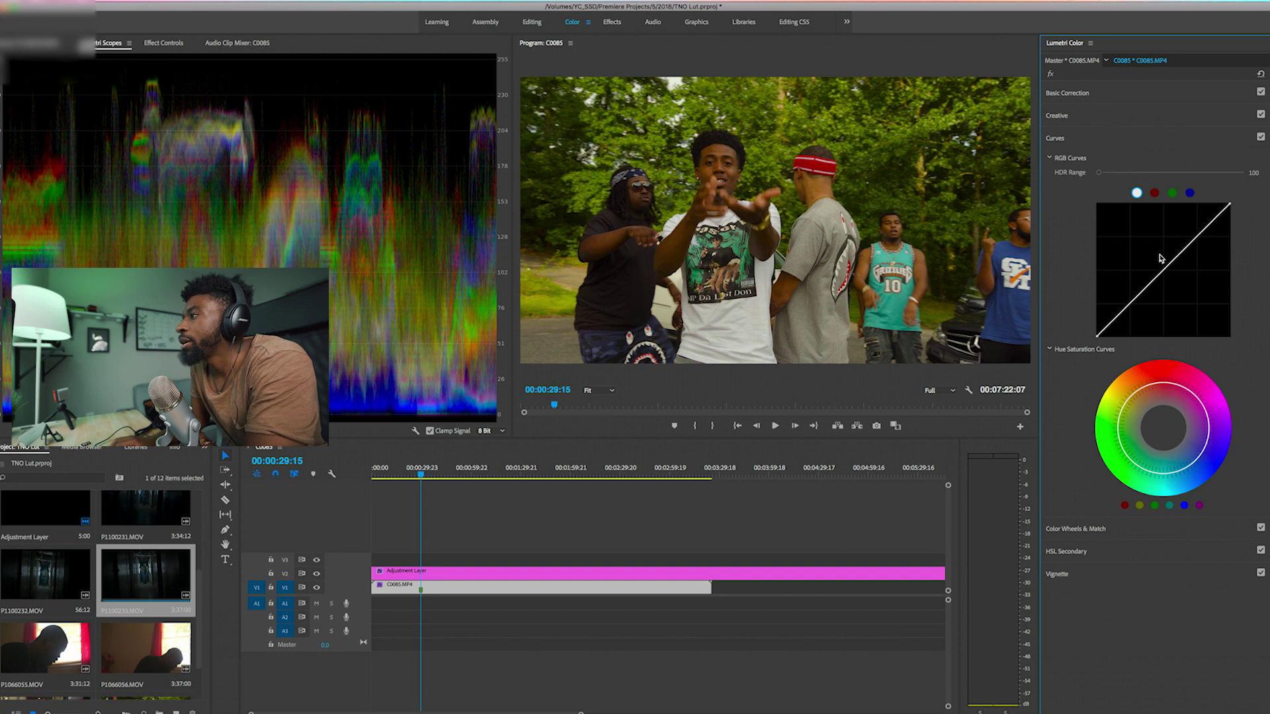
pyautogui.click(1198, 237)
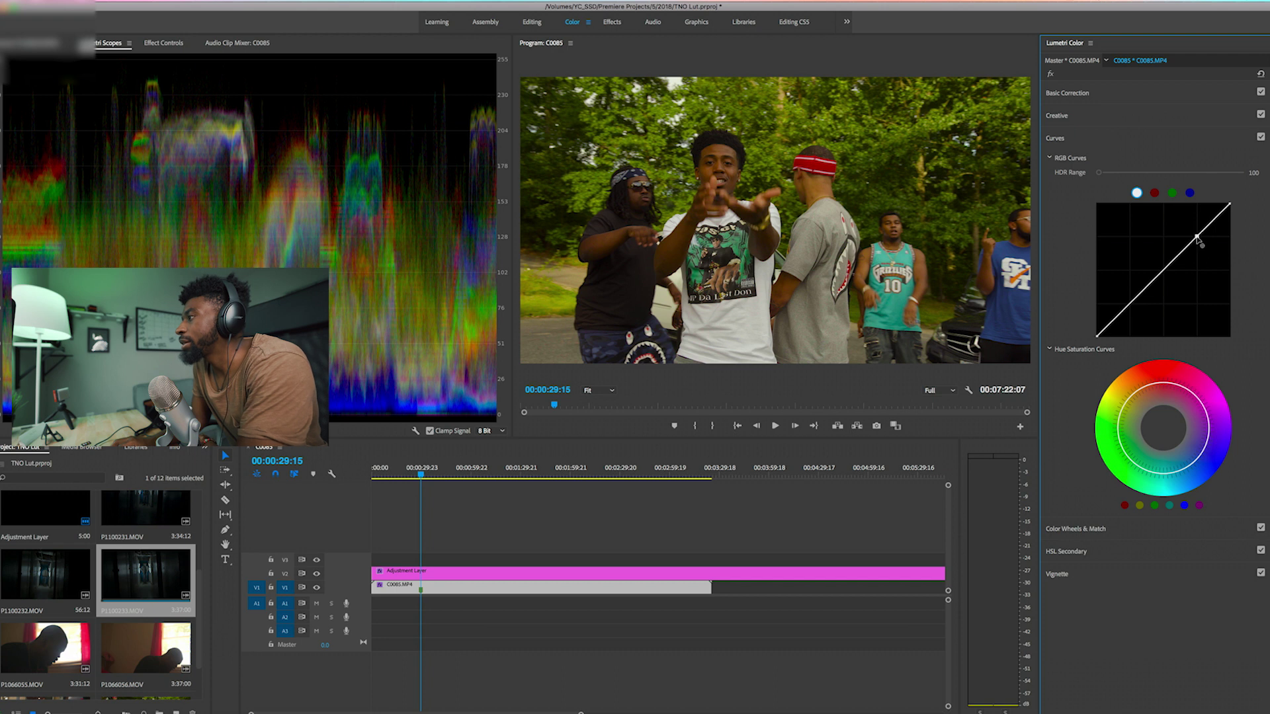
pyautogui.click(1130, 304)
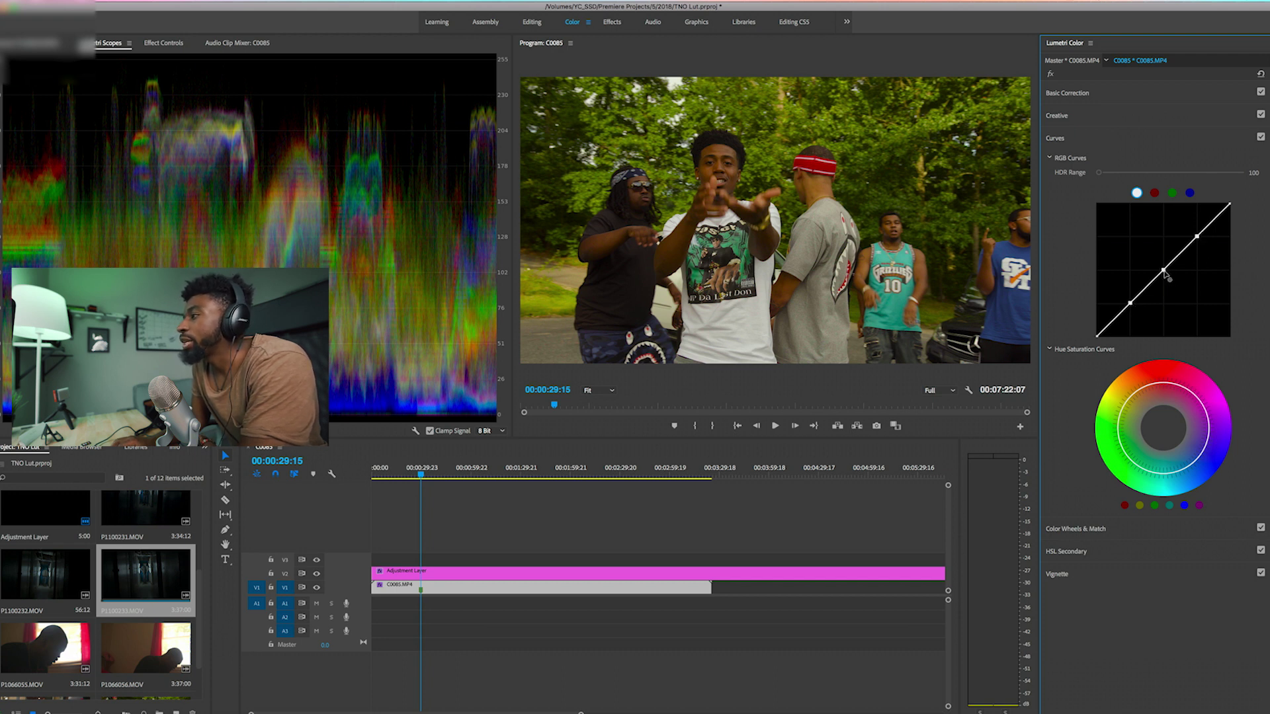
# Step: Add a middle point to the white RGB curve and raise it slightly, and lower the curve's white end point a little
pyautogui.moveTo(1165, 273); pyautogui.dragTo(1162, 272)
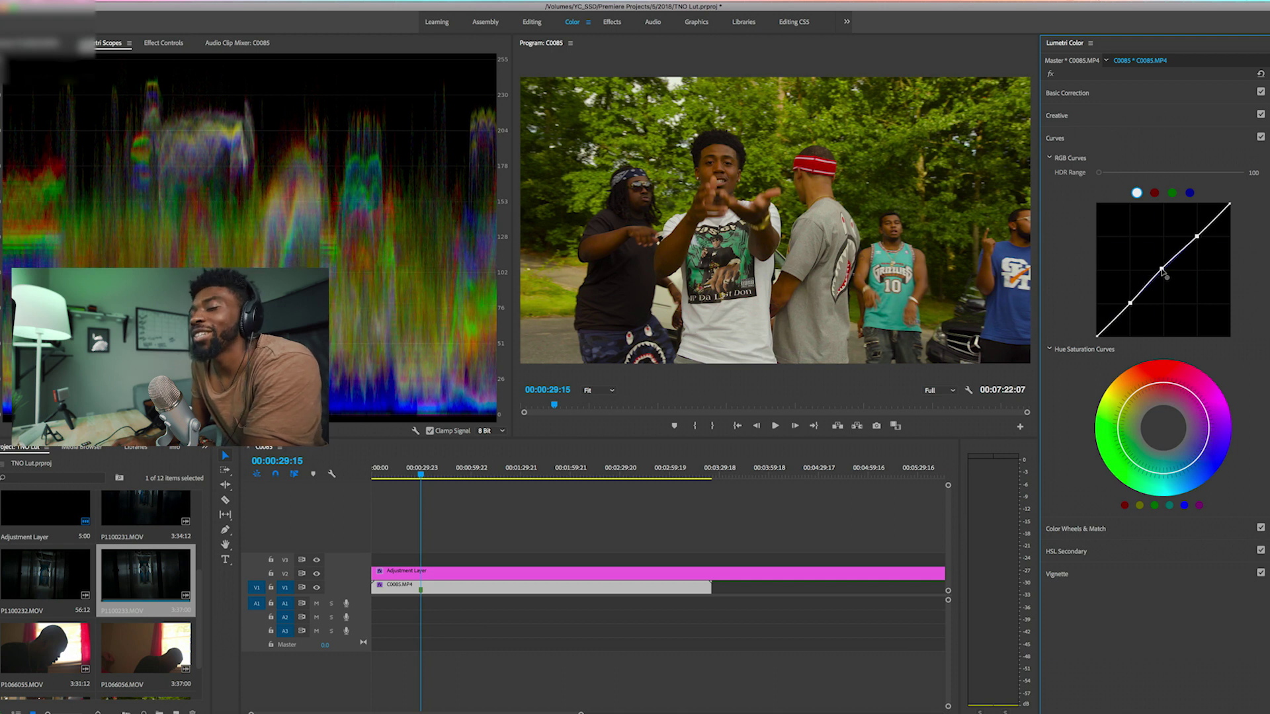
pyautogui.moveTo(1163, 271); pyautogui.dragTo(1163, 270)
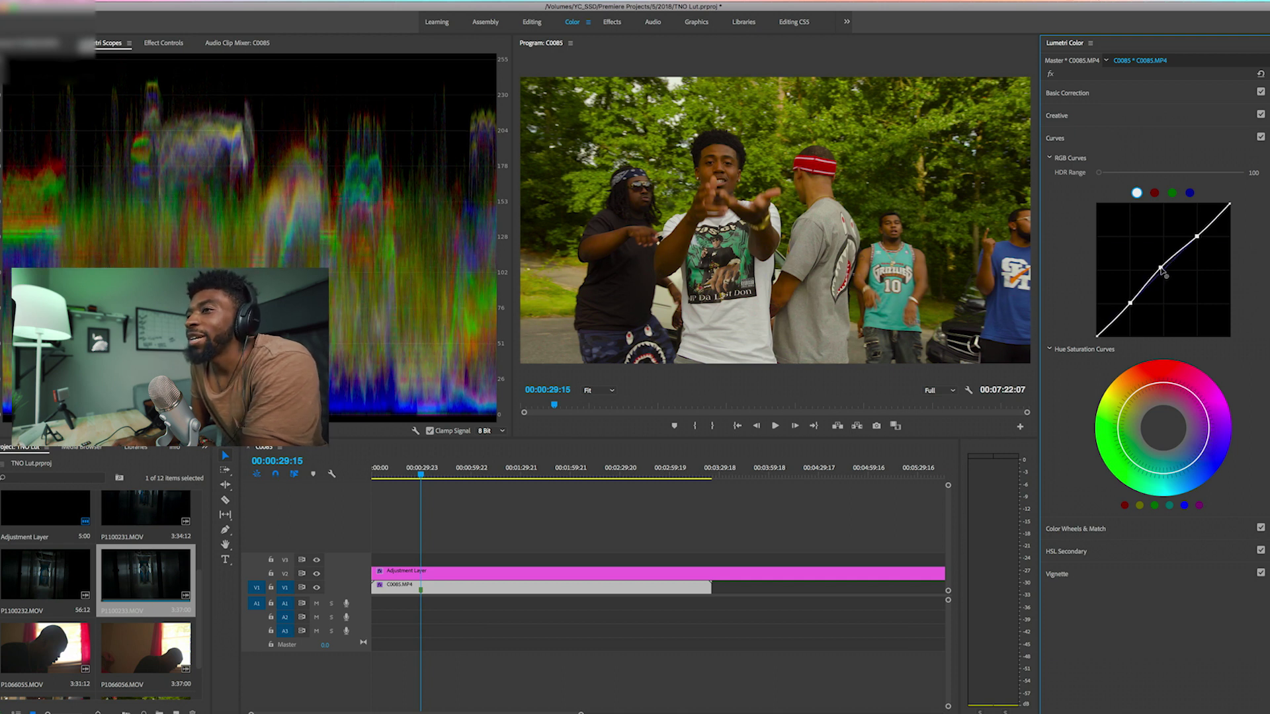
pyautogui.moveTo(1164, 272); pyautogui.dragTo(1166, 273)
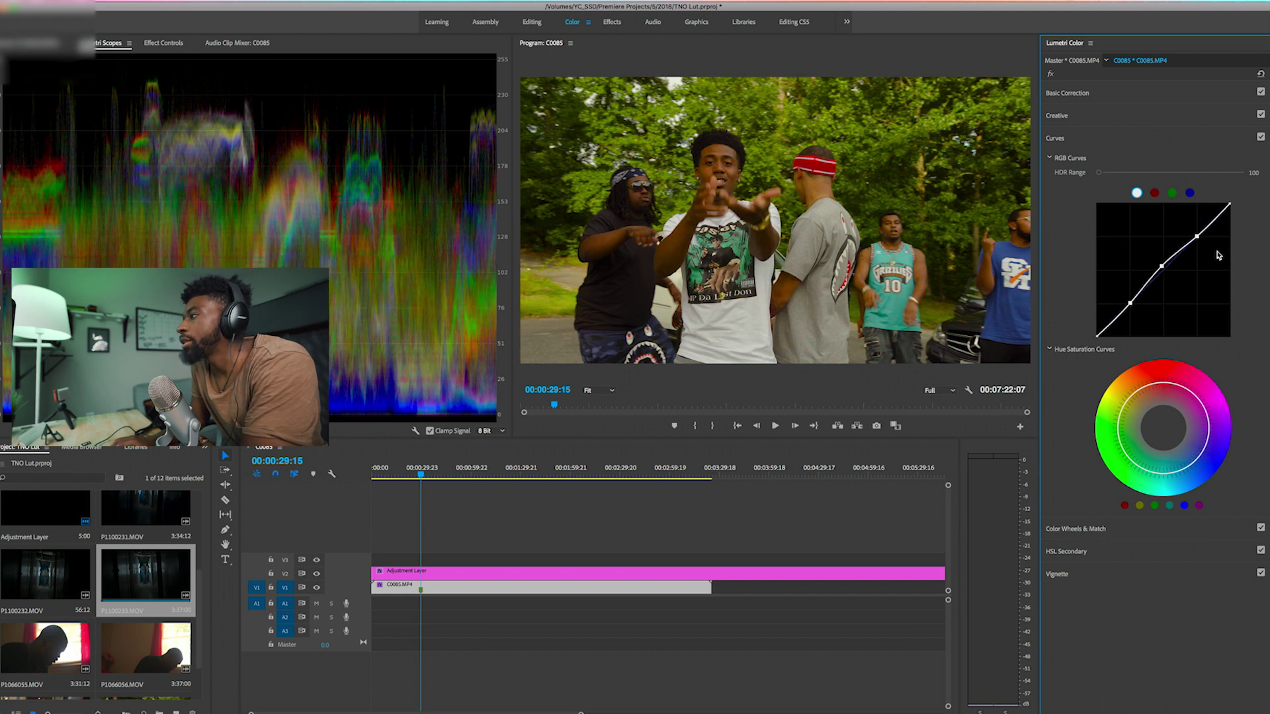
pyautogui.moveTo(1232, 209); pyautogui.dragTo(1235, 209)
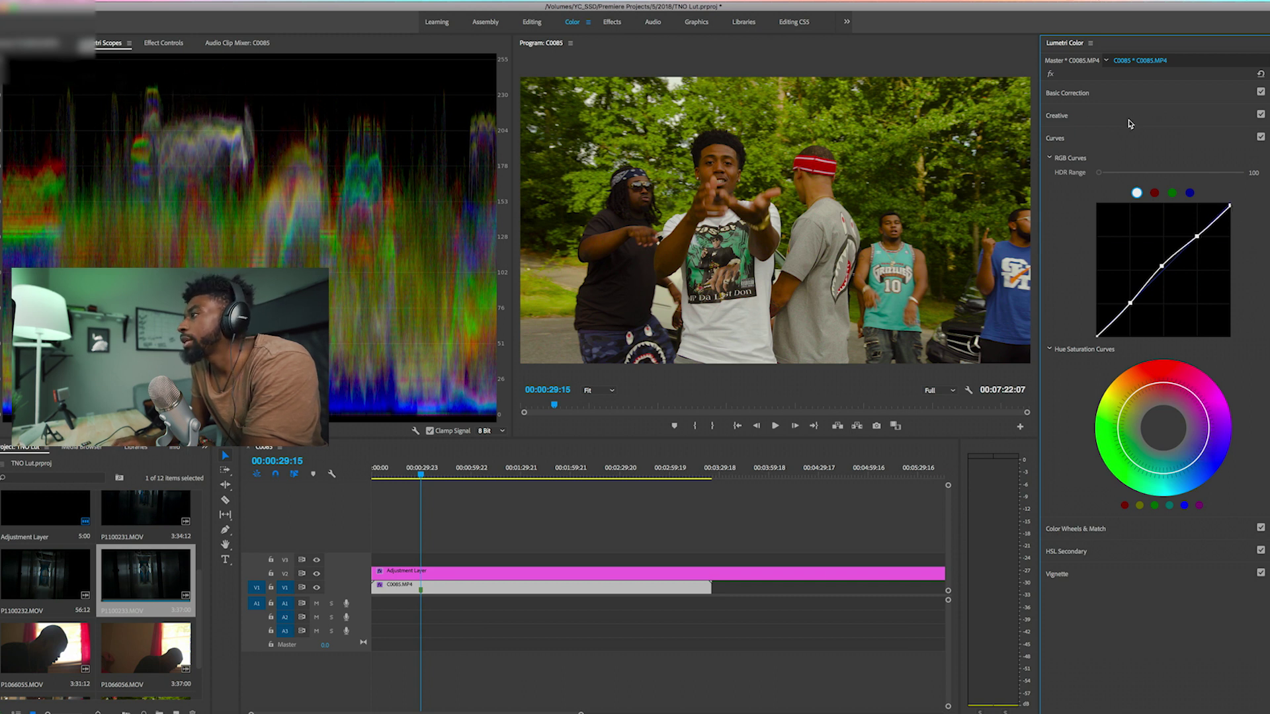
# Step: Lower the clip's Shadows in Basic Correction to -6.1
pyautogui.click(1103, 96)
pyautogui.moveTo(1167, 263)
pyautogui.mouseDown()
pyautogui.moveTo(1156, 263)
pyautogui.moveTo(1167, 262)
pyautogui.mouseUp()
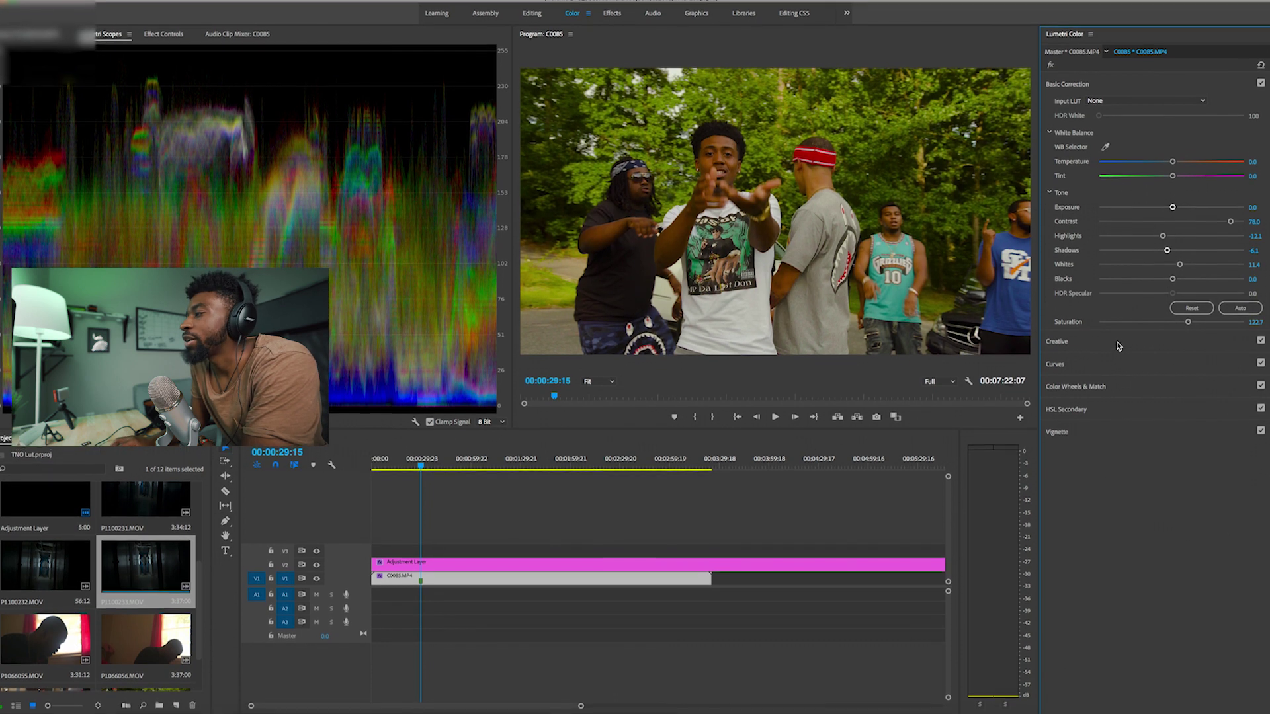
# Step: Tint the clip's shadows slightly toward blue with the Shadows color wheel
pyautogui.click(1132, 349)
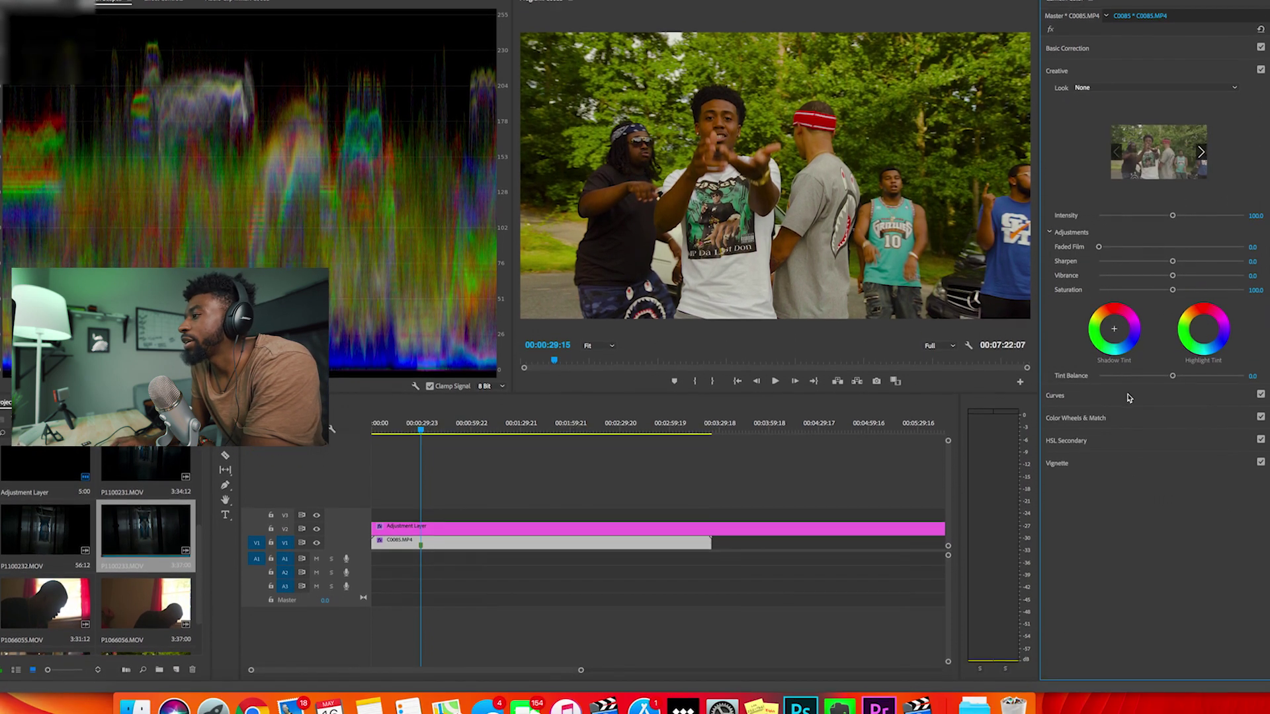
pyautogui.click(1057, 428)
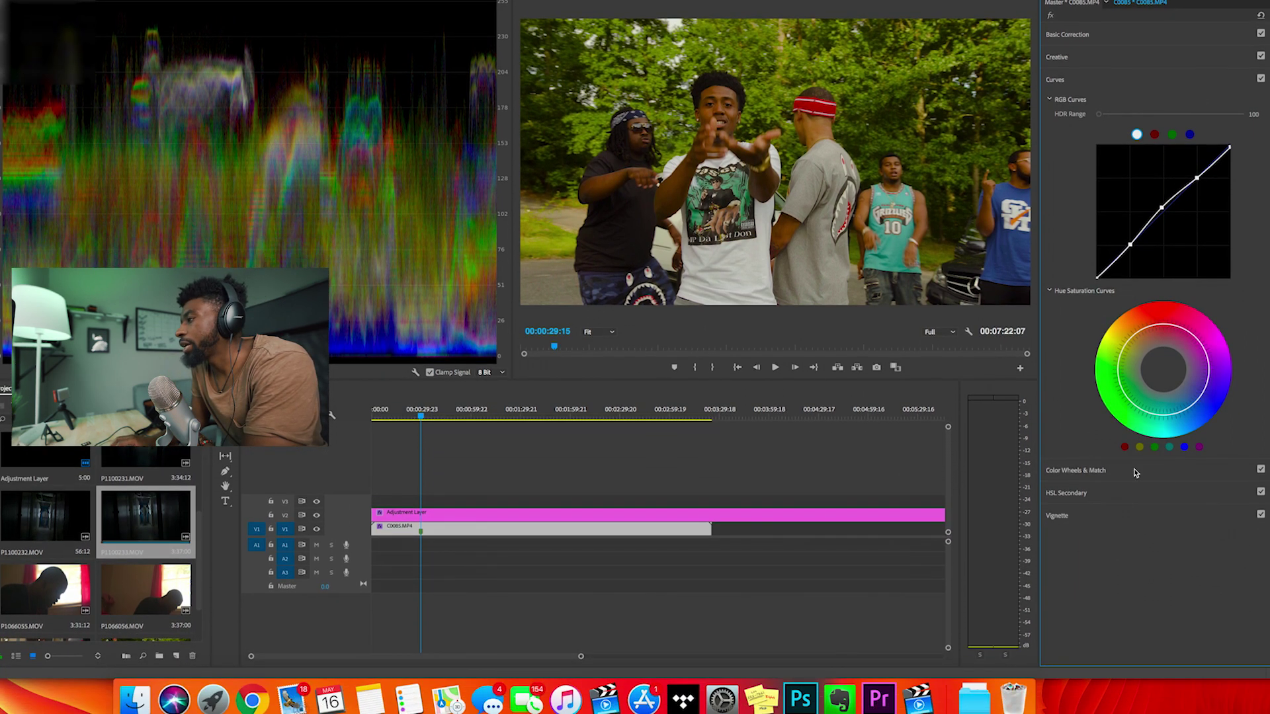
pyautogui.click(1137, 529)
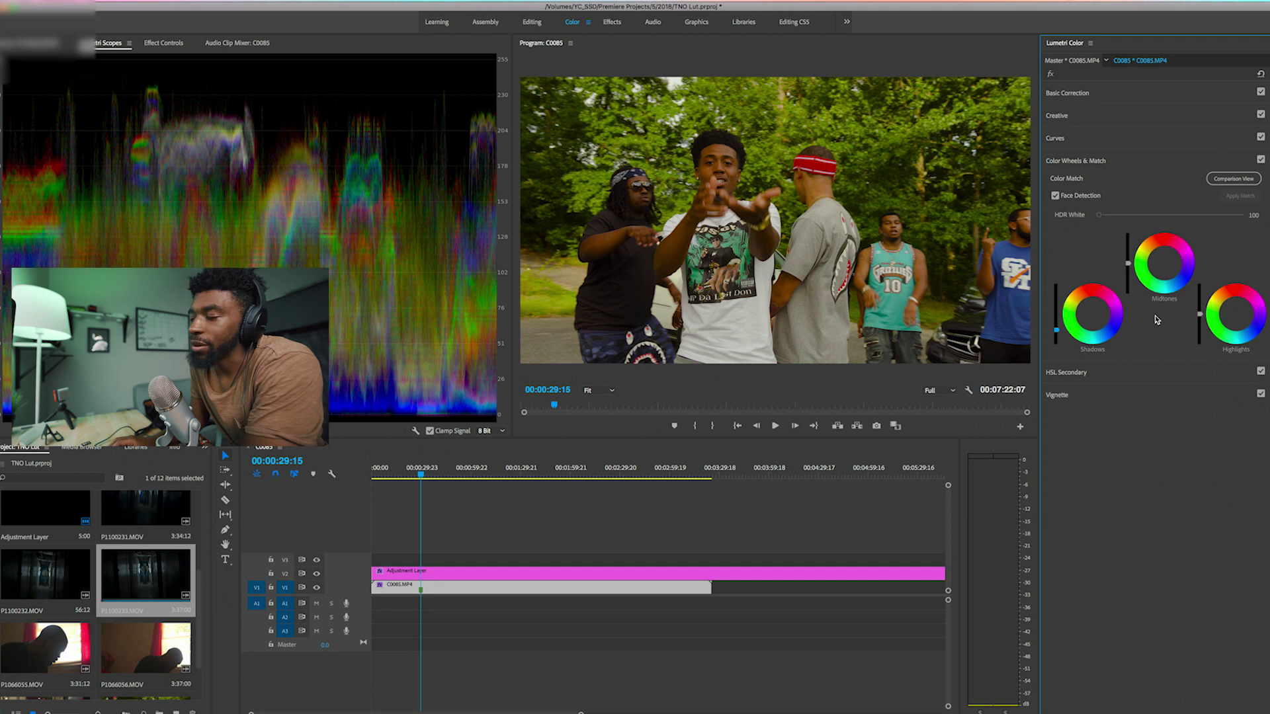
pyautogui.click(1094, 318)
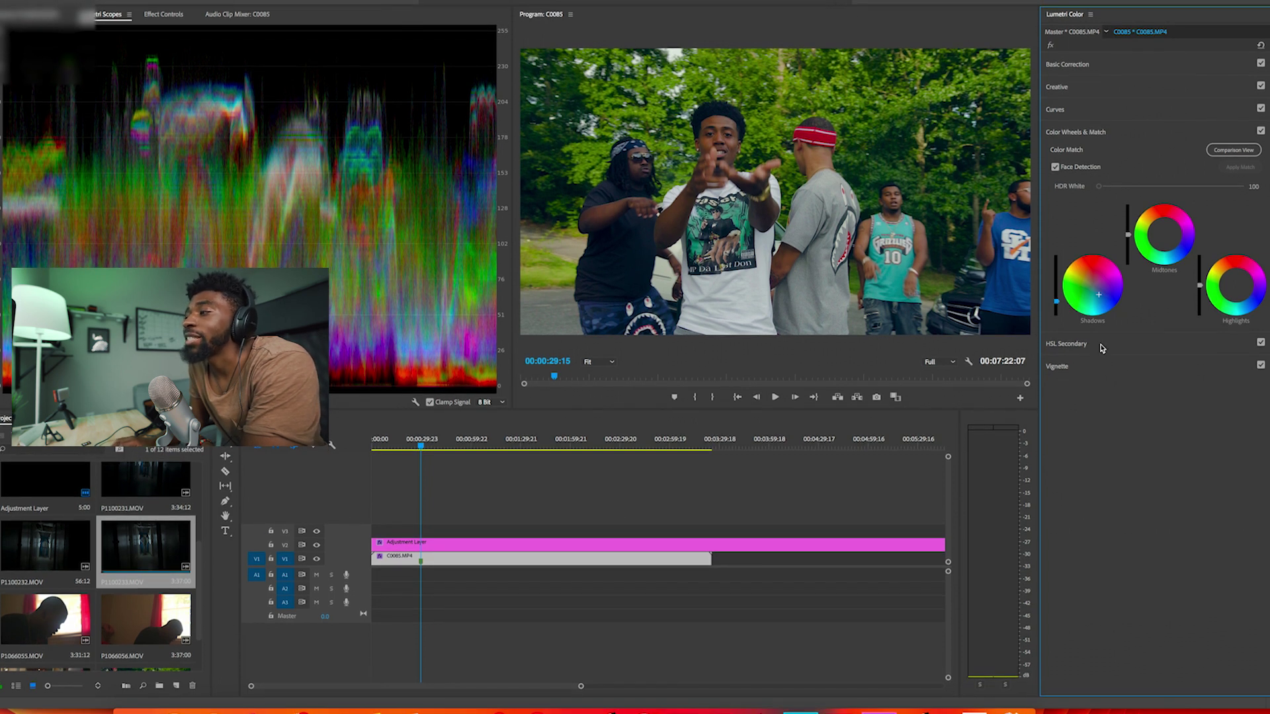
# Step: Build an HSL Secondary skin-tone key by adding color samples from the faces of the middle and left men
pyautogui.click(1101, 349)
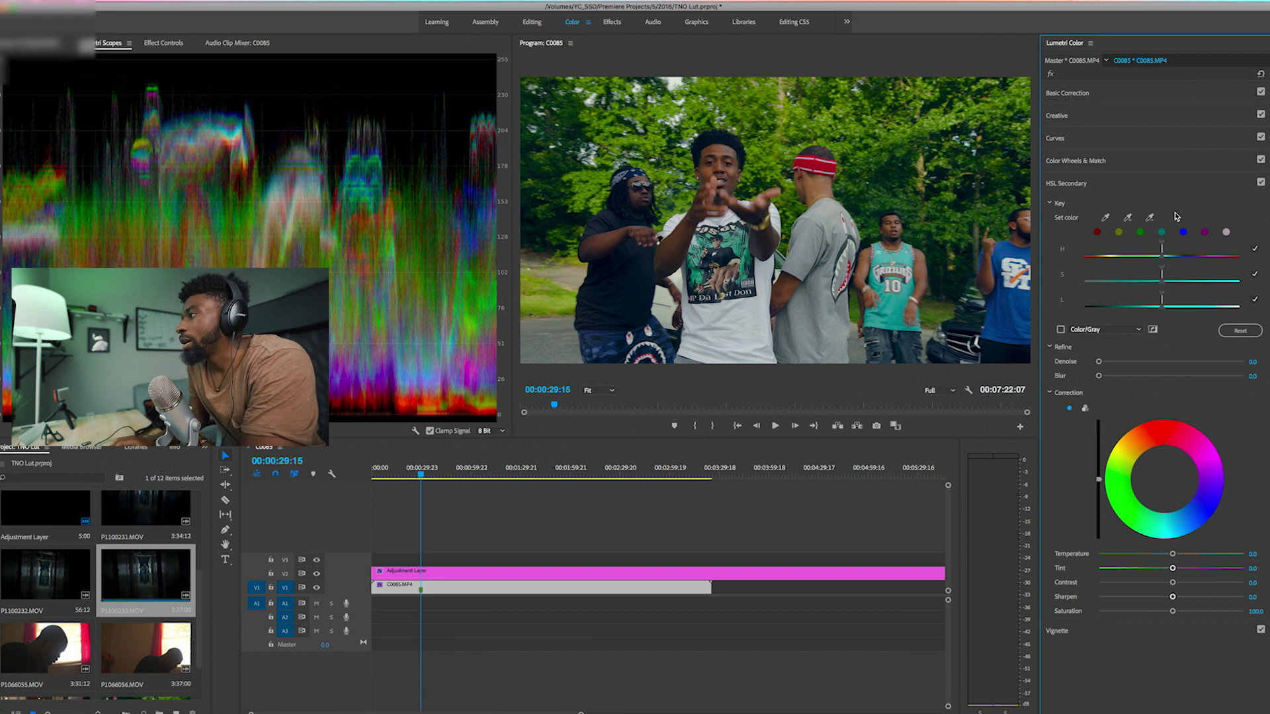
pyautogui.click(1129, 218)
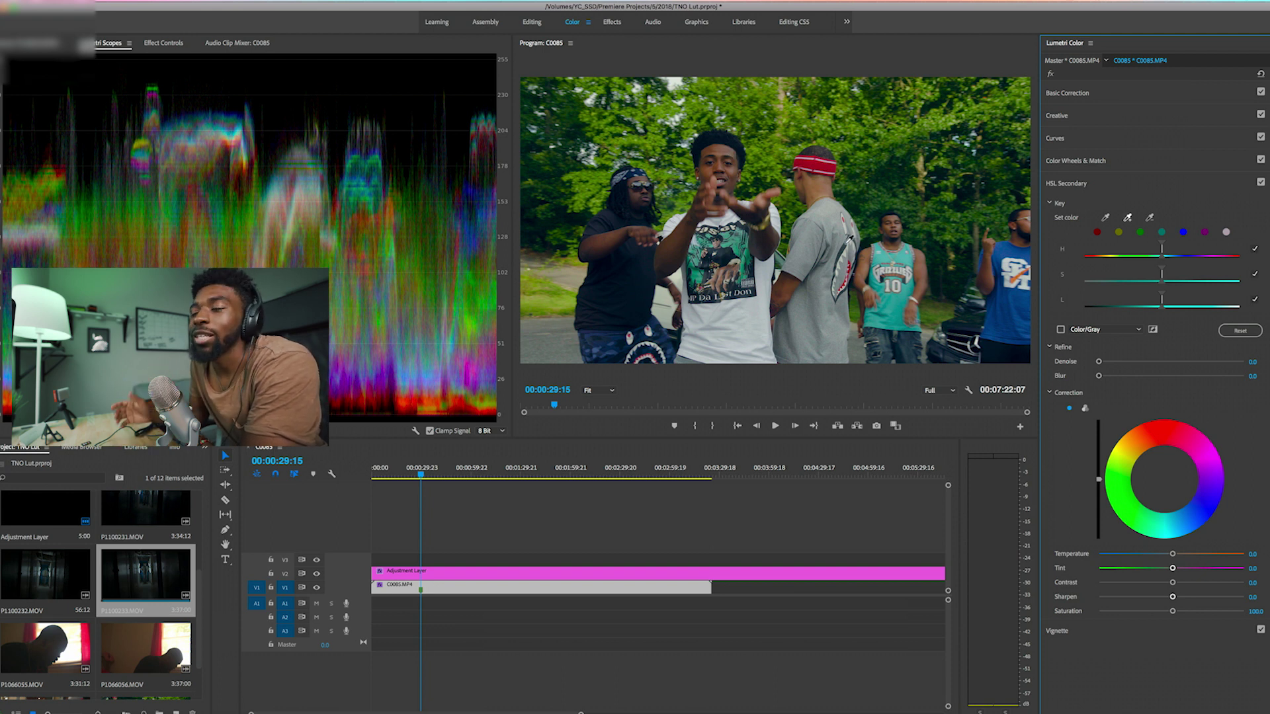
pyautogui.click(718, 147)
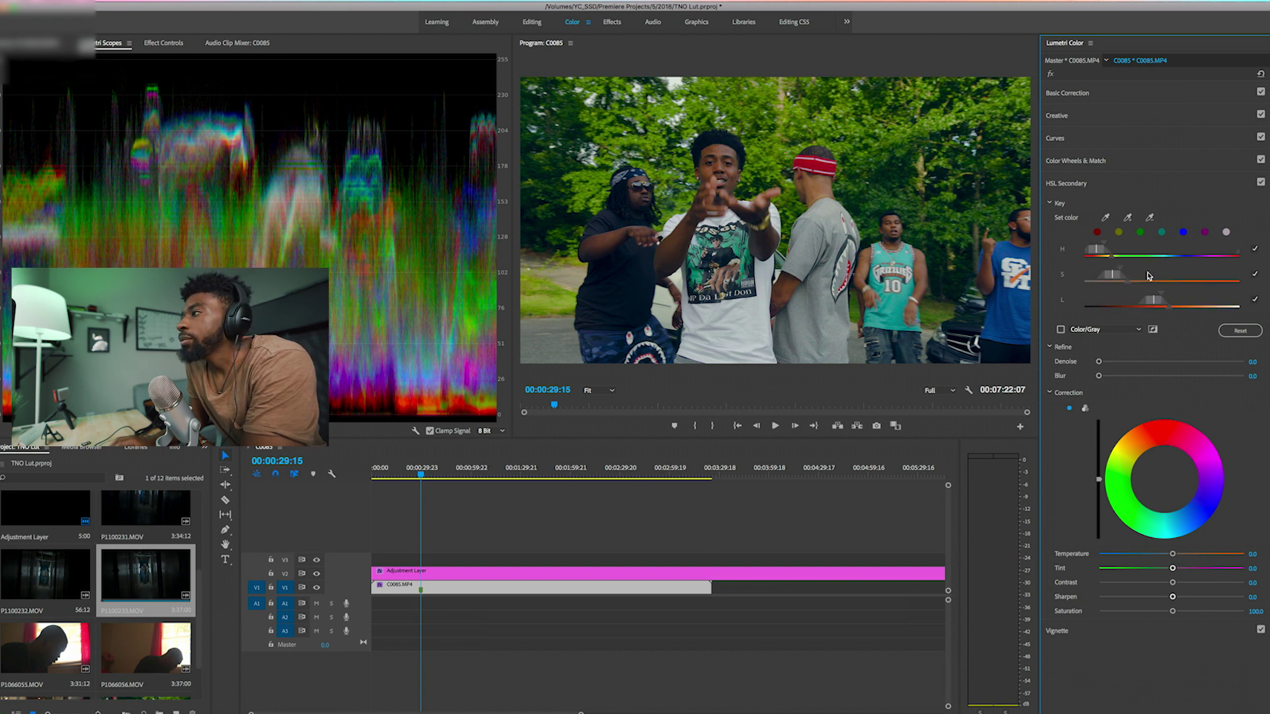
pyautogui.click(1131, 217)
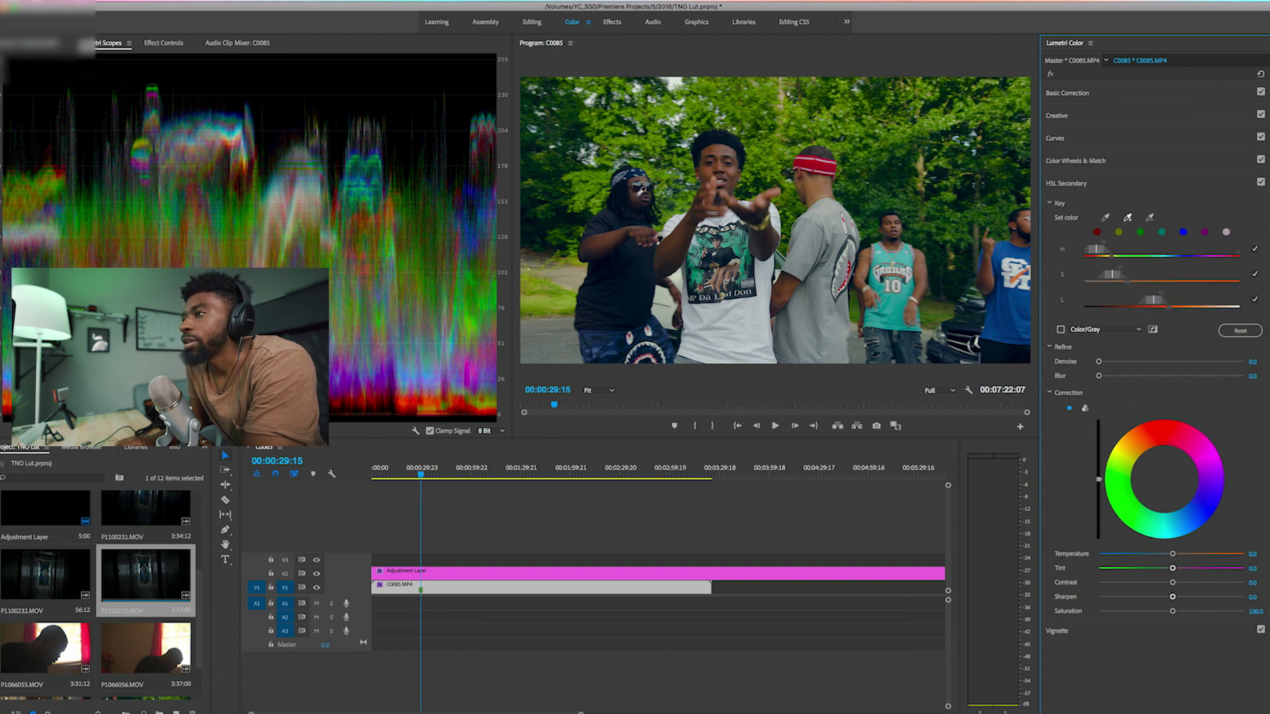
pyautogui.click(639, 197)
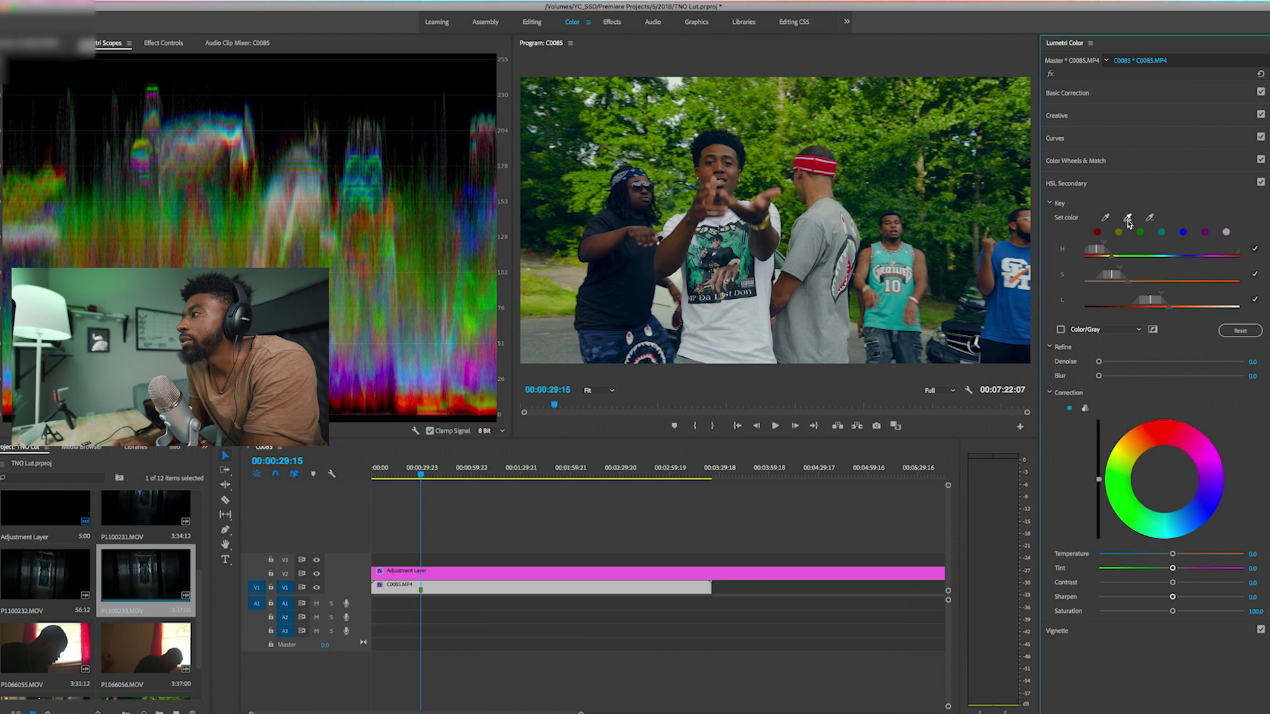
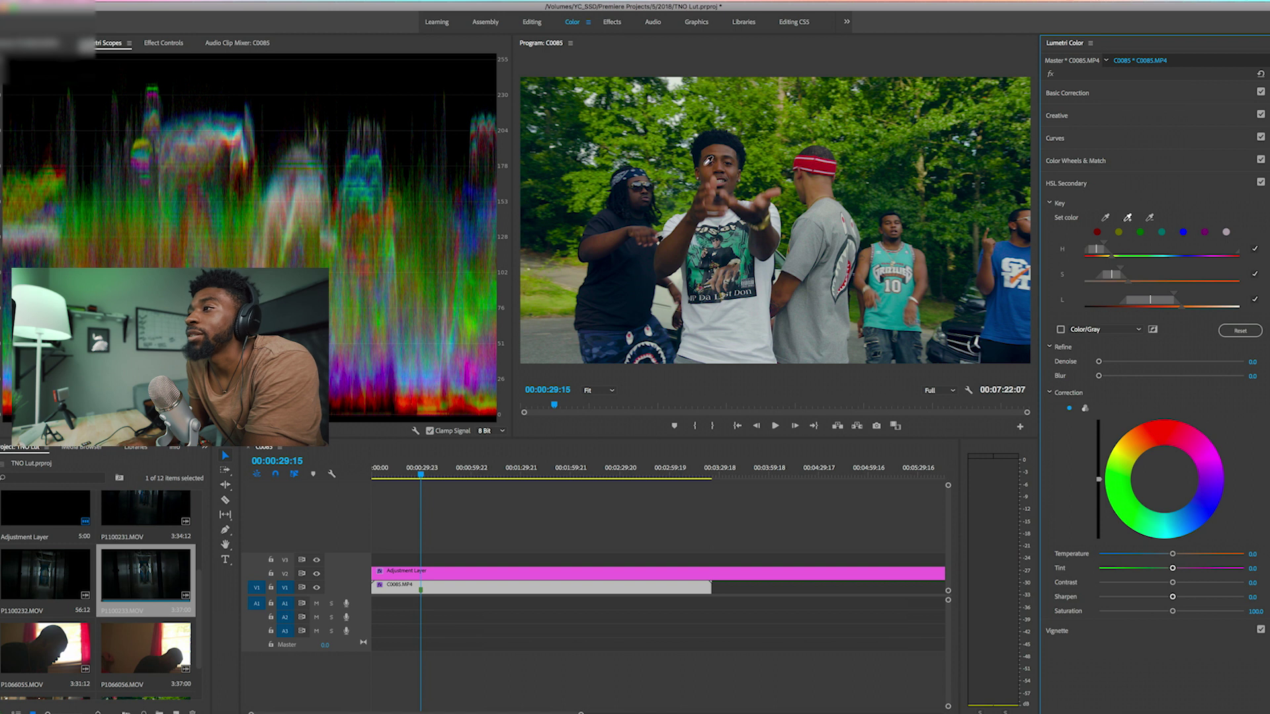
pyautogui.click(708, 151)
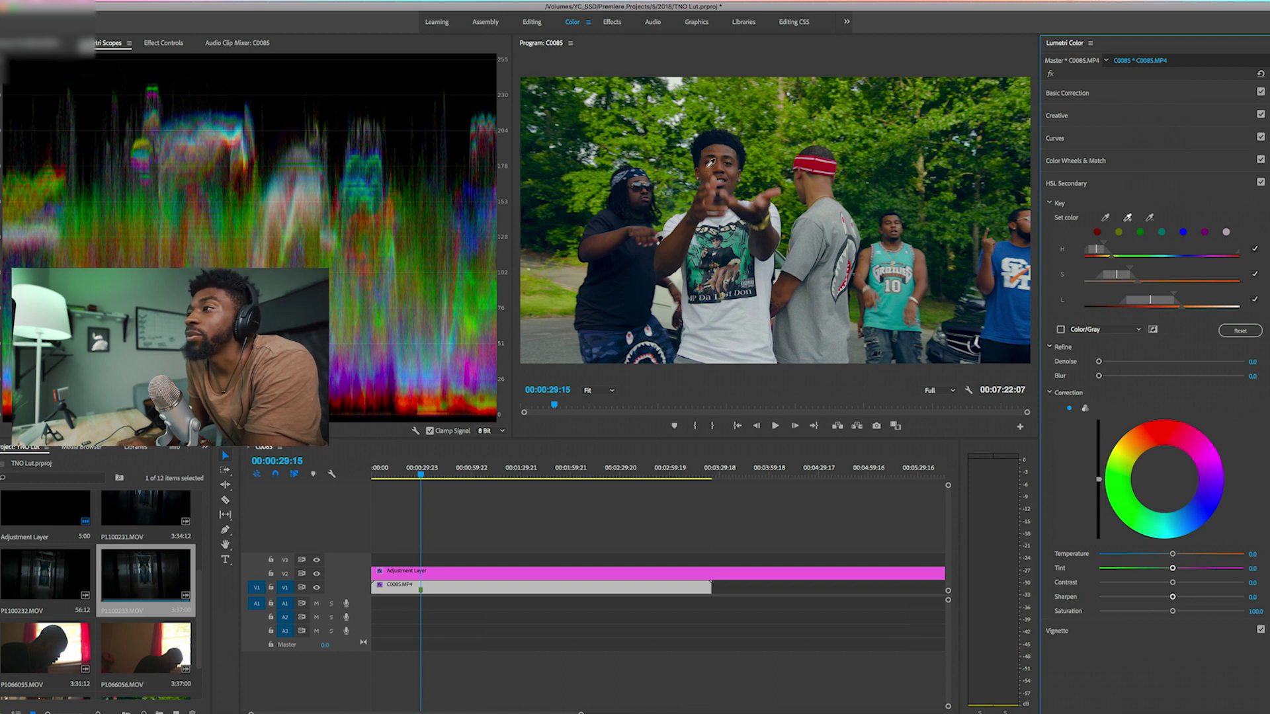
pyautogui.click(707, 164)
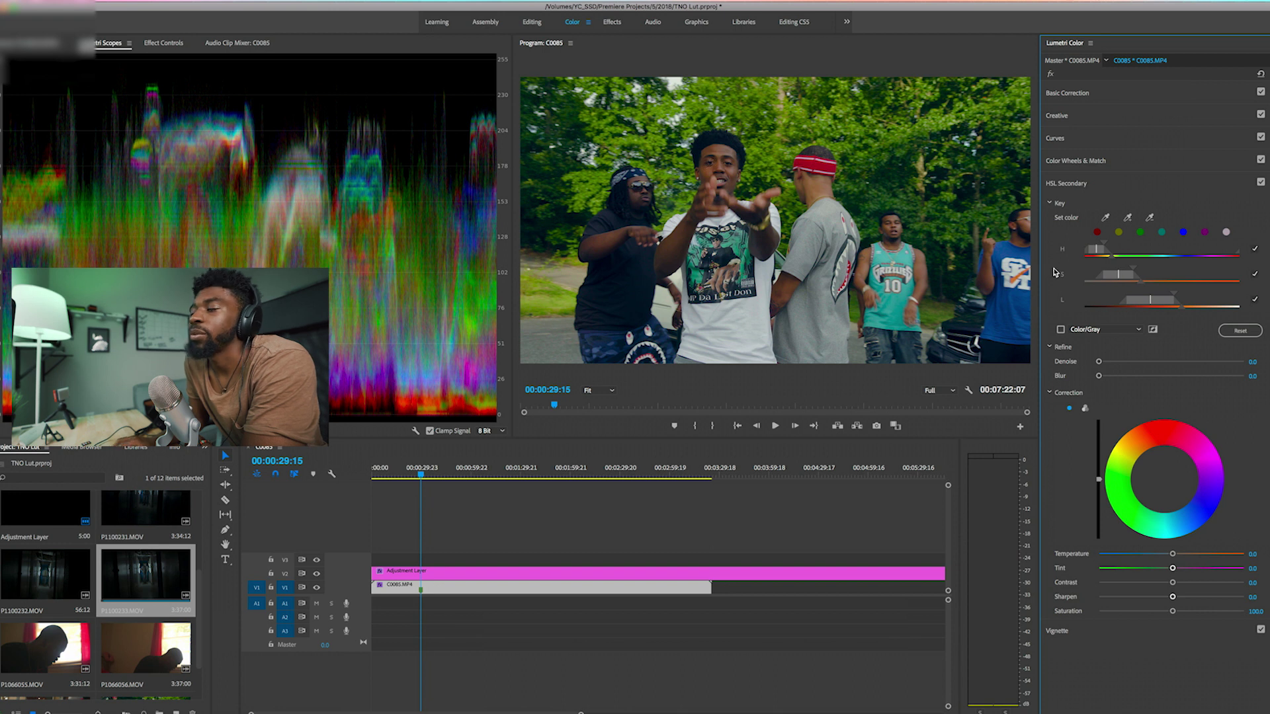
# Step: Preview the skin key with the Color/Gray mask and widen its luminance range on both sides
pyautogui.click(1061, 330)
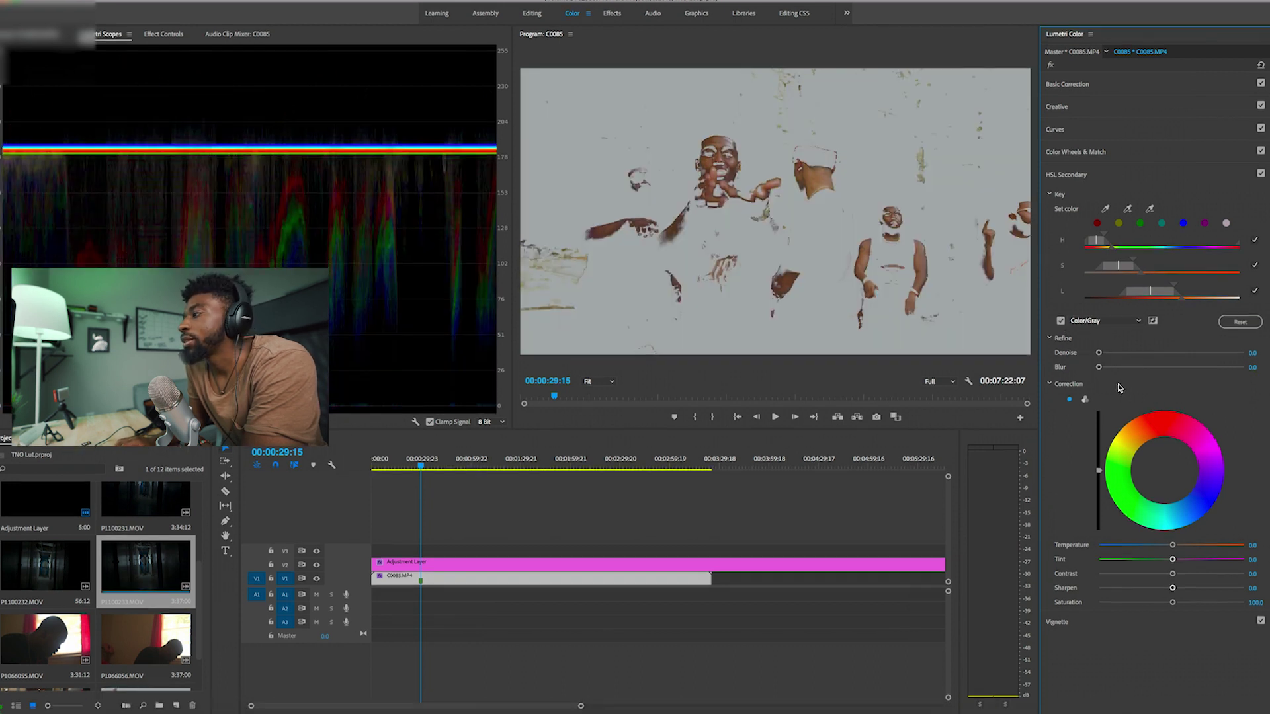
pyautogui.moveTo(1176, 295)
pyautogui.mouseDown()
pyautogui.moveTo(1222, 292)
pyautogui.moveTo(1201, 293)
pyautogui.mouseUp()
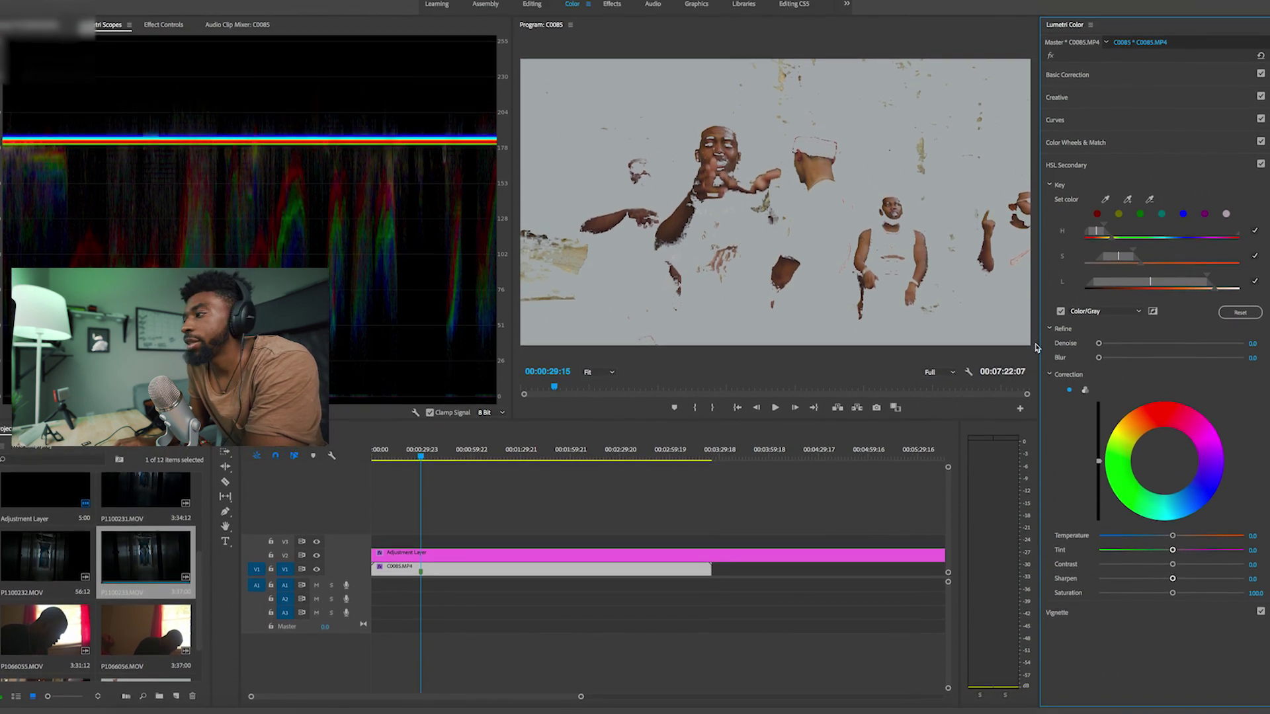
# Step: Refine the skin key with Denoise 13.3 and Blur 8.6, and turn off the Color/Gray mask preview
pyautogui.moveTo(1099, 336); pyautogui.dragTo(1117, 354)
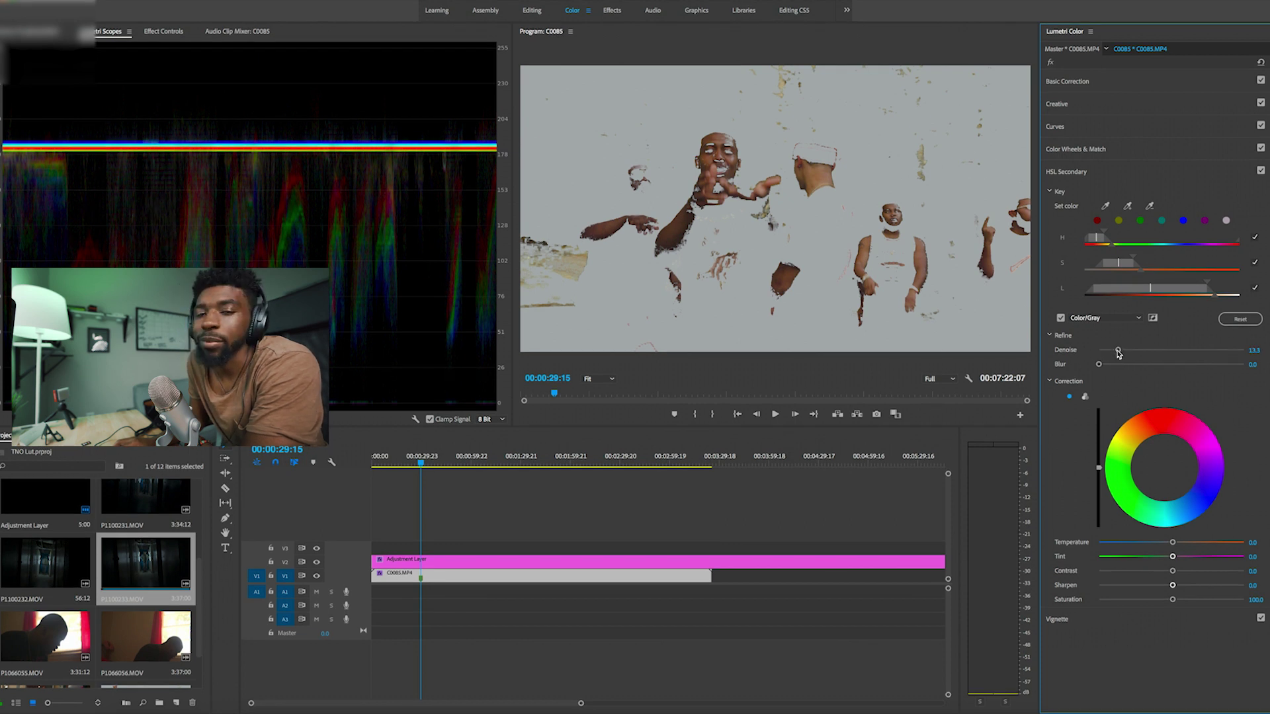
pyautogui.moveTo(1103, 358); pyautogui.dragTo(1063, 359)
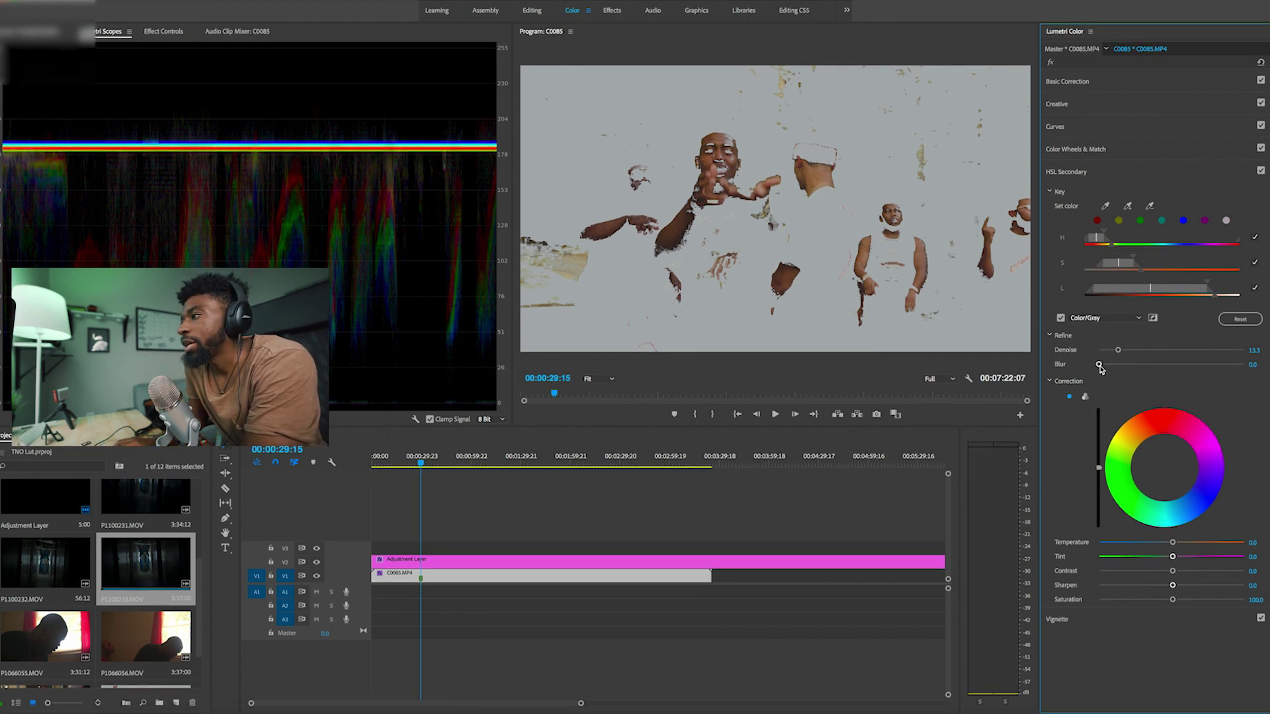
pyautogui.moveTo(1113, 365); pyautogui.dragTo(1134, 368)
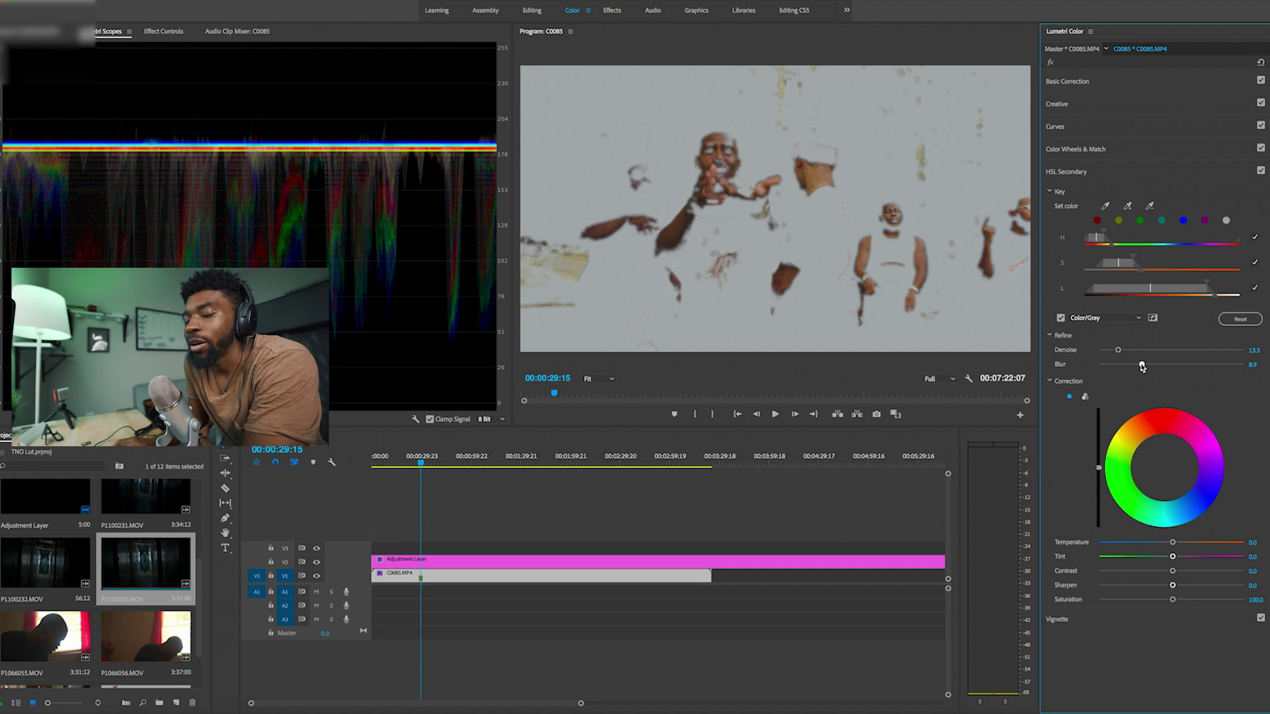
pyautogui.moveTo(1142, 367); pyautogui.dragTo(1137, 368)
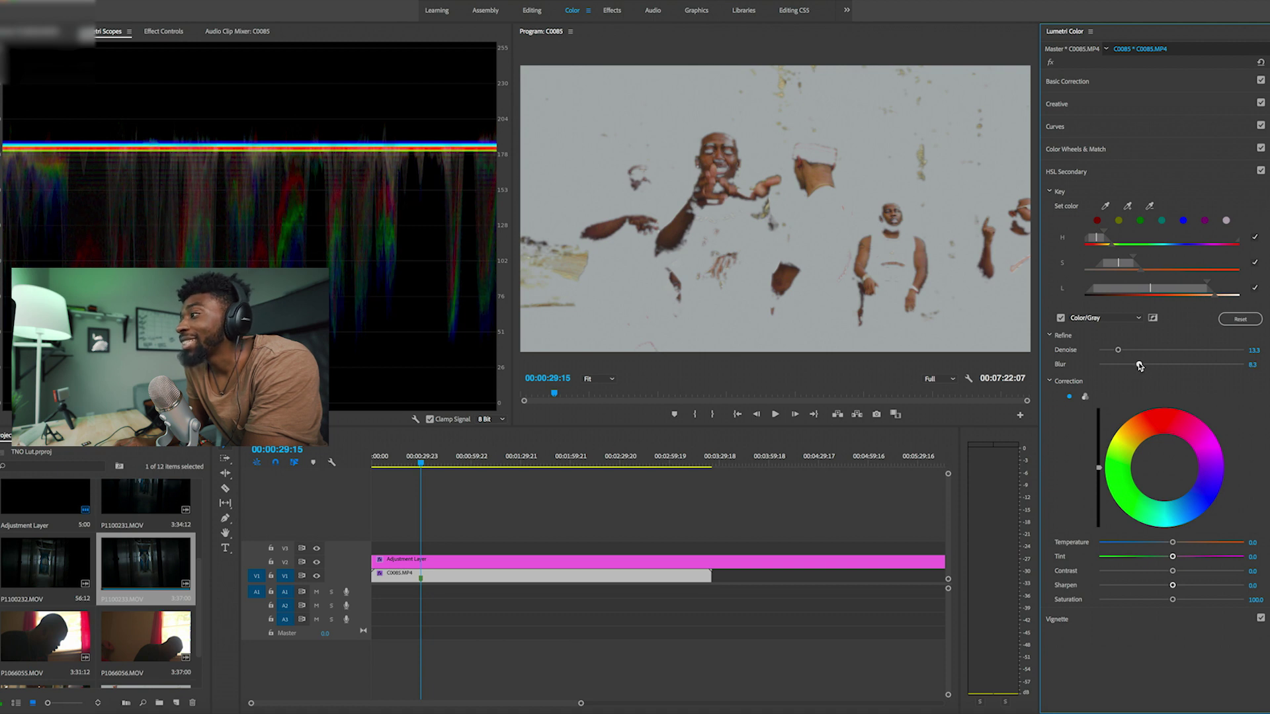
pyautogui.click(1061, 329)
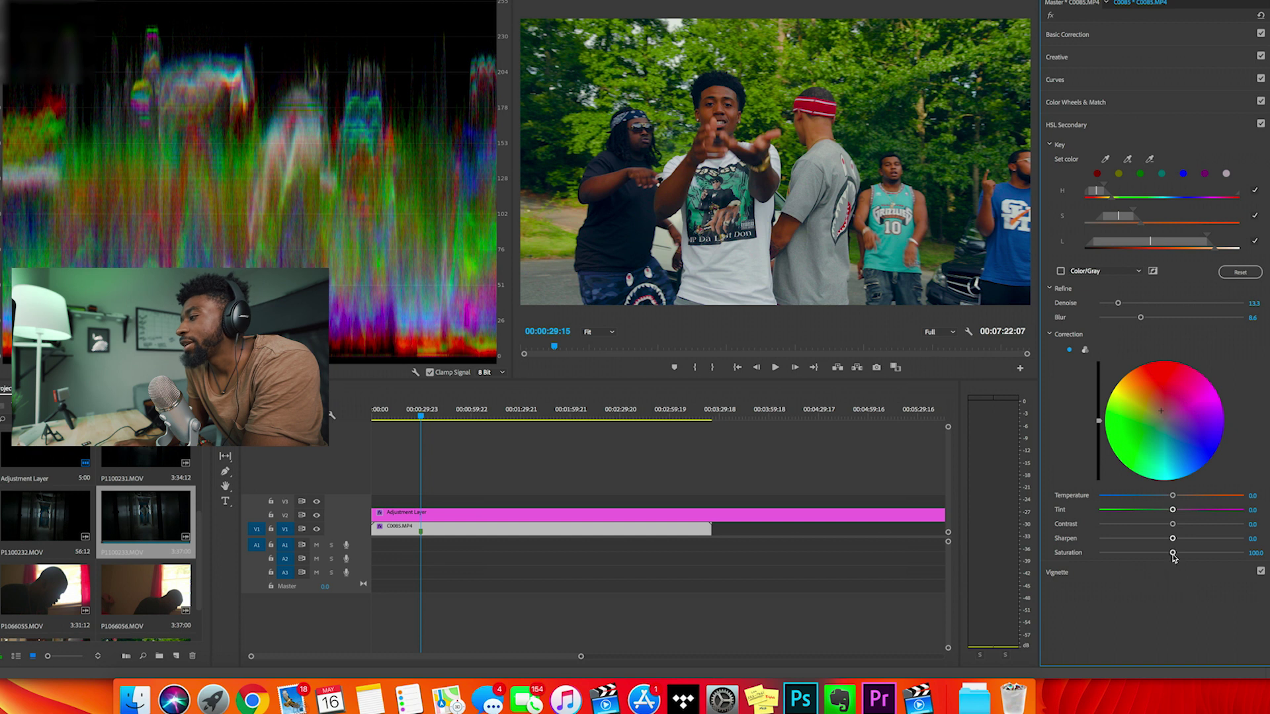
# Step: Reduce the saturation of the keyed skin tones to 90.9 in the HSL Secondary correction
pyautogui.moveTo(1173, 556); pyautogui.dragTo(1164, 556)
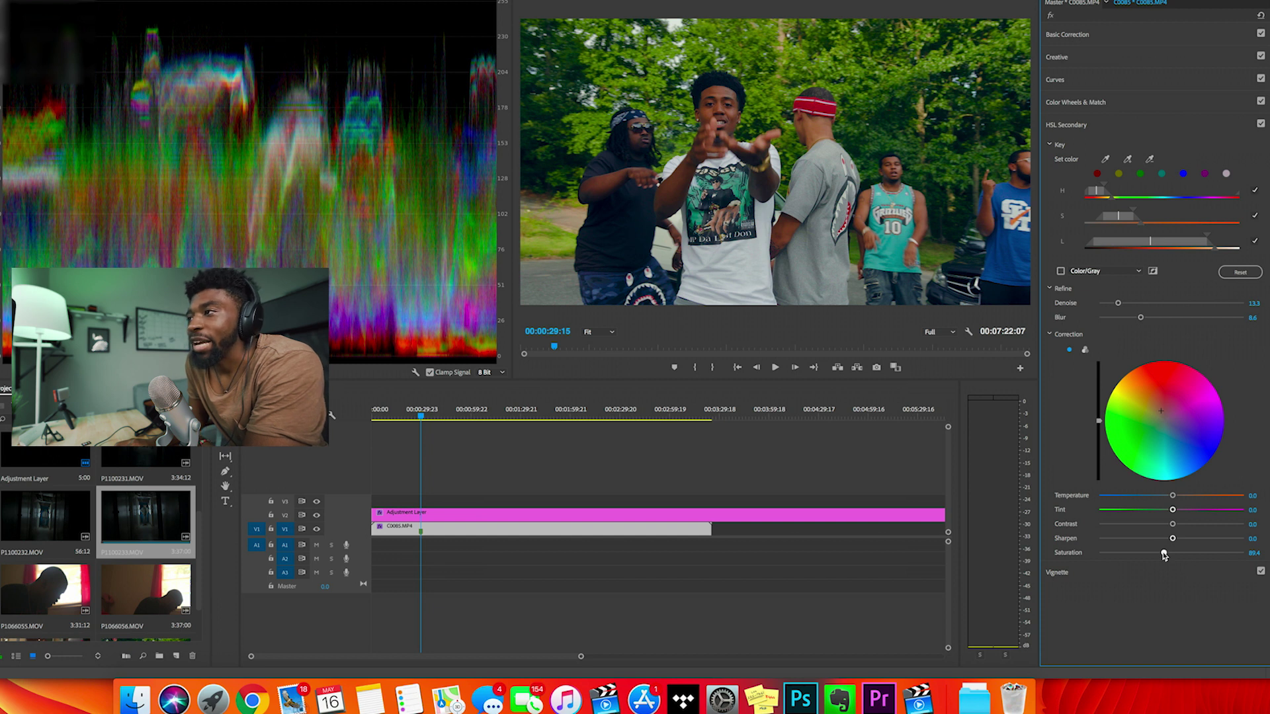
pyautogui.moveTo(1163, 556); pyautogui.dragTo(1165, 556)
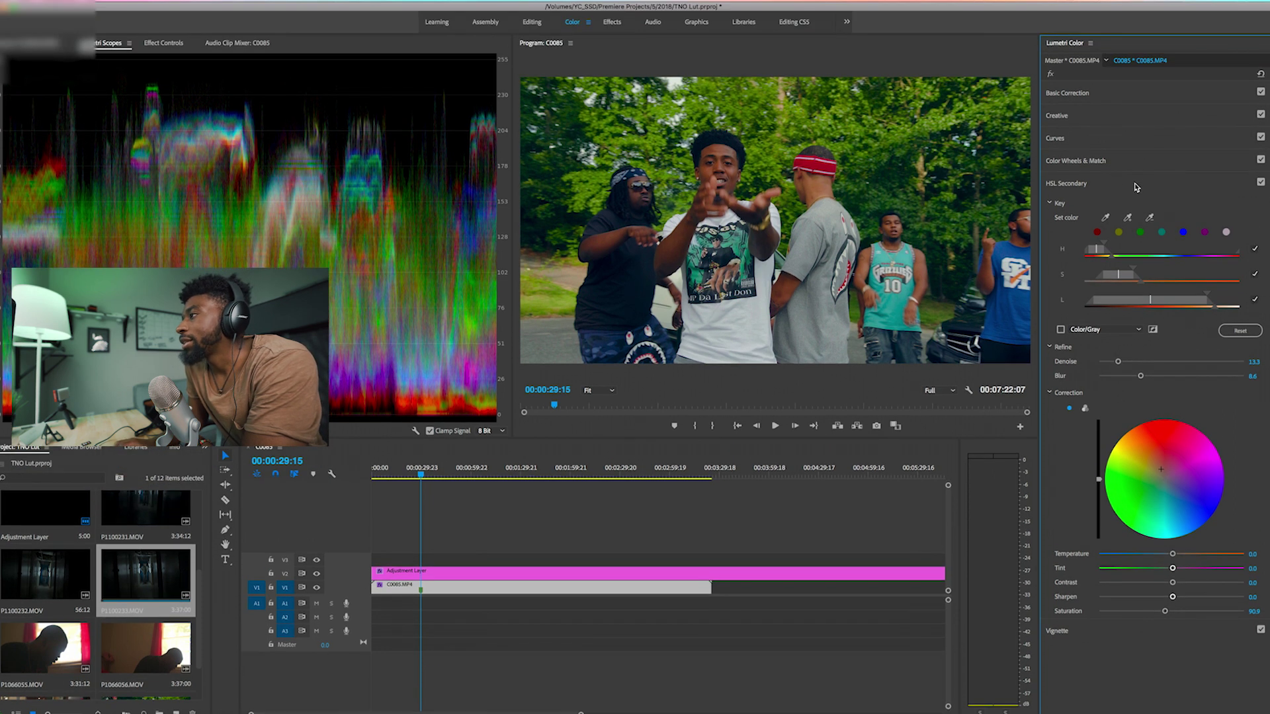
pyautogui.click(1117, 163)
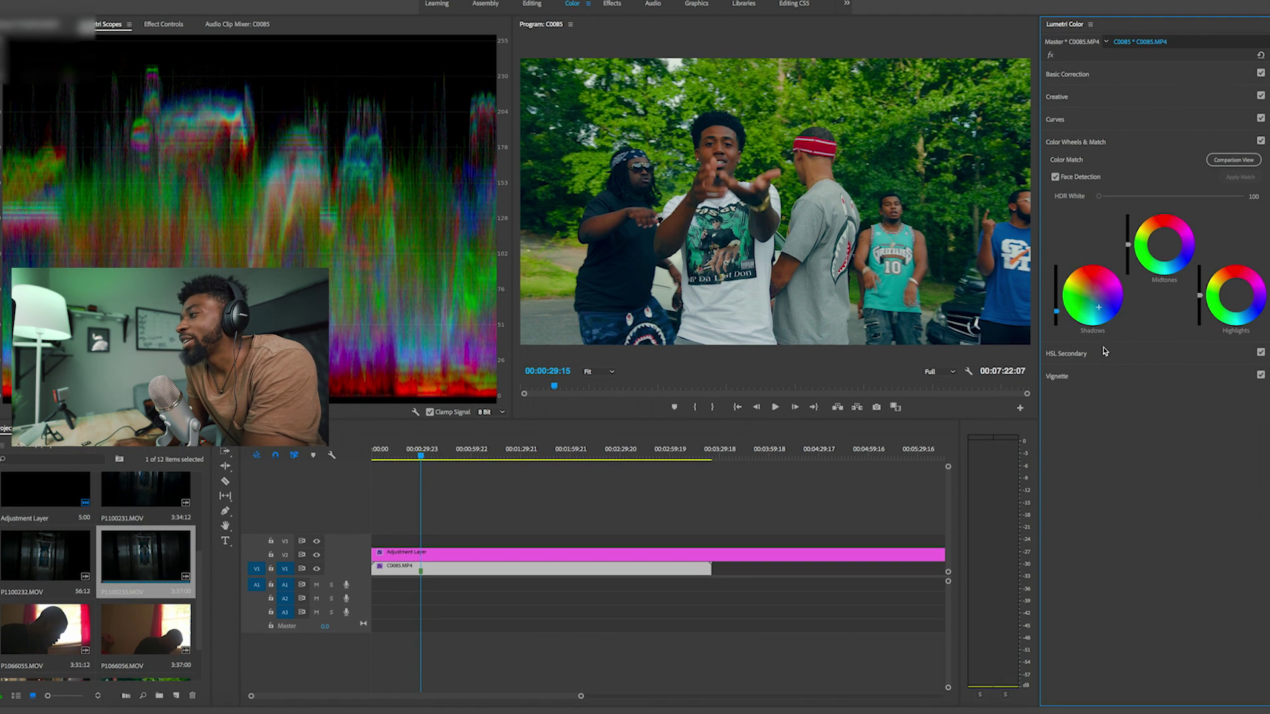
pyautogui.click(1108, 371)
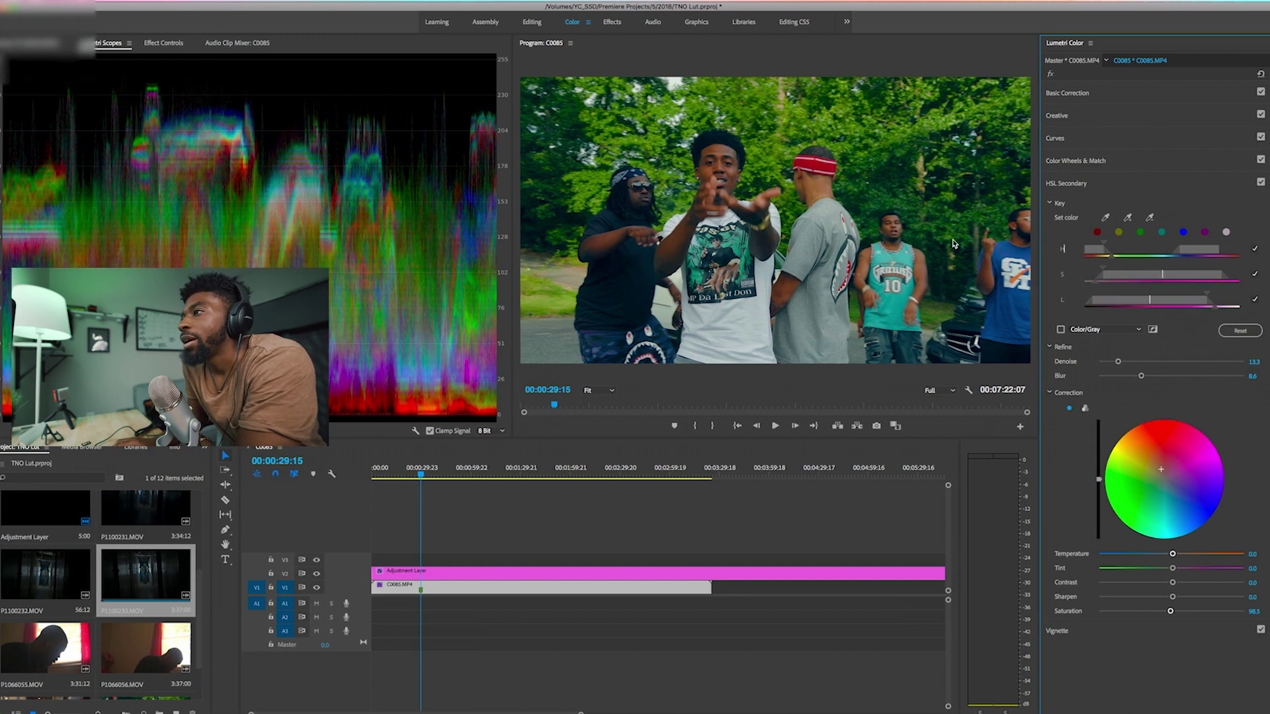
# Step: Add another skin sample from the middle man to the key, and warm the keyed tones toward orange with saturation 87.9
pyautogui.click(1127, 217)
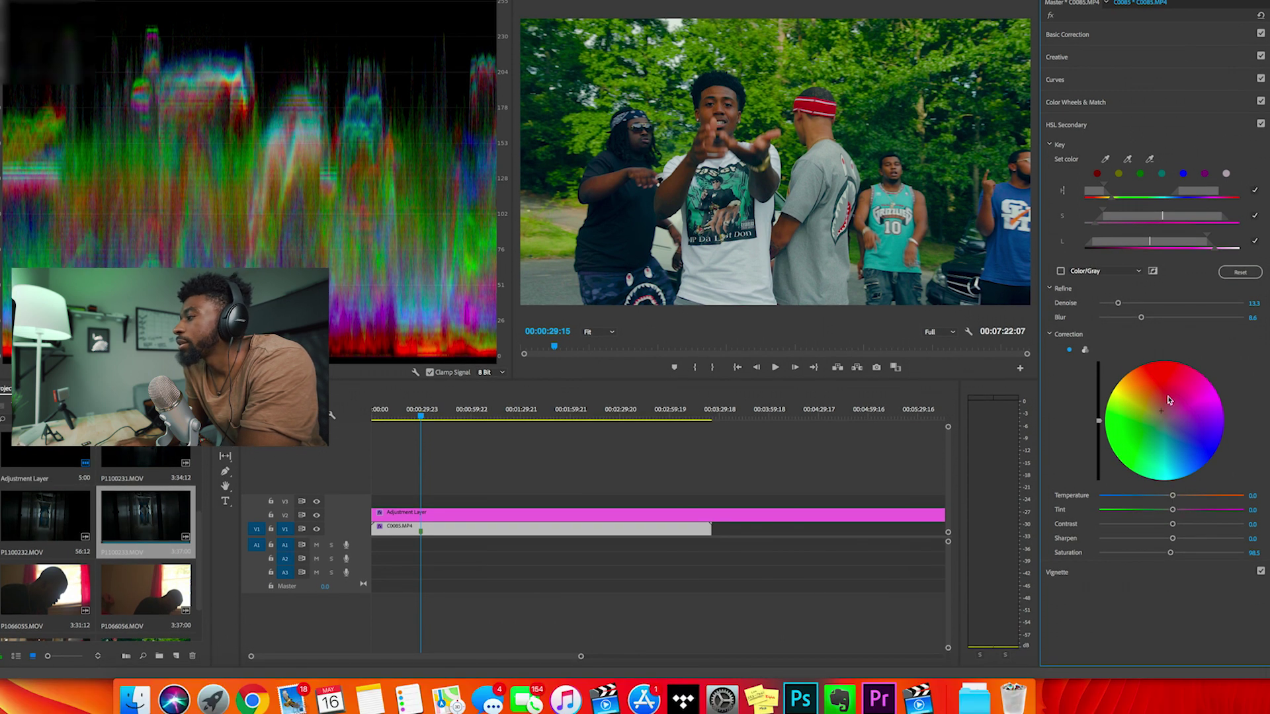
pyautogui.moveTo(1161, 411); pyautogui.dragTo(1159, 405)
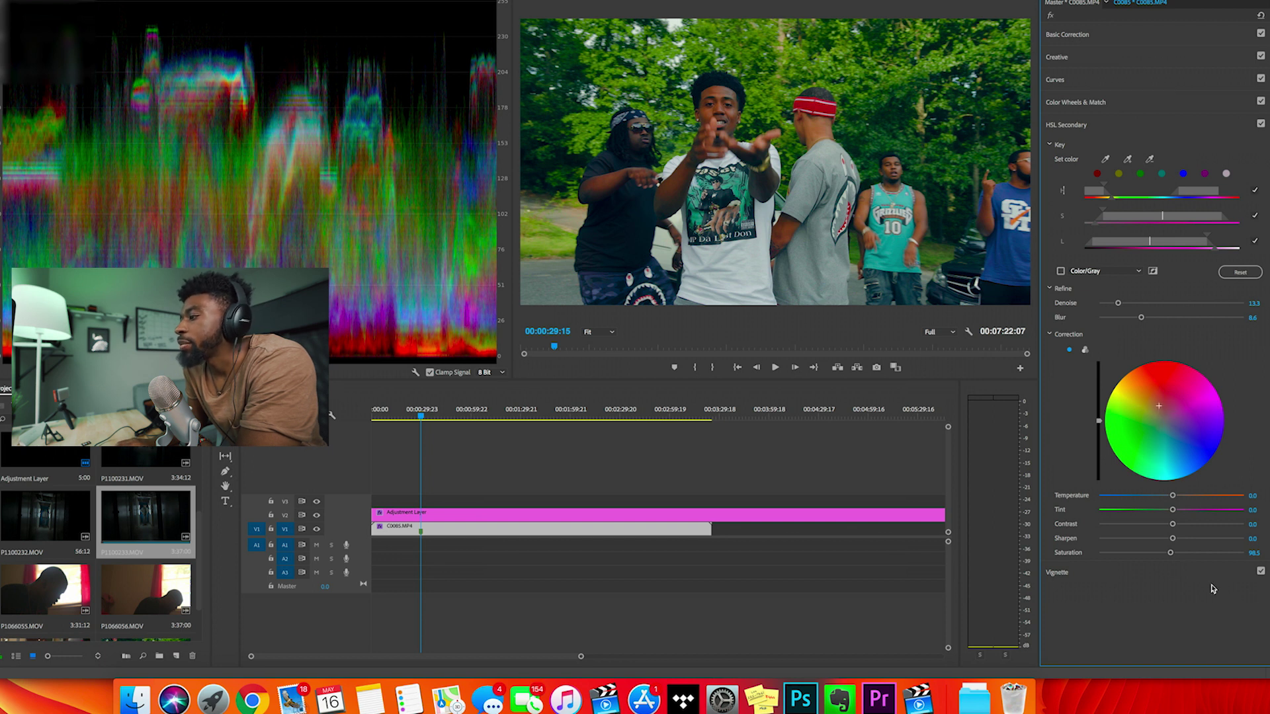
pyautogui.moveTo(1171, 556); pyautogui.dragTo(1168, 554)
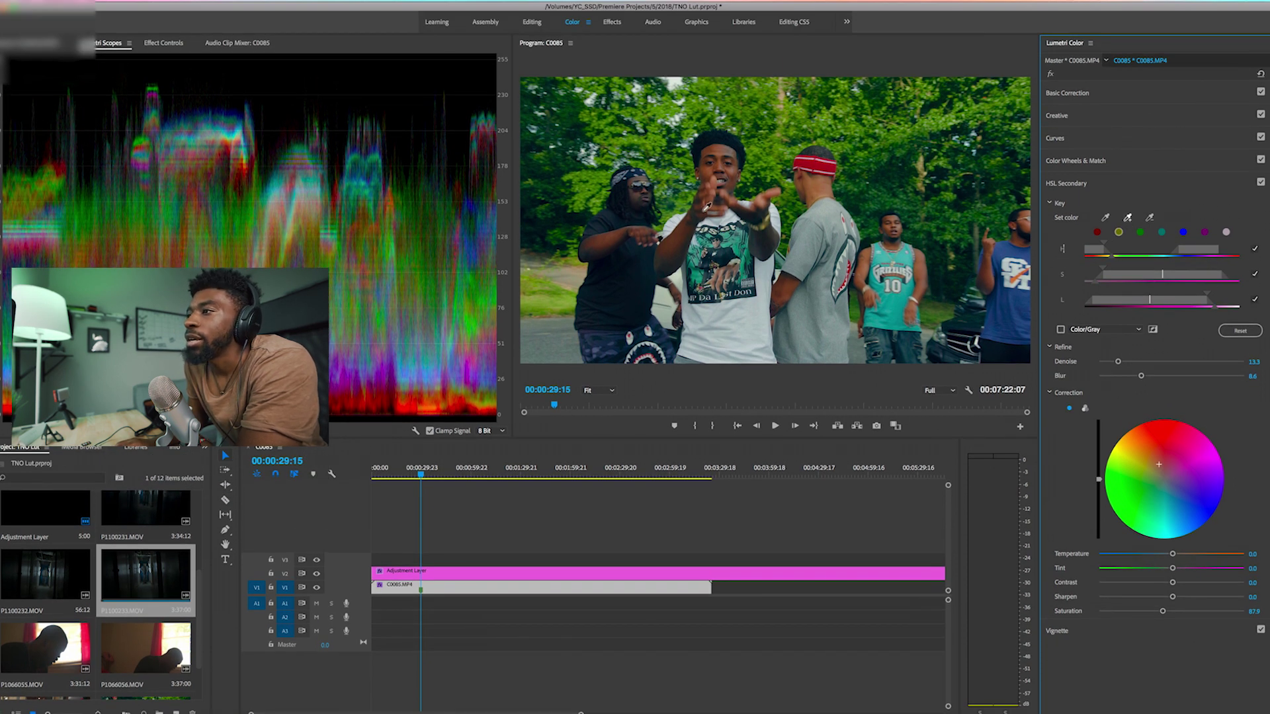
pyautogui.click(688, 242)
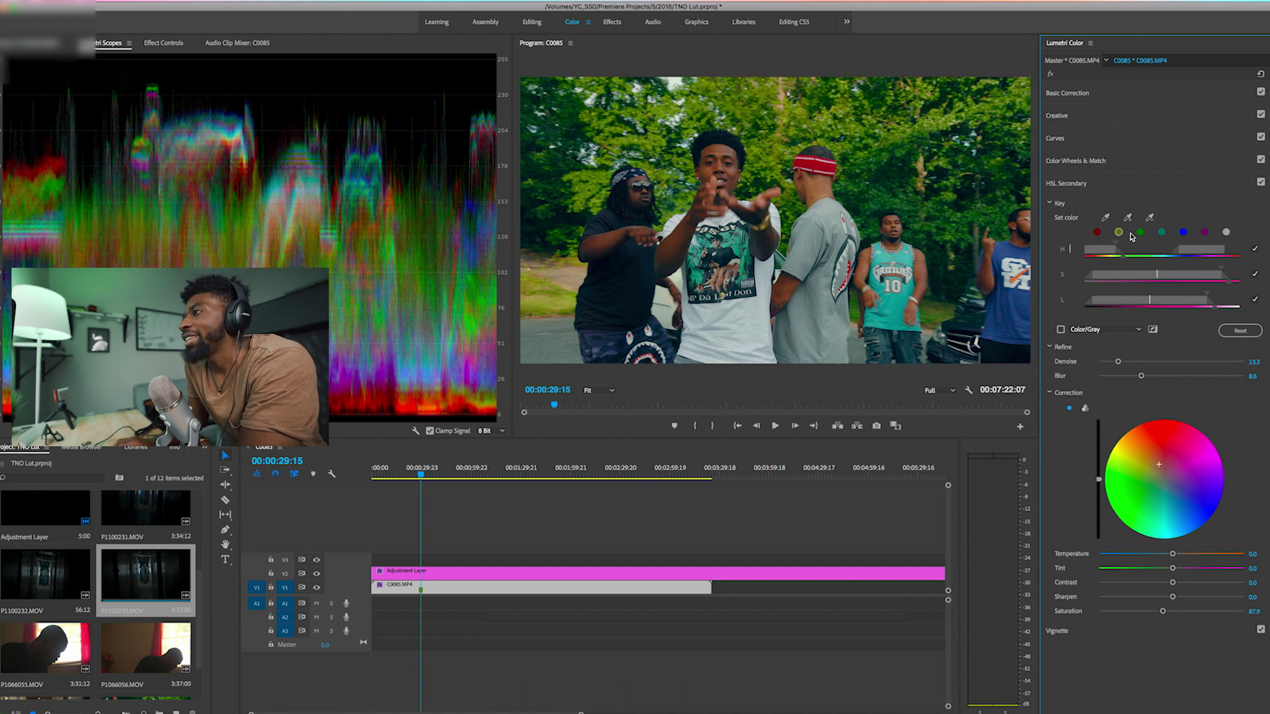
# Step: Add control points around the whole Hue Saturation curve, including the red and blue hue ranges
pyautogui.click(1124, 161)
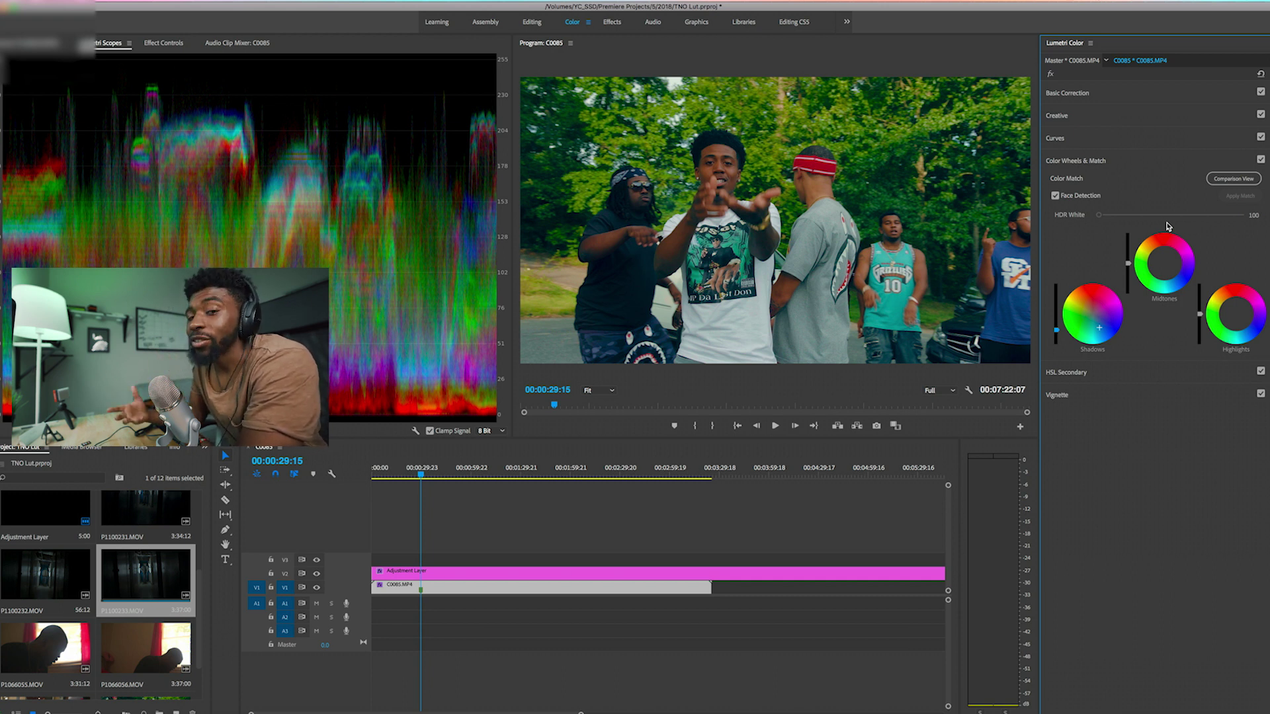
pyautogui.press('cmd+s')
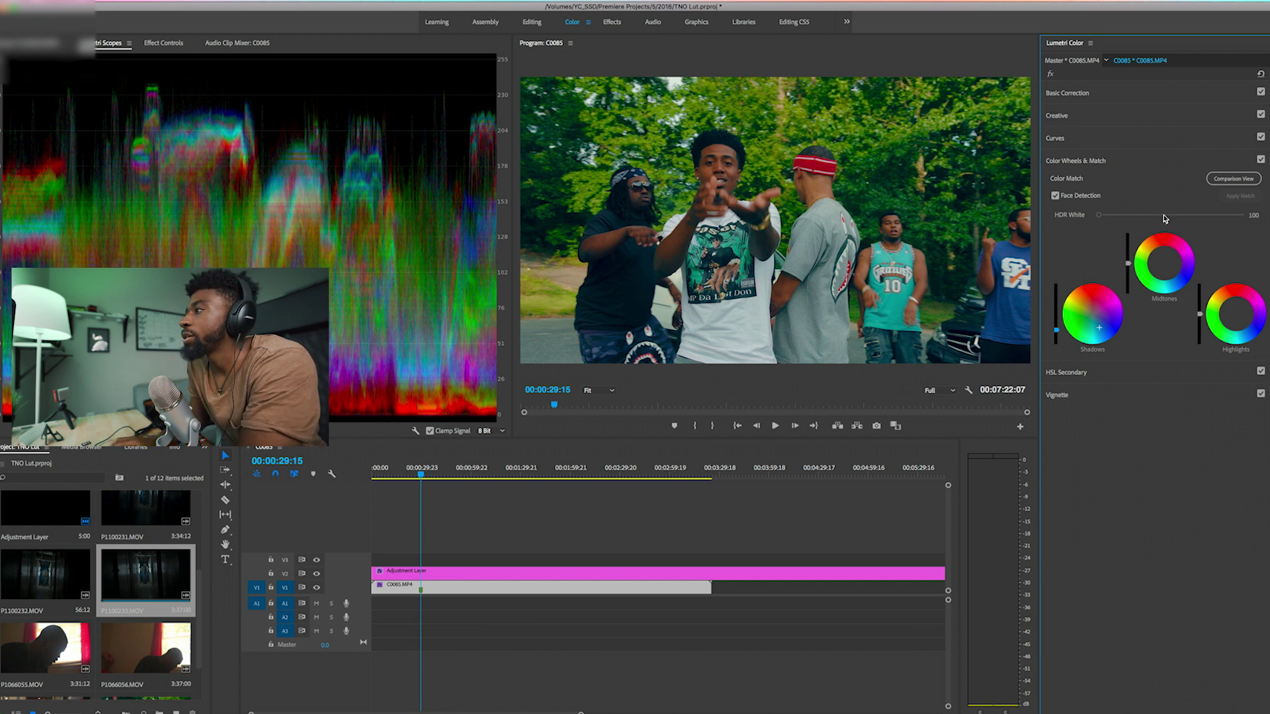
pyautogui.click(1124, 139)
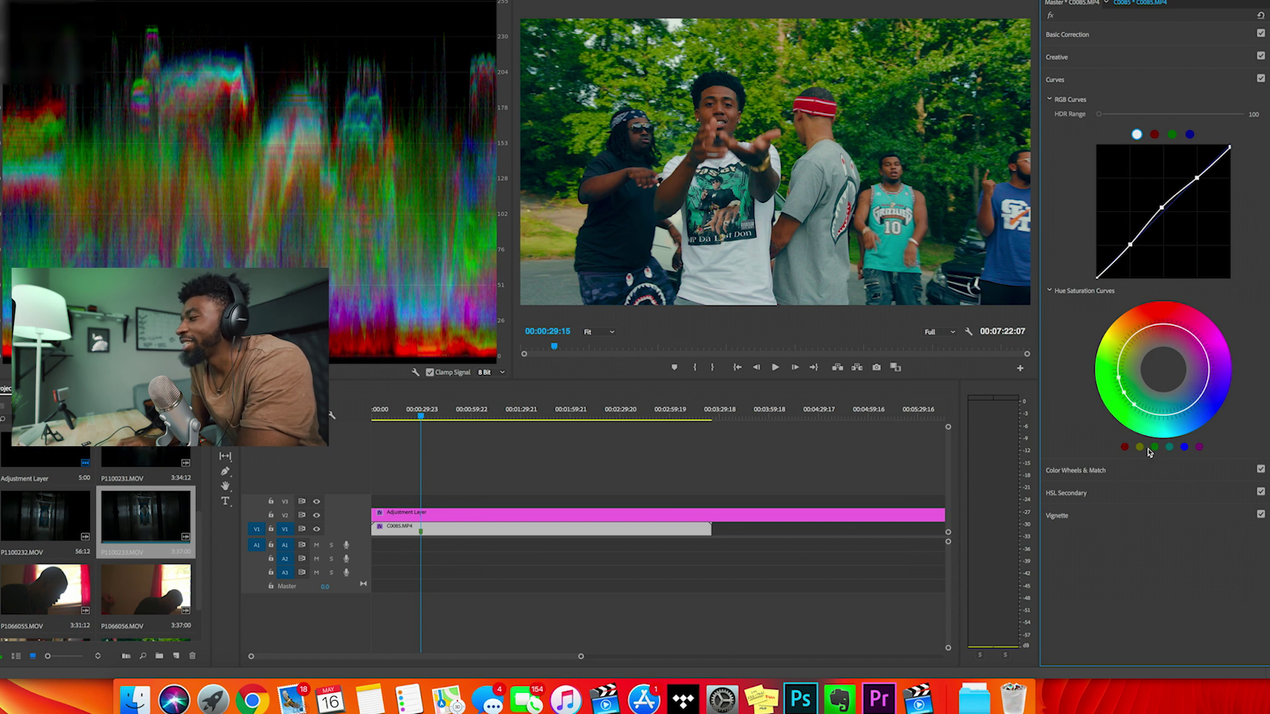
pyautogui.click(1124, 447)
pyautogui.click(1184, 447)
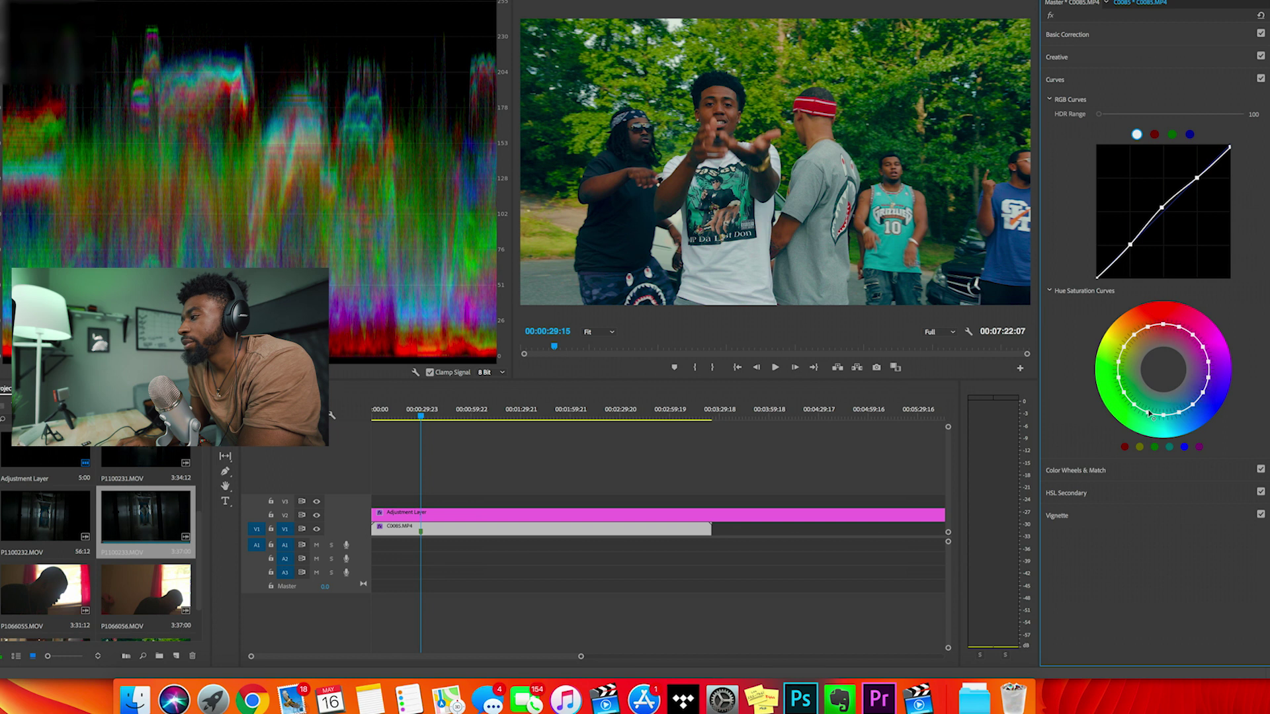
# Step: Pull the green and yellow points of the Hue Saturation curve inward to desaturate the foliage
pyautogui.moveTo(1149, 416); pyautogui.dragTo(1134, 386)
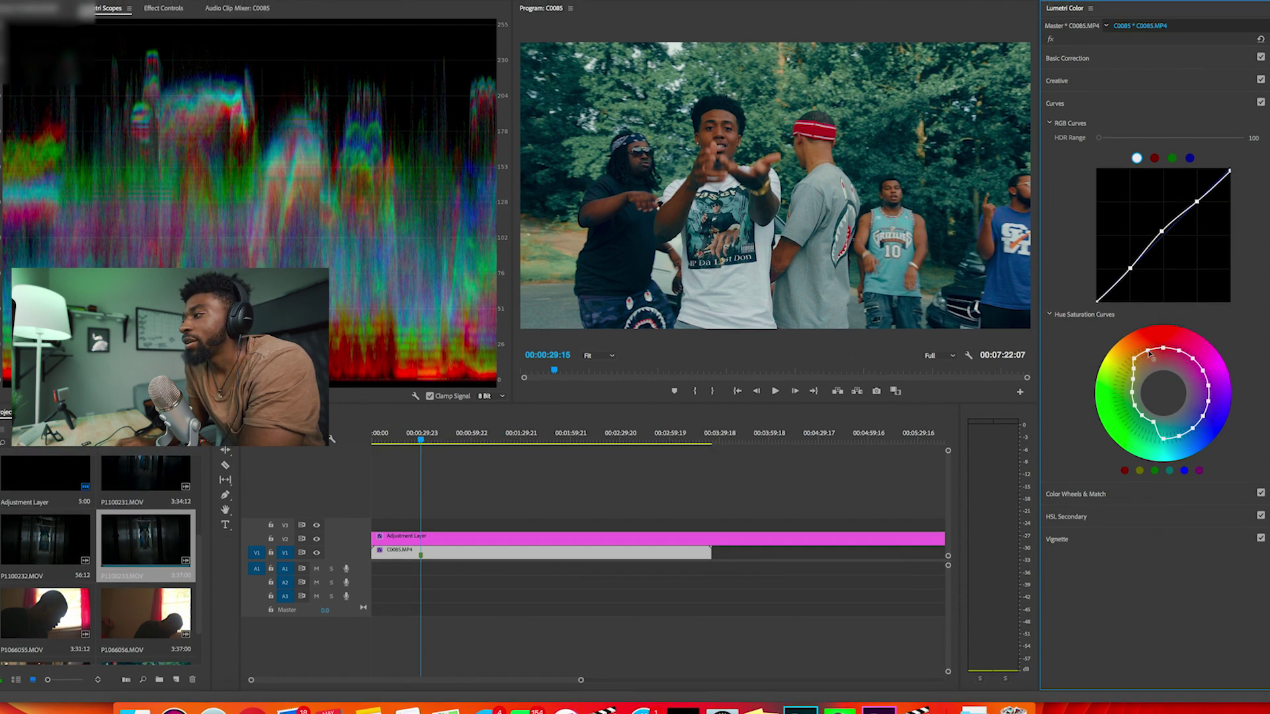
pyautogui.moveTo(1149, 355); pyautogui.dragTo(1152, 361)
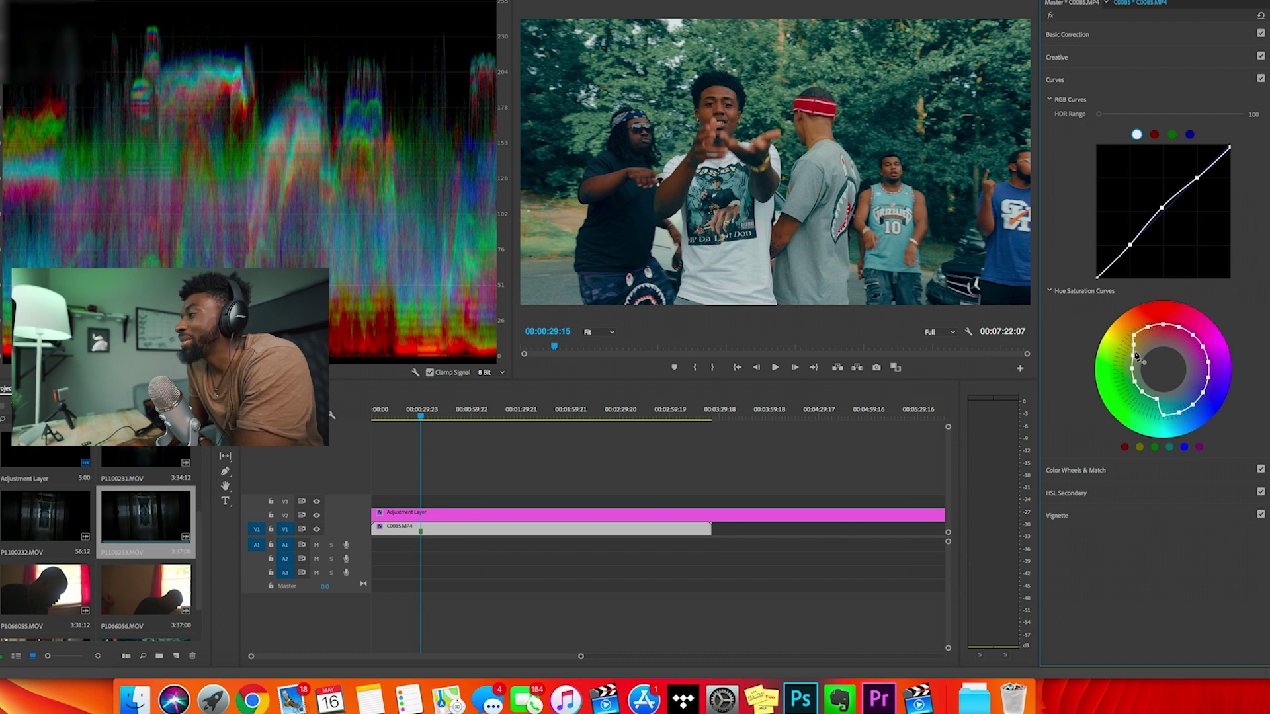
pyautogui.moveTo(1138, 358); pyautogui.dragTo(1145, 383)
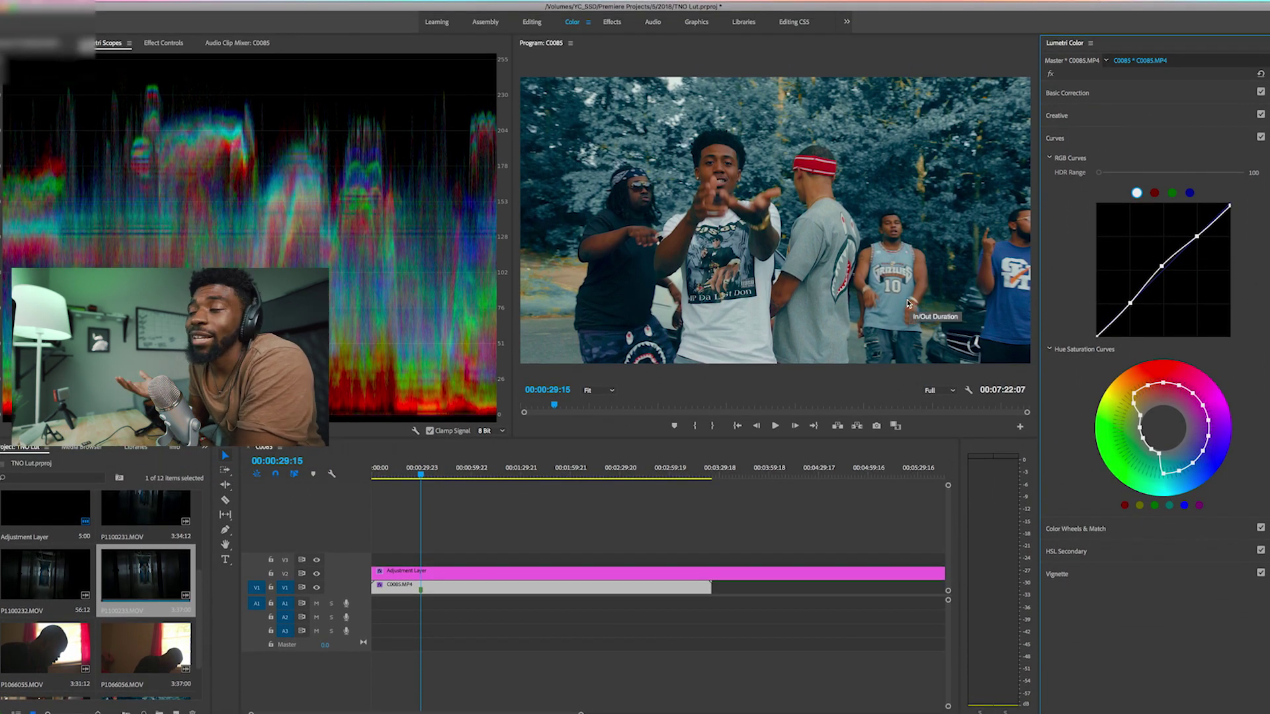
# Step: Set the Basic Correction Shadows to -23.5 and ease the blue tint of the Shadows color wheel slightly back toward neutral
pyautogui.click(1094, 94)
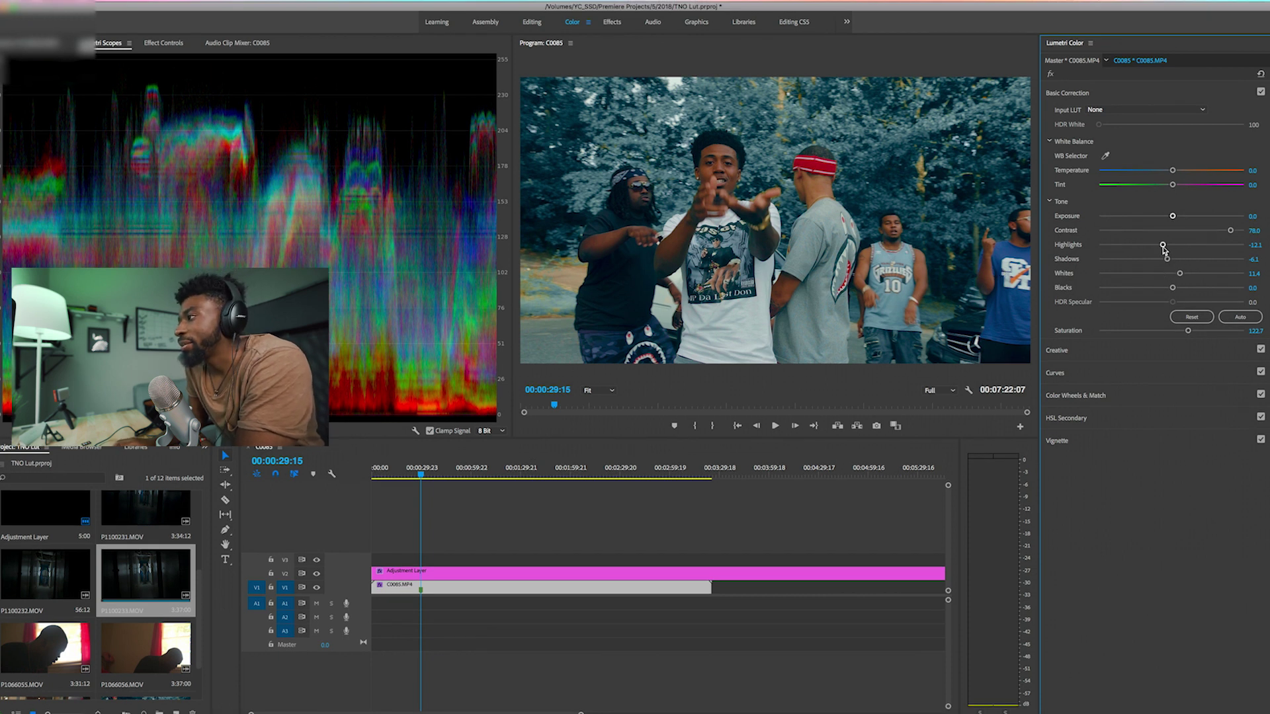
pyautogui.moveTo(1167, 260); pyautogui.dragTo(1155, 262)
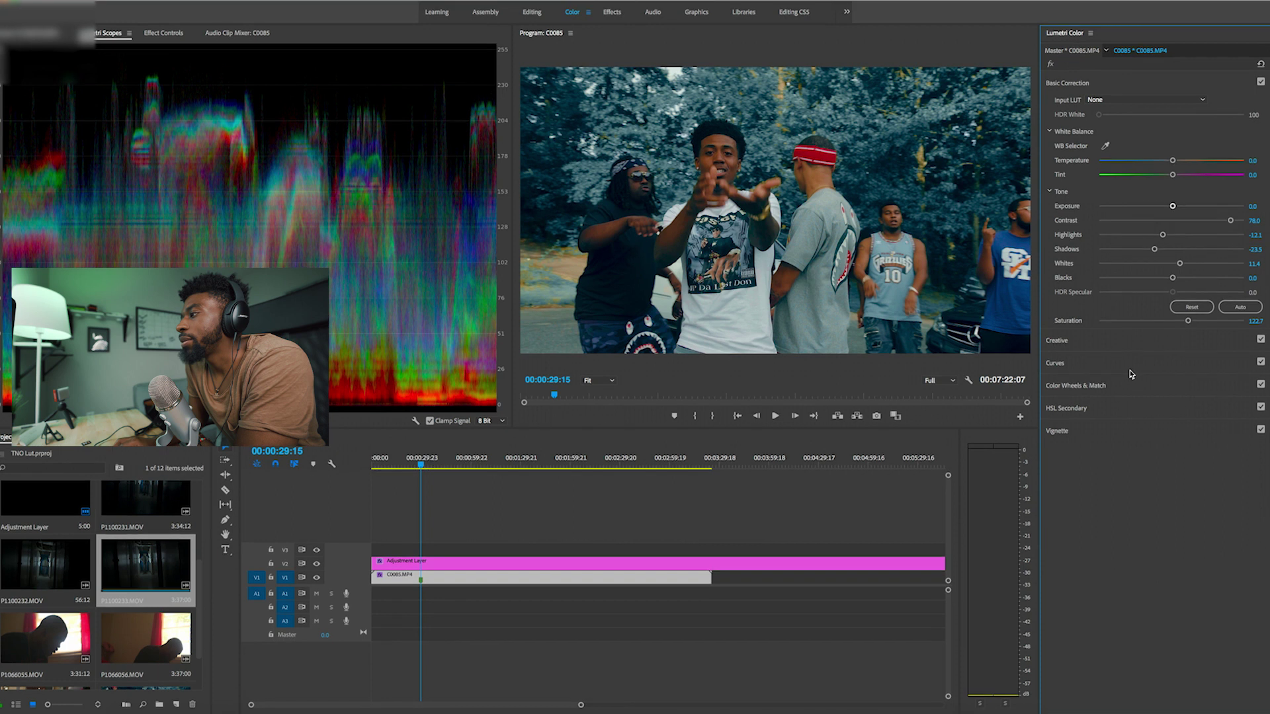
pyautogui.click(1123, 372)
pyautogui.click(1118, 471)
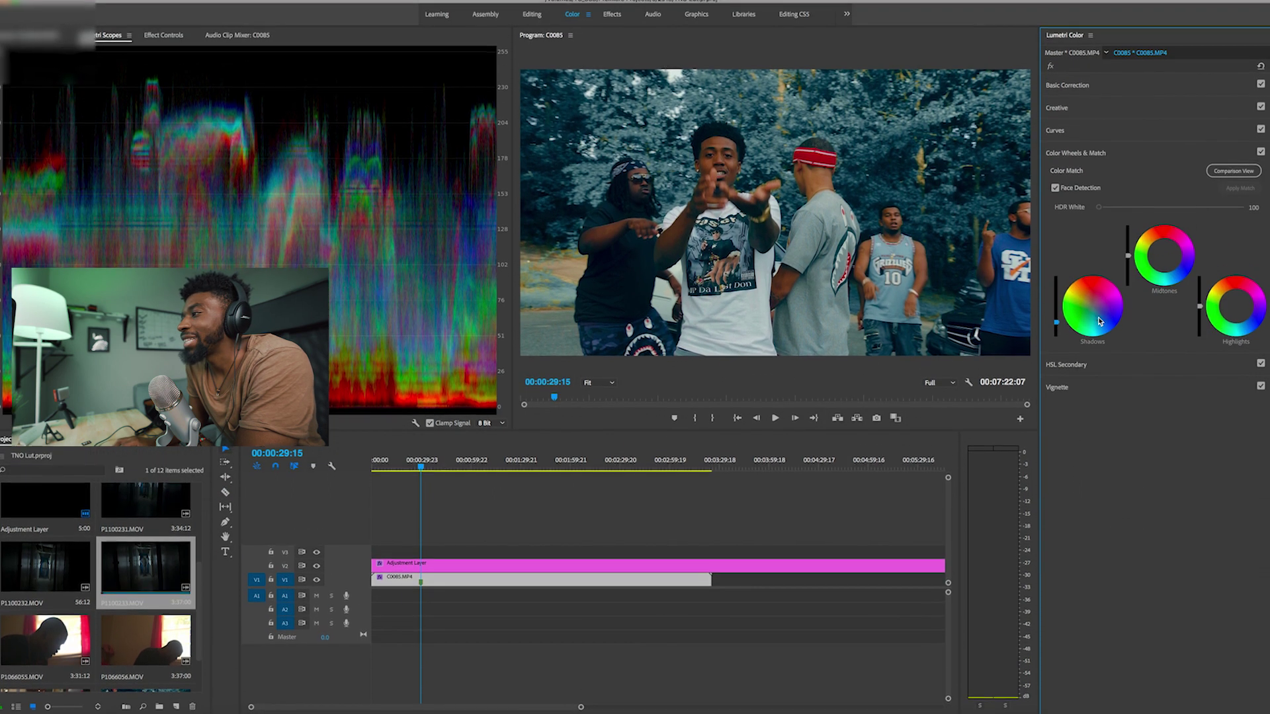
pyautogui.moveTo(1098, 326); pyautogui.dragTo(1098, 324)
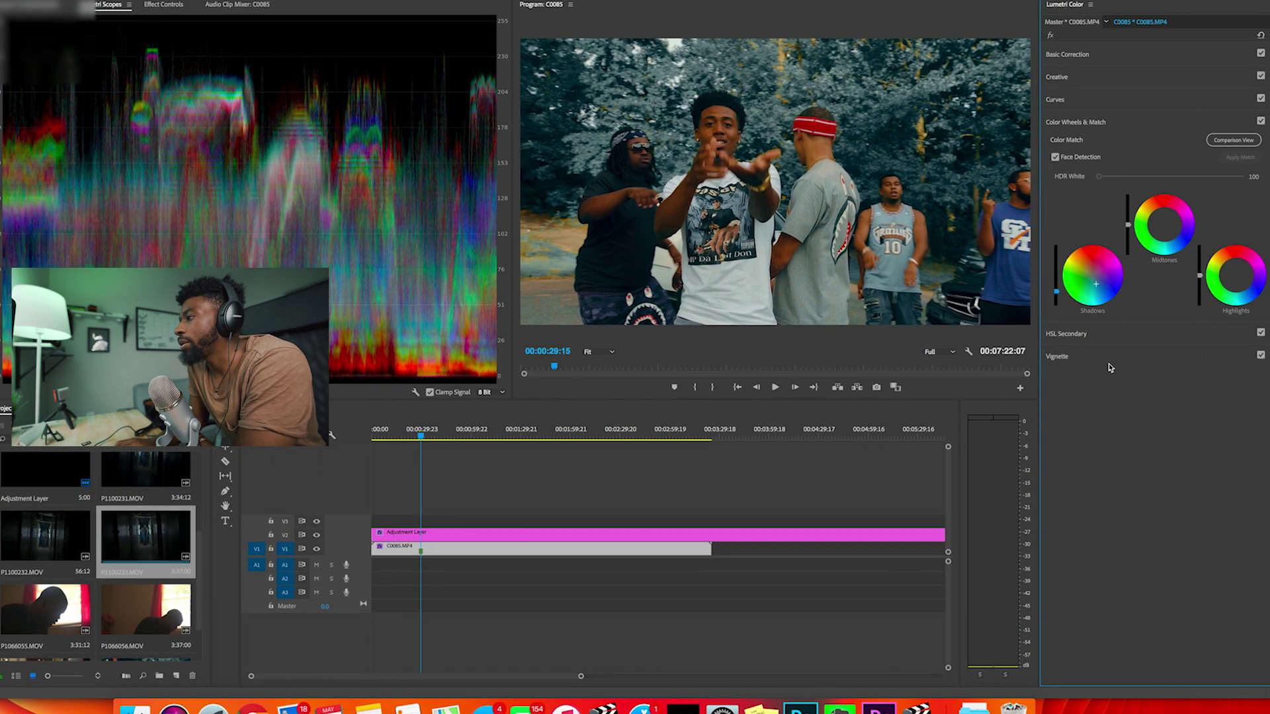
# Step: Compare the image with the Curves adjustments switched off and on again
pyautogui.click(1235, 339)
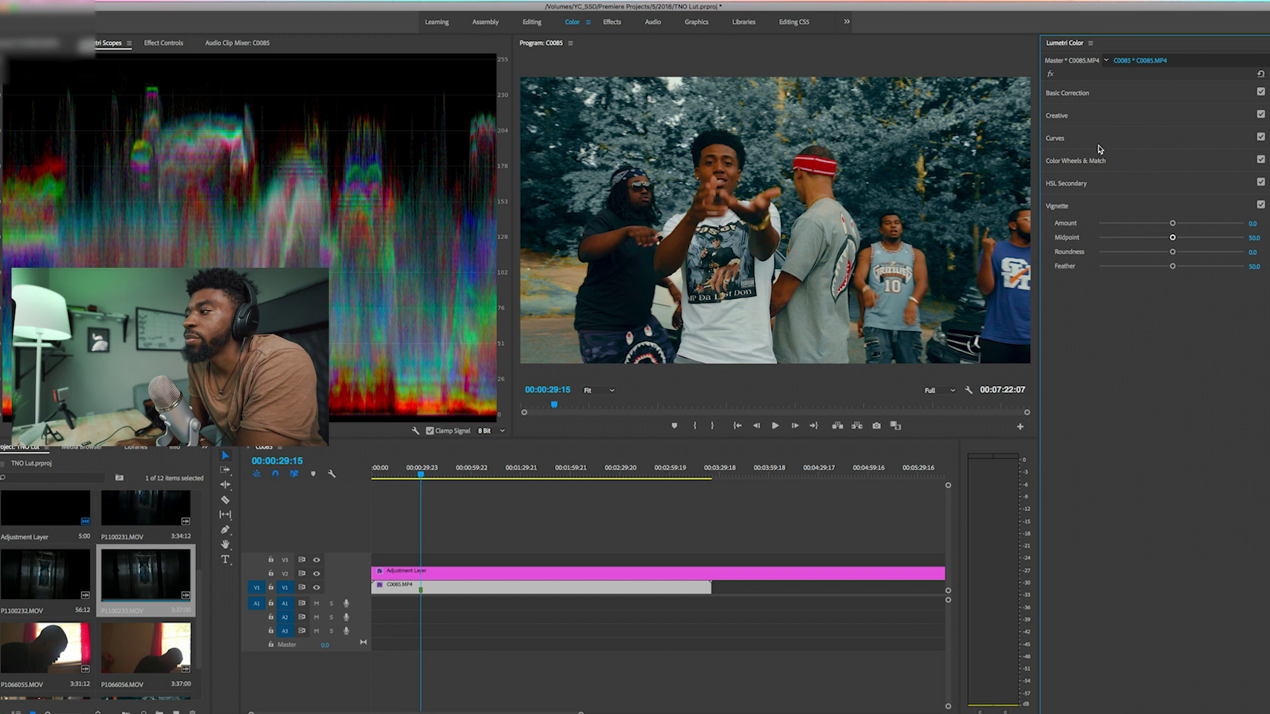
pyautogui.click(1094, 140)
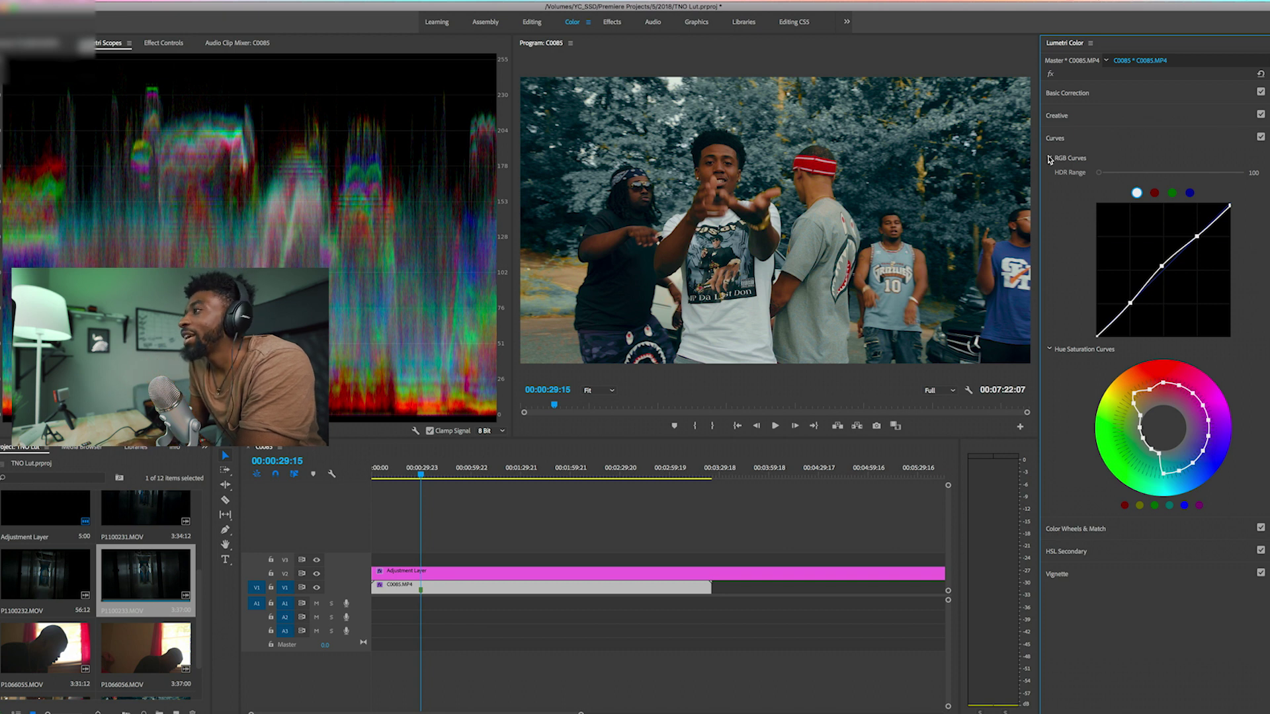
pyautogui.click(1091, 141)
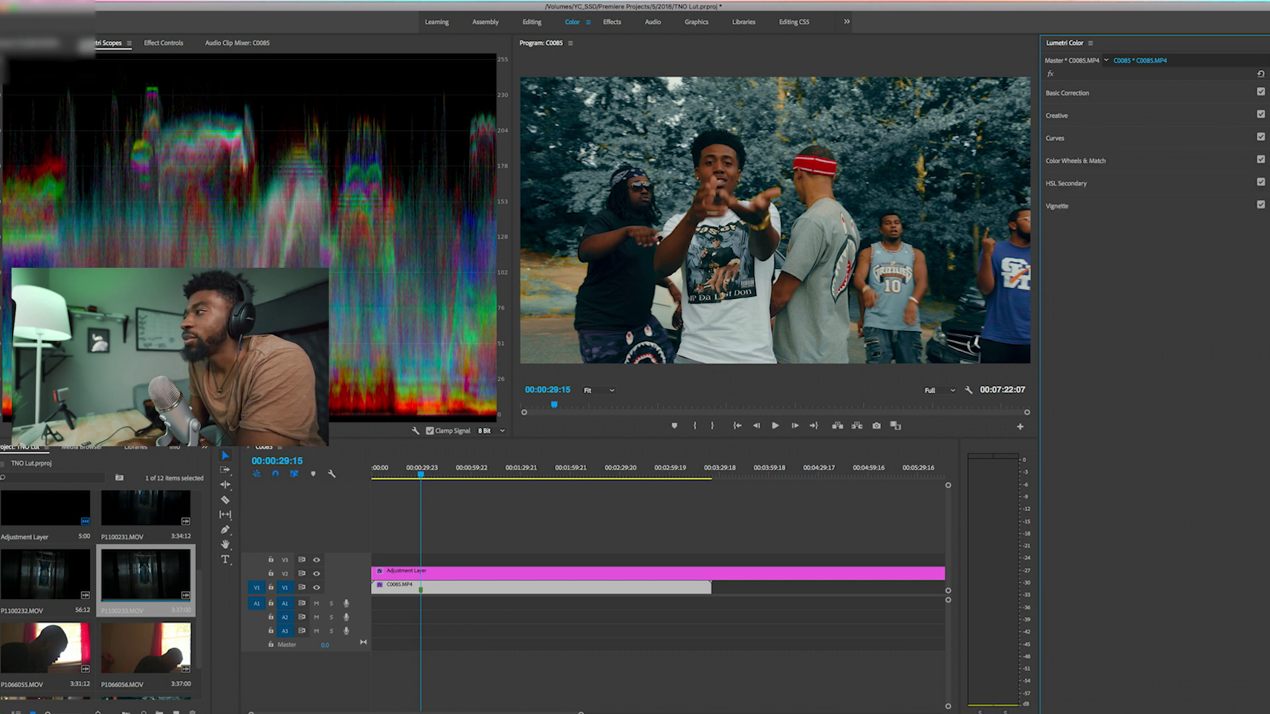
pyautogui.click(1261, 138)
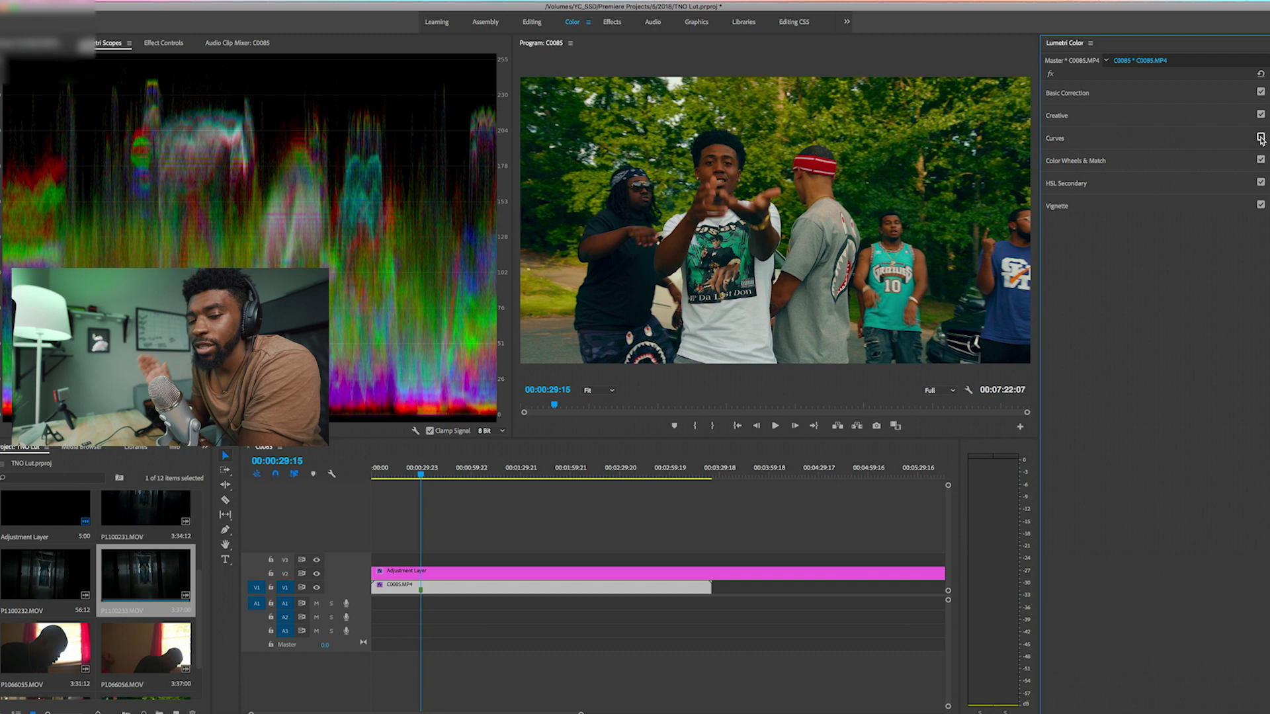
pyautogui.click(1260, 137)
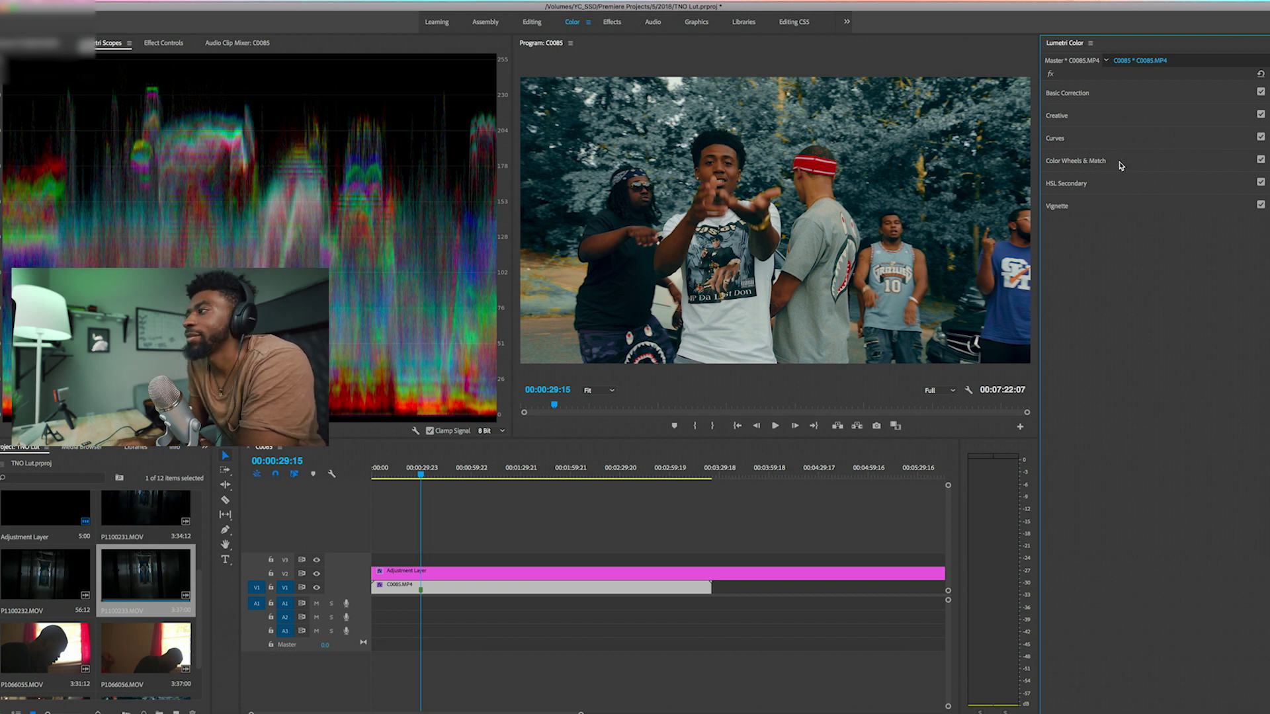
# Step: Pull the red-orange part of the Hue Saturation curve slightly inward, and compare the result with Curves off and on
pyautogui.click(1091, 139)
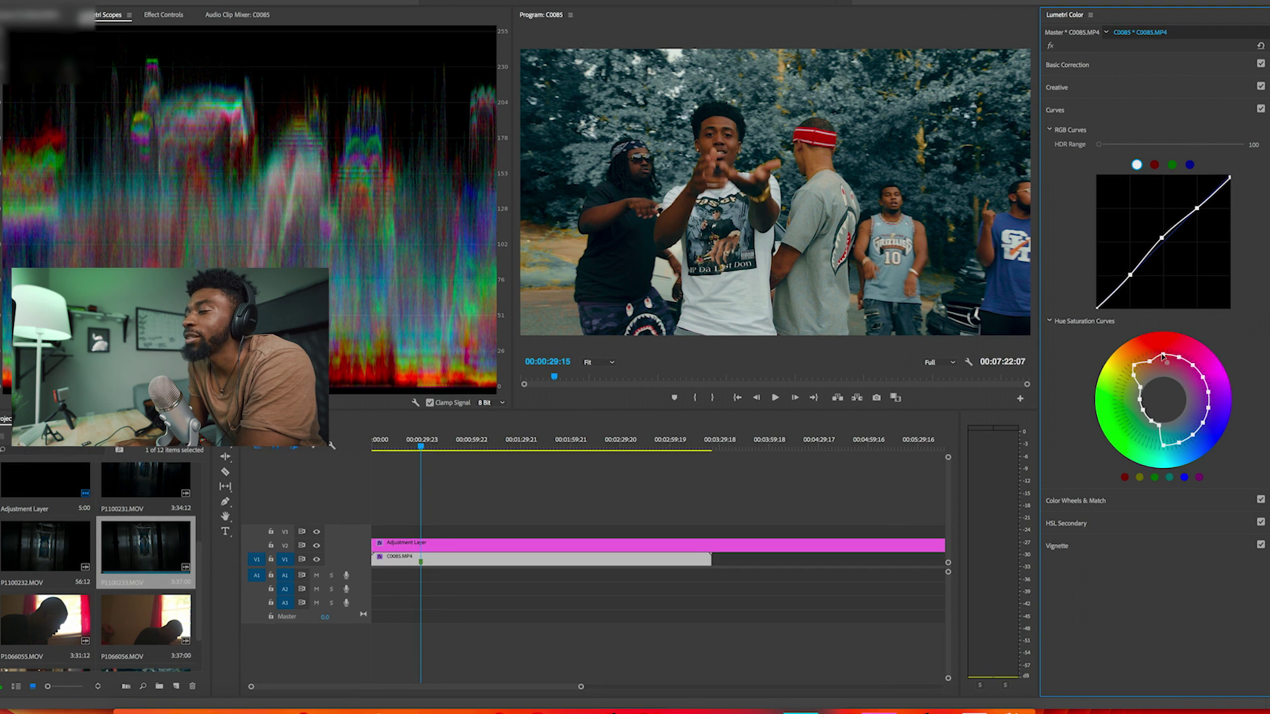
pyautogui.moveTo(1164, 359); pyautogui.dragTo(1163, 371)
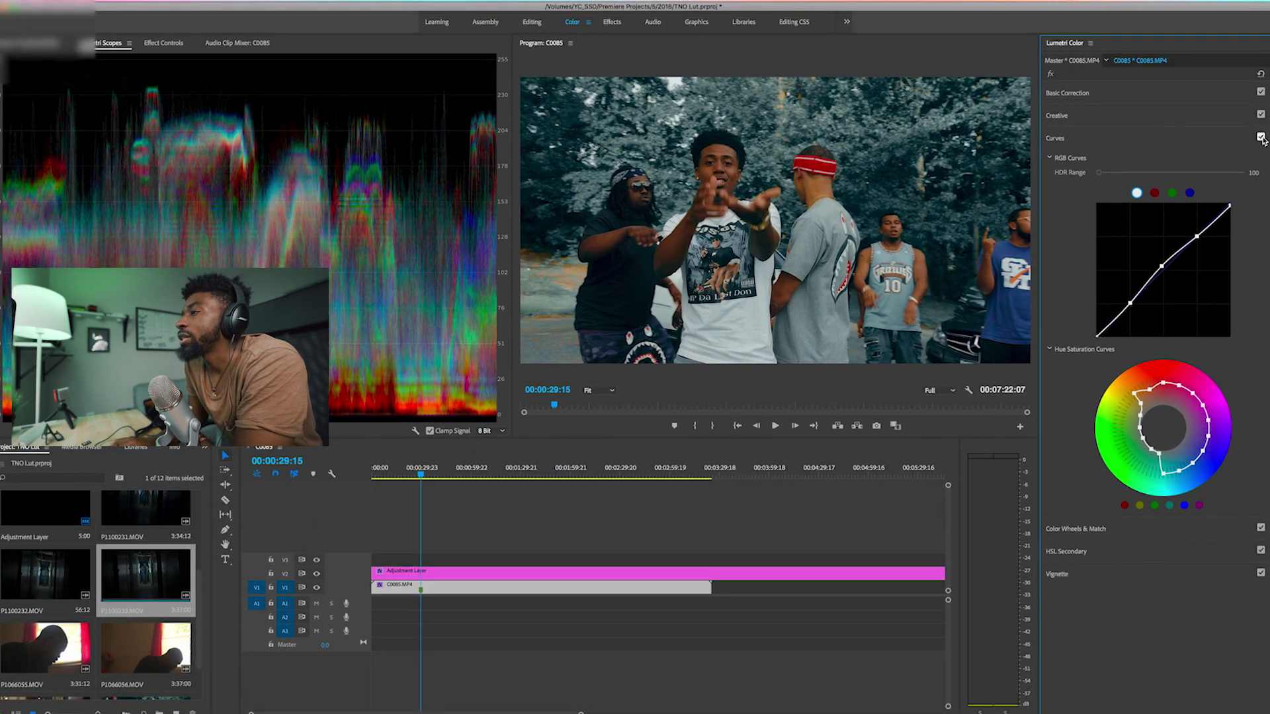
pyautogui.click(1261, 137)
pyautogui.click(1261, 137)
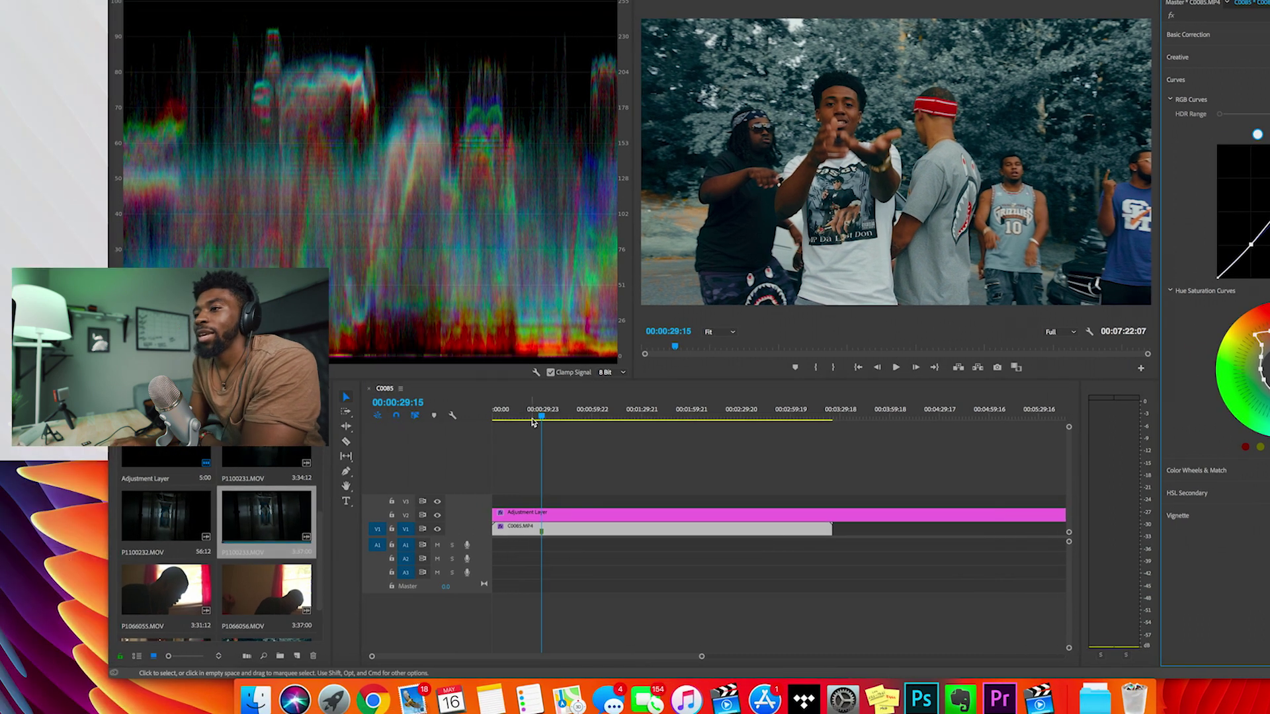
# Step: At frame 00:00:42:06, set the keyed skin tones' contrast to 50.8 and saturation to 75.0
pyautogui.click(423, 417)
pyautogui.moveTo(544, 417); pyautogui.dragTo(564, 417)
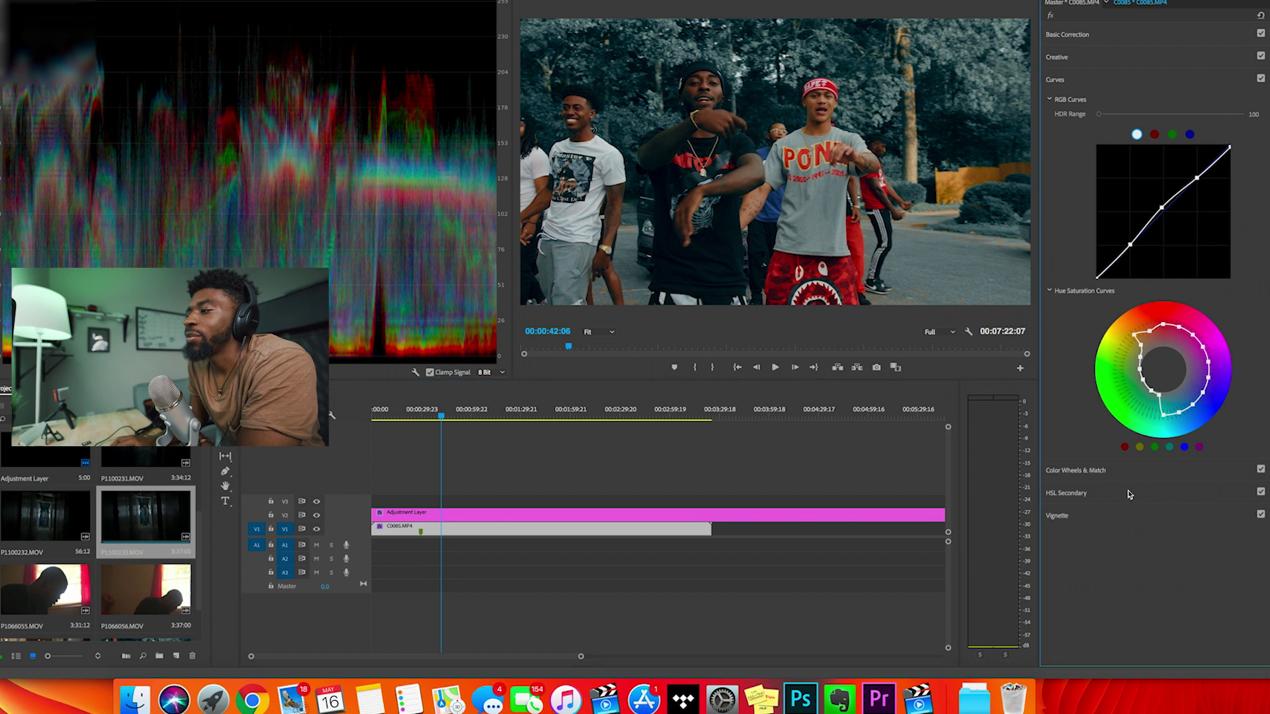
pyautogui.click(1178, 494)
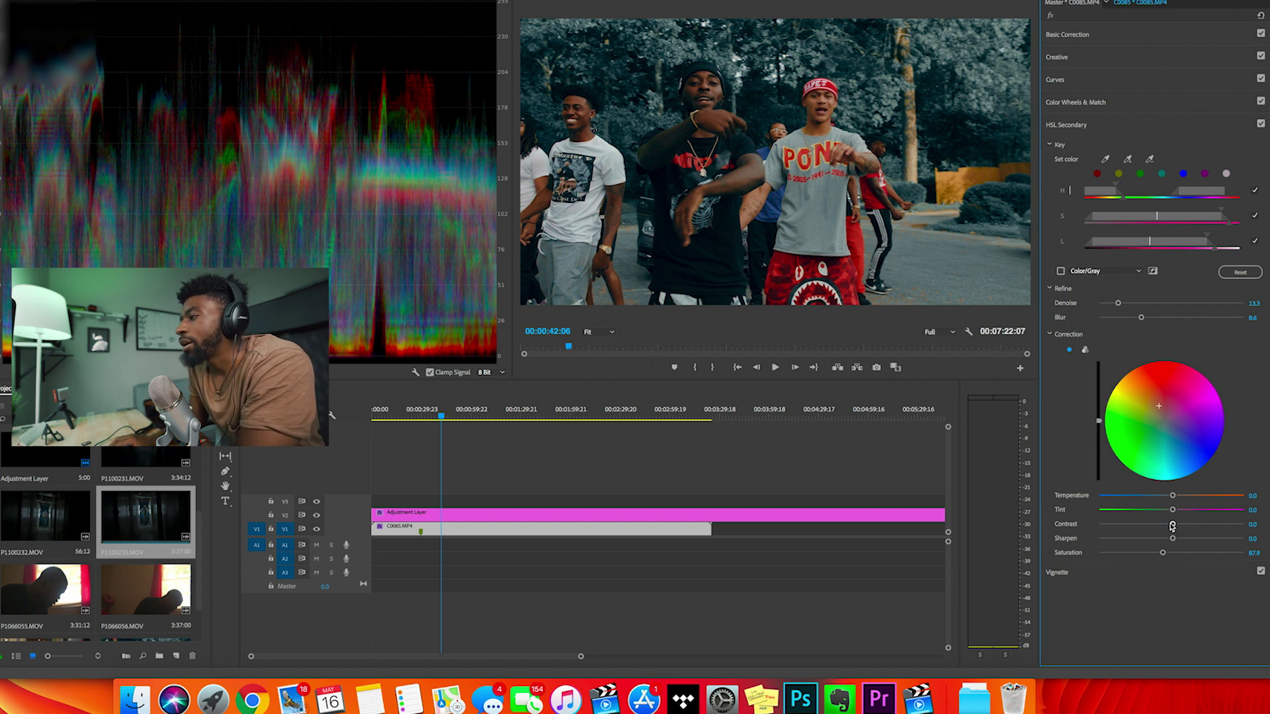
pyautogui.moveTo(1173, 524); pyautogui.dragTo(1209, 526)
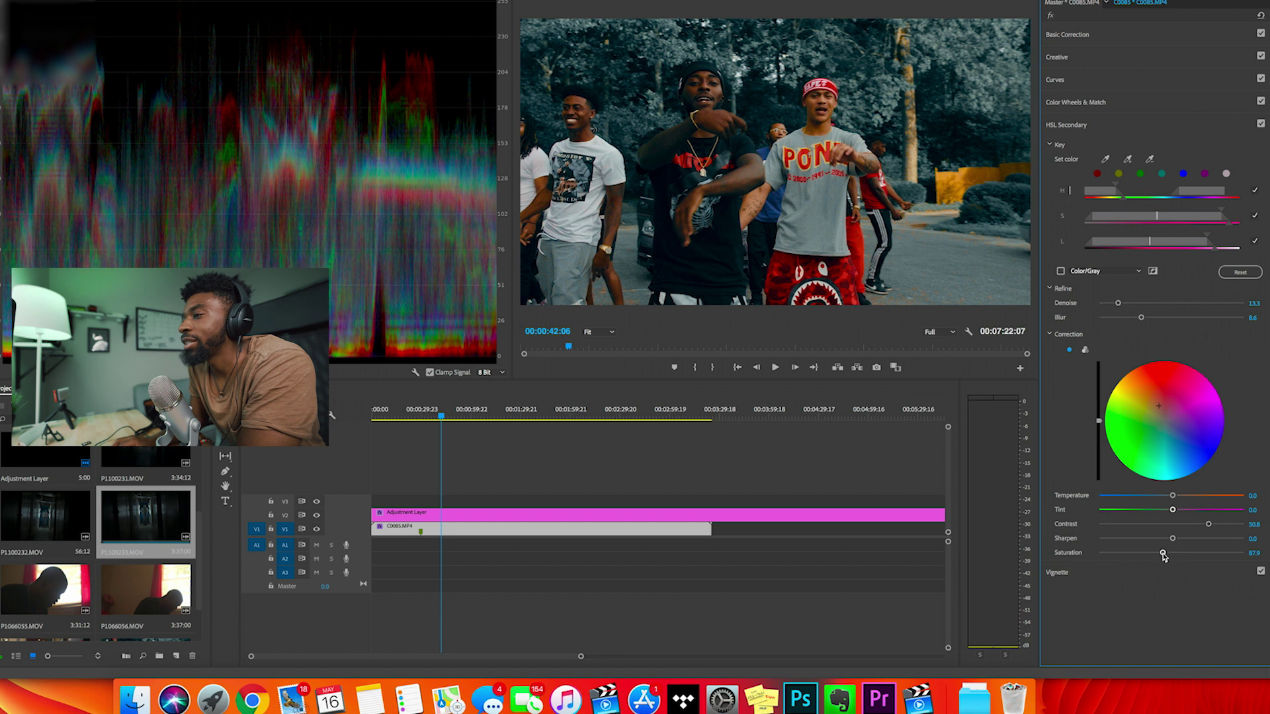
pyautogui.moveTo(1161, 556); pyautogui.dragTo(1157, 557)
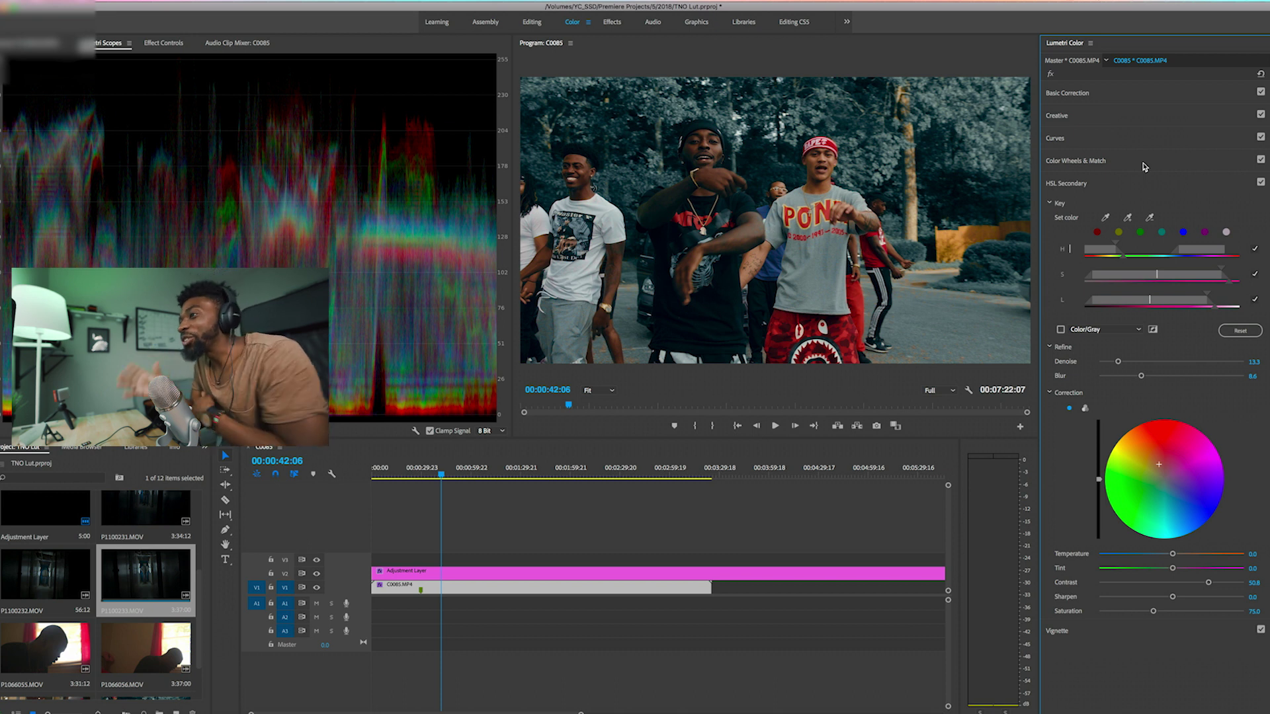
# Step: Try shifting the Shadows color wheel toward green and return it to its blue tint
pyautogui.click(1145, 167)
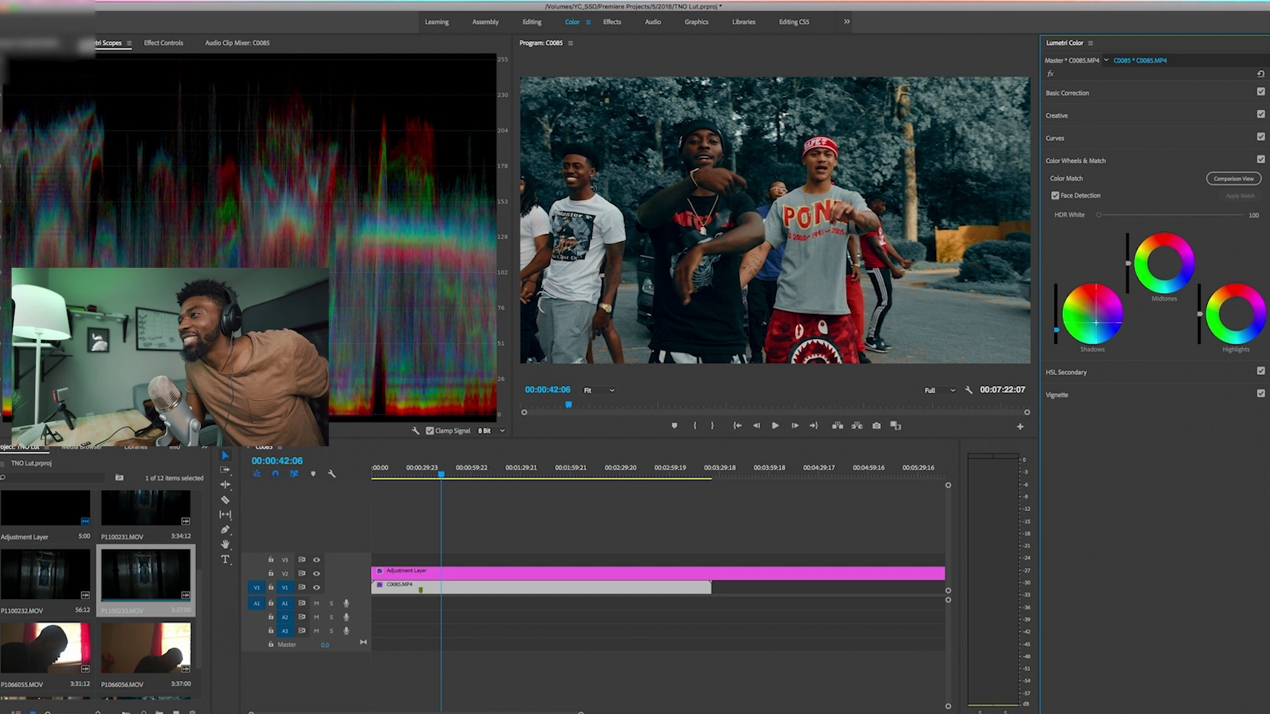
pyautogui.moveTo(1096, 322); pyautogui.dragTo(1093, 323)
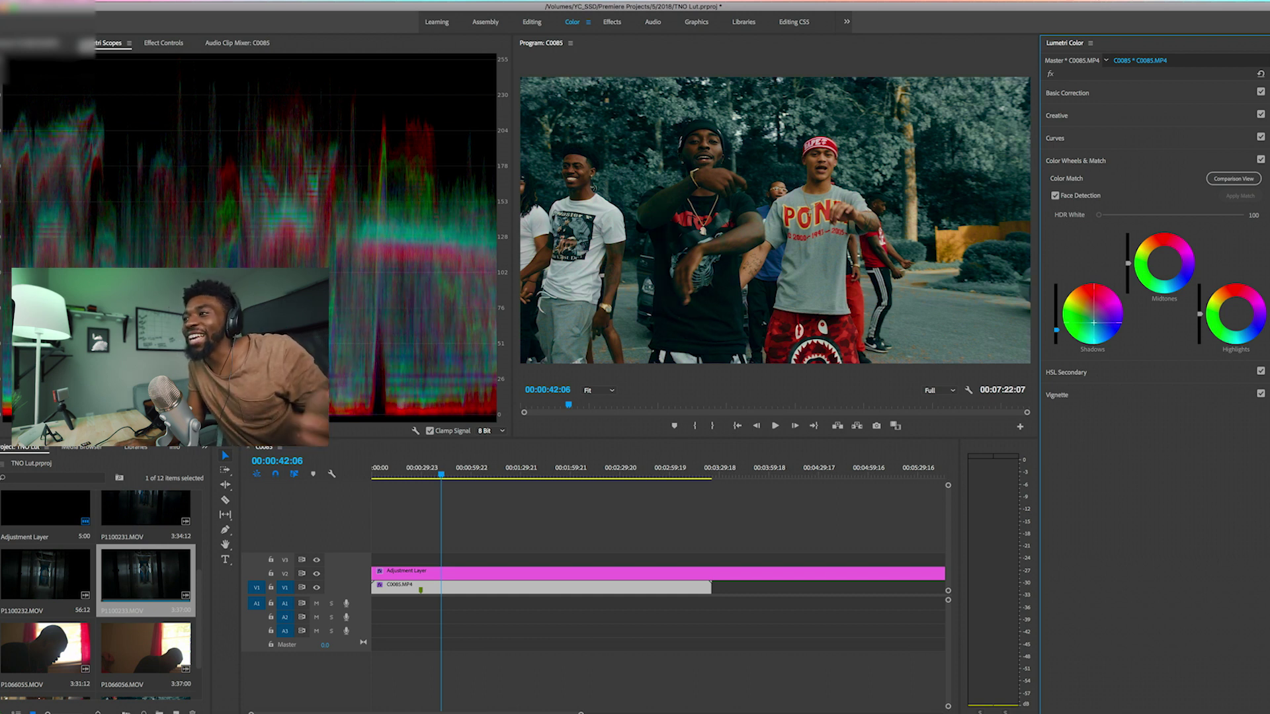
pyautogui.click(1098, 327)
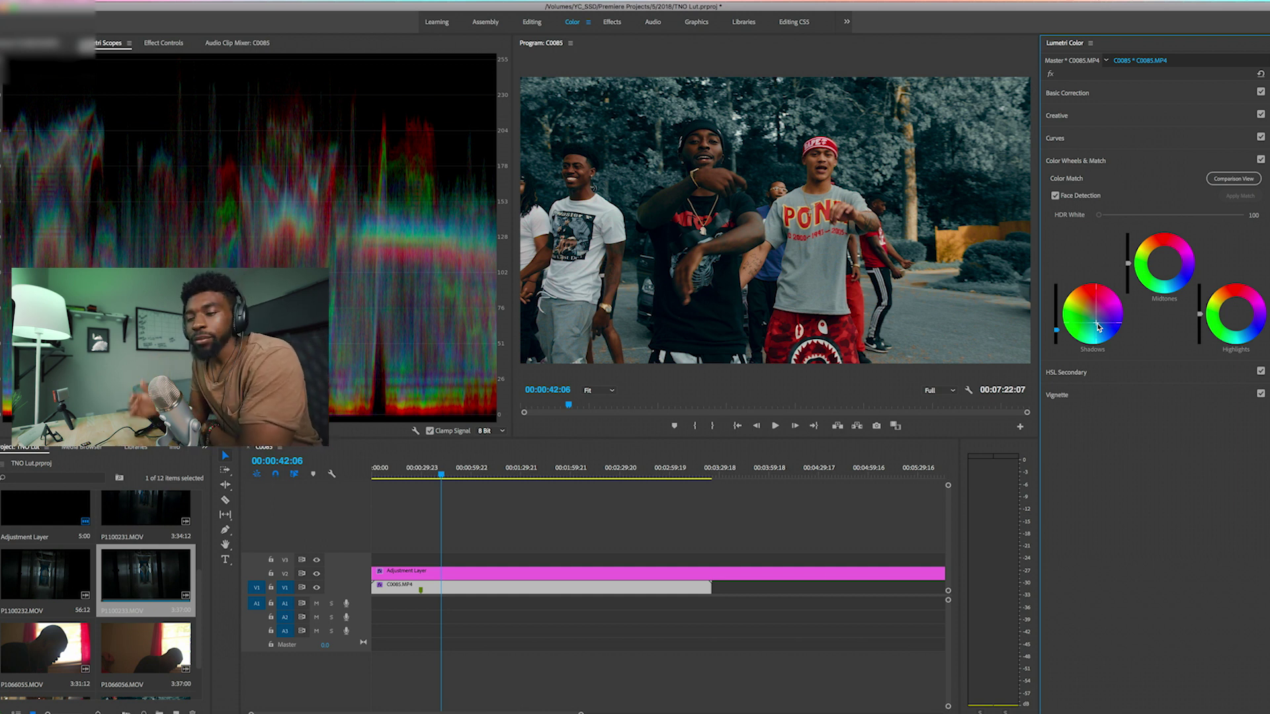
pyautogui.moveTo(1093, 322); pyautogui.dragTo(1092, 323)
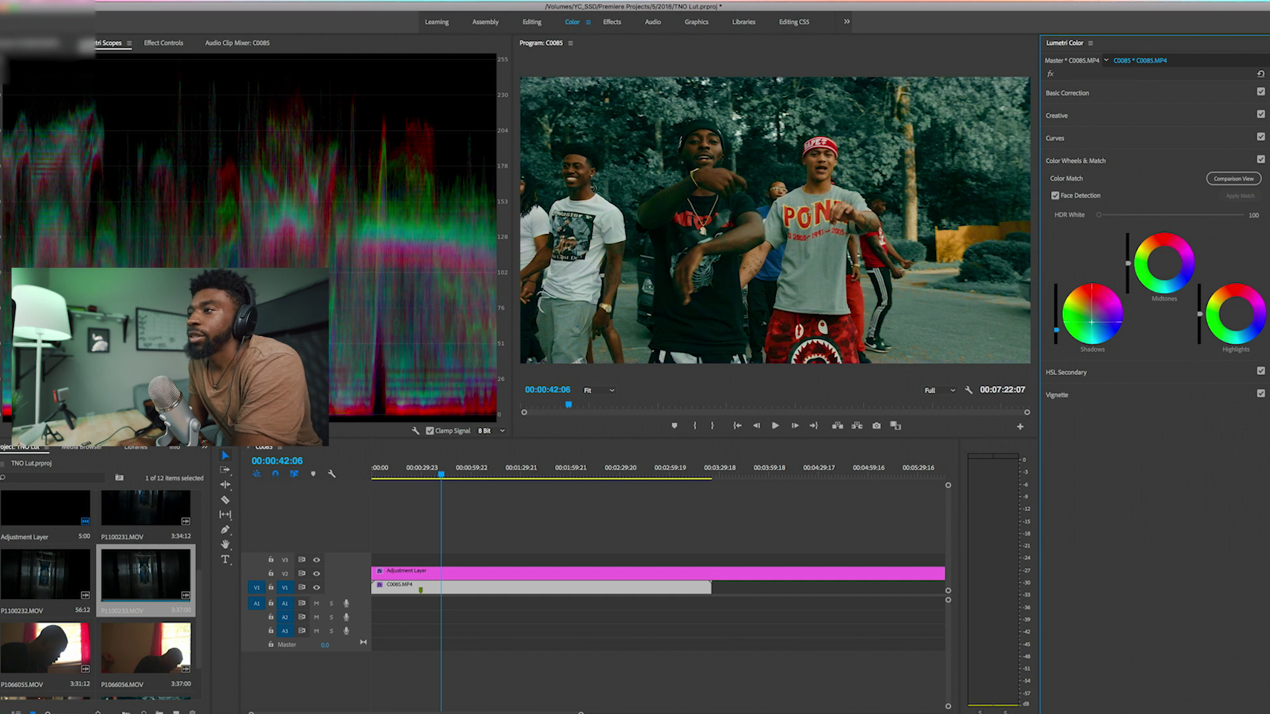
pyautogui.doubleClick(1096, 327)
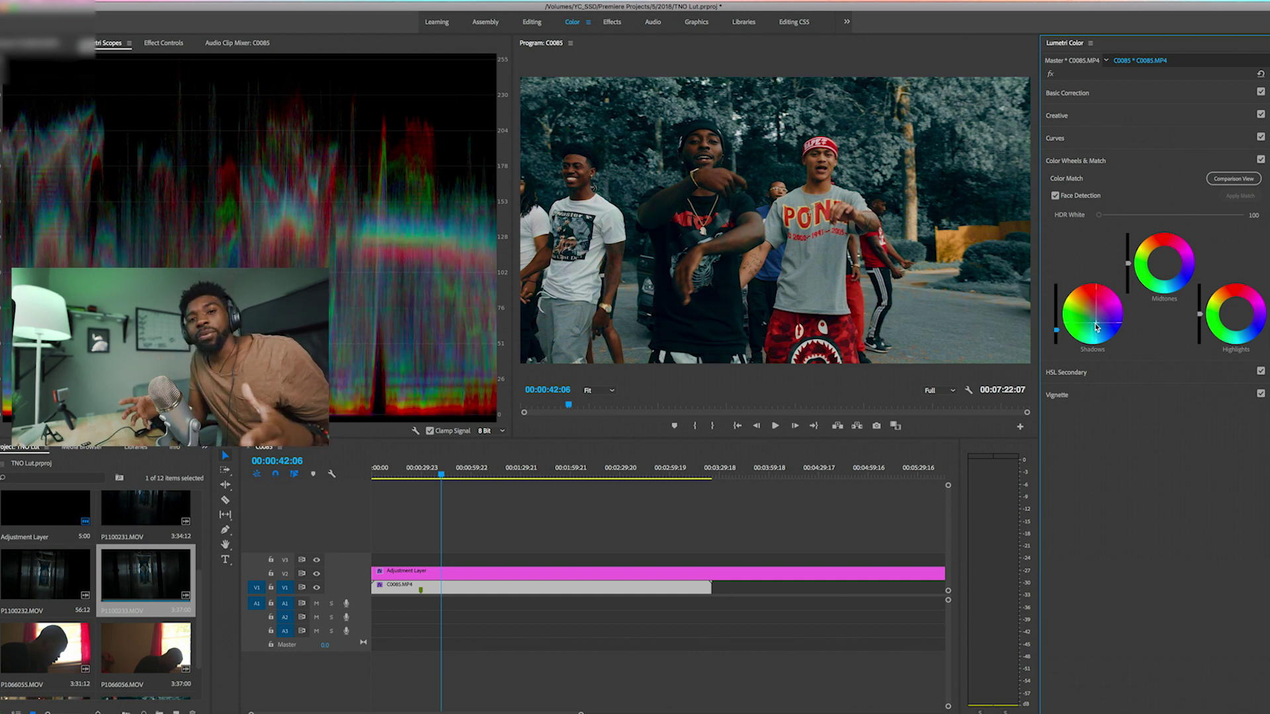